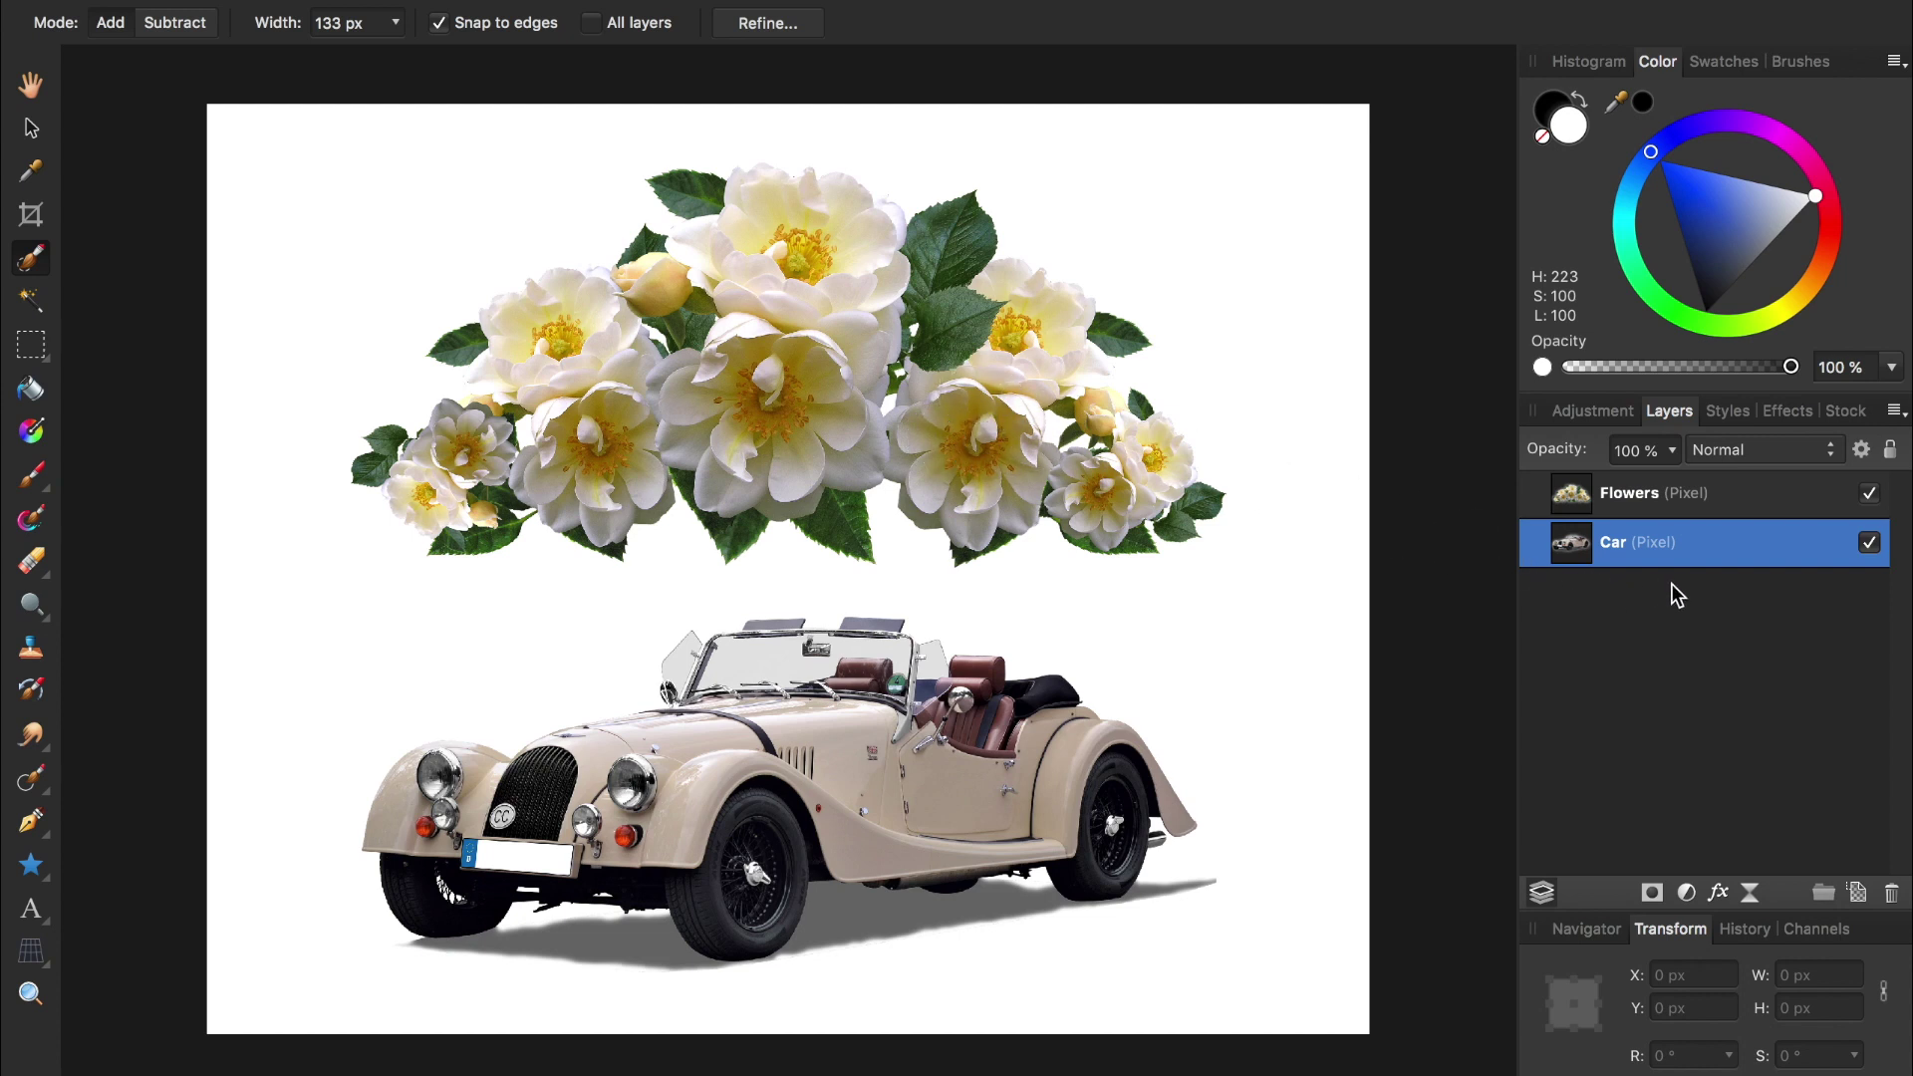
Step: Paint a flower selection with Car active, then with Flowers active, clearing each one
{"action": "mouse_move", "coordinate": [1016, 423]}
{"action": "left_mouse_down"}
{"action": "mouse_move", "coordinate": [768, 369]}
{"action": "mouse_move", "coordinate": [846, 320]}
{"action": "mouse_move", "coordinate": [787, 294]}
{"action": "mouse_move", "coordinate": [551, 406]}
{"action": "left_mouse_up"}
{"action": "key", "text": "ctrl+d"}
{"action": "left_click", "coordinate": [1641, 498]}
{"action": "mouse_move", "coordinate": [1027, 419]}
{"action": "left_mouse_down"}
{"action": "mouse_move", "coordinate": [544, 445]}
{"action": "mouse_move", "coordinate": [730, 294]}
{"action": "mouse_move", "coordinate": [1027, 374]}
{"action": "mouse_move", "coordinate": [1116, 503]}
{"action": "mouse_move", "coordinate": [724, 495]}
{"action": "left_mouse_up"}
{"action": "key", "text": "ctrl+d"}
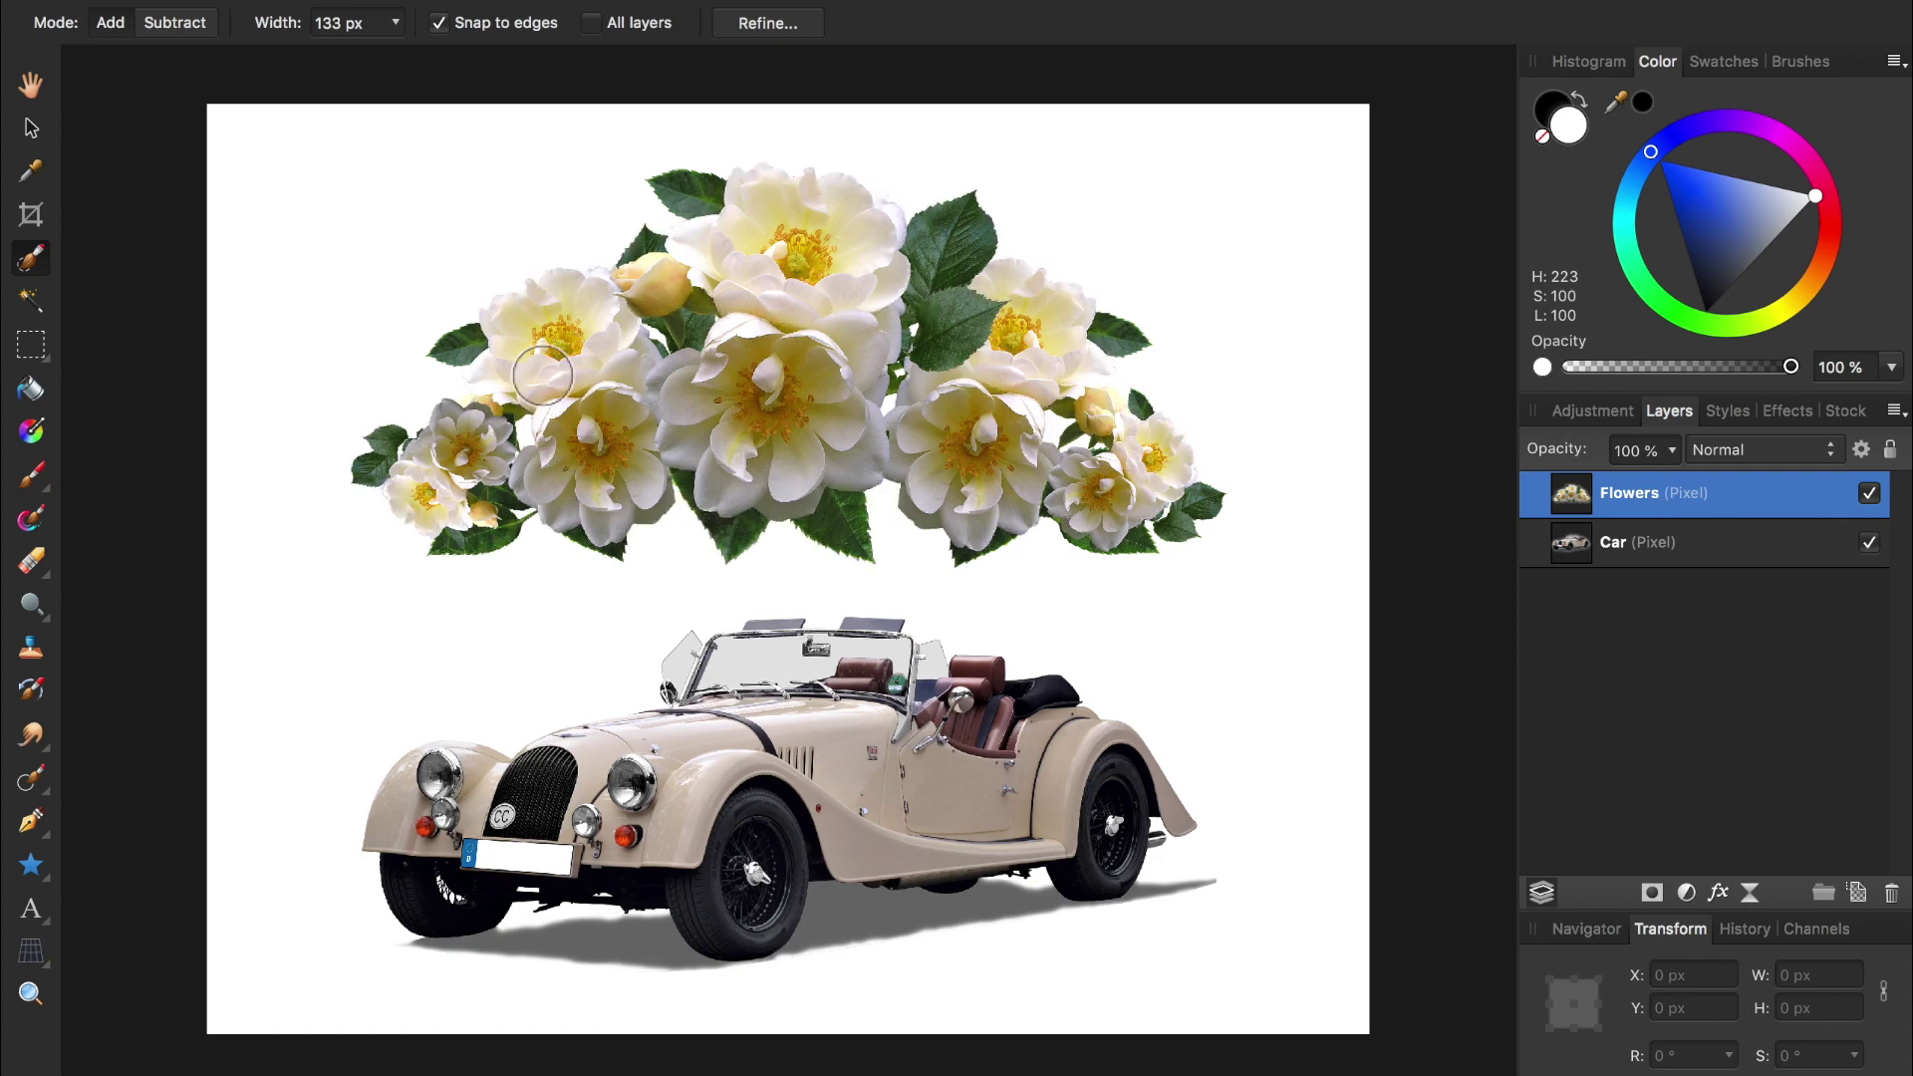
Step: Turn on All layers sampling and select the top flowers while Car is active
{"action": "left_click", "coordinate": [591, 22]}
{"action": "left_click", "coordinate": [1614, 542]}
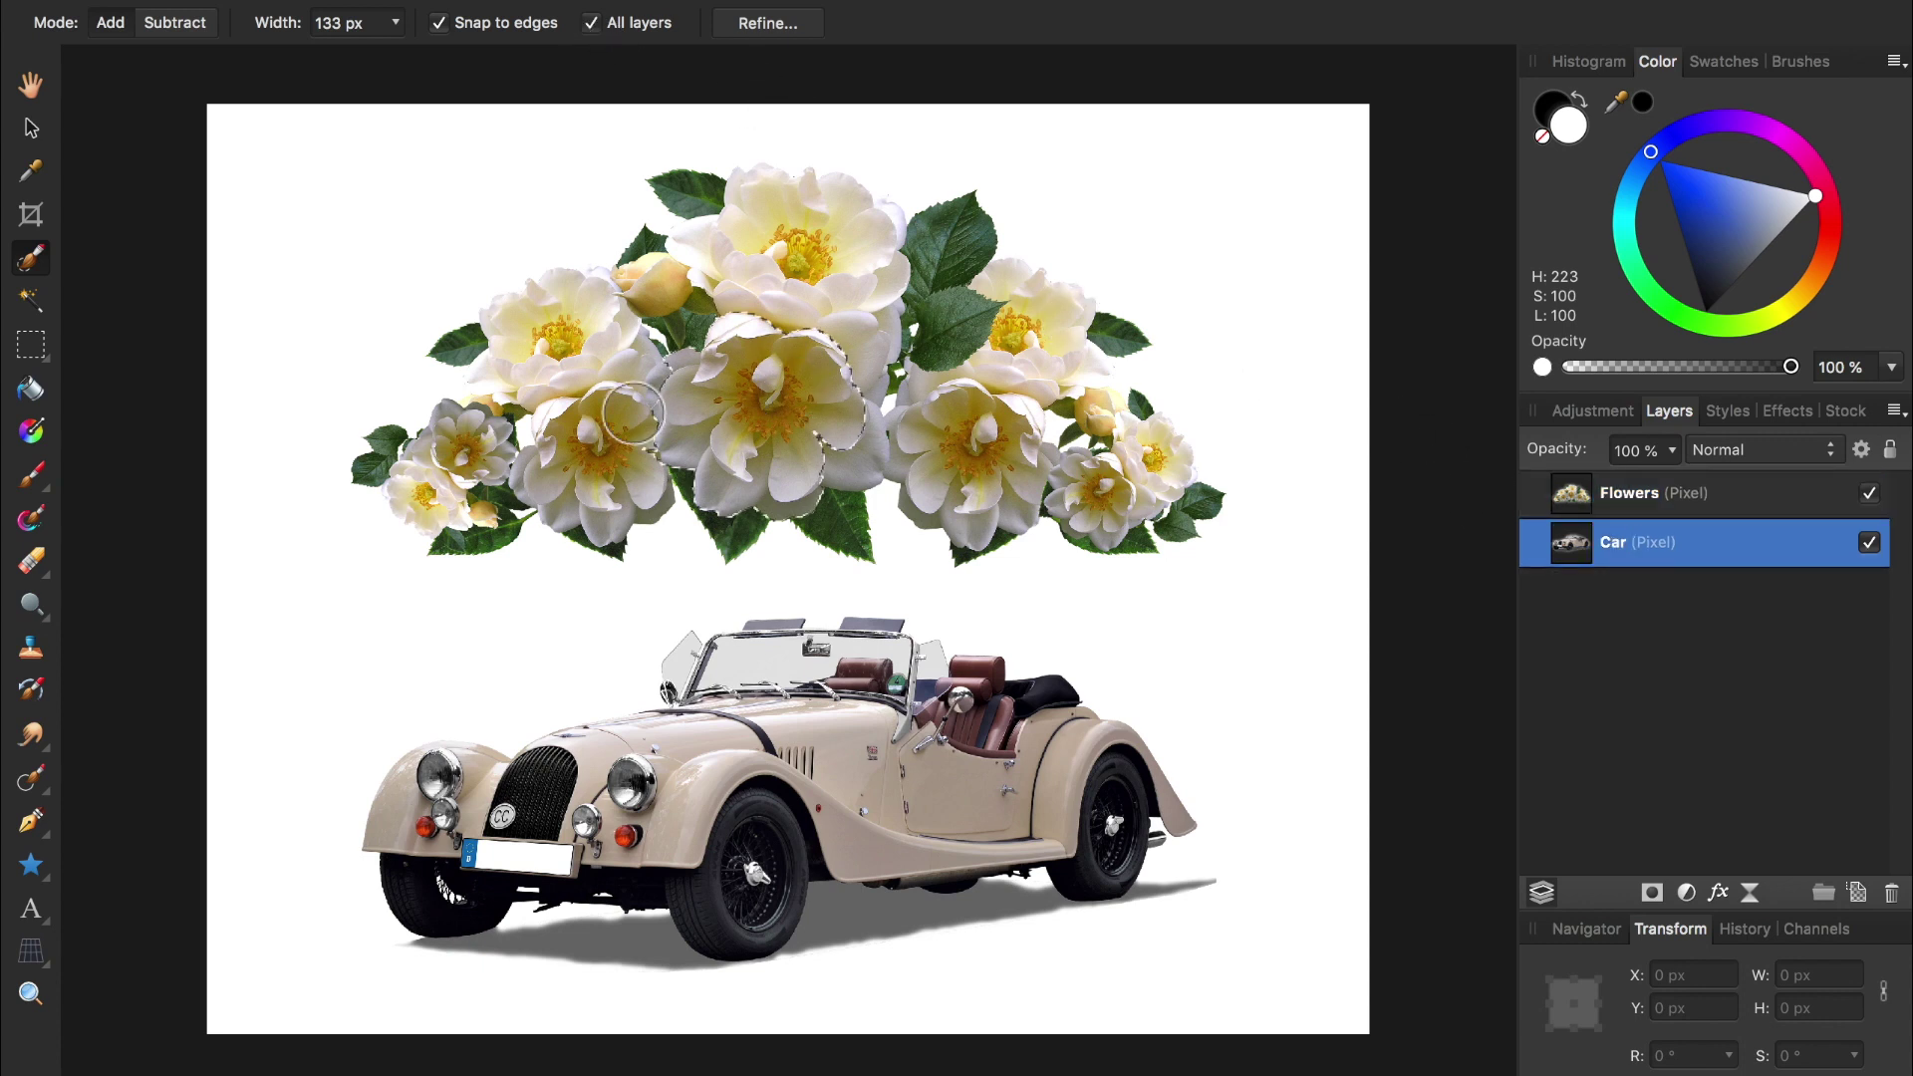
{"action": "mouse_move", "coordinate": [649, 422]}
{"action": "left_mouse_down"}
{"action": "mouse_move", "coordinate": [768, 231]}
{"action": "mouse_move", "coordinate": [1036, 469]}
{"action": "mouse_move", "coordinate": [1007, 329]}
{"action": "mouse_move", "coordinate": [1136, 488]}
{"action": "mouse_move", "coordinate": [1034, 319]}
{"action": "left_mouse_up"}
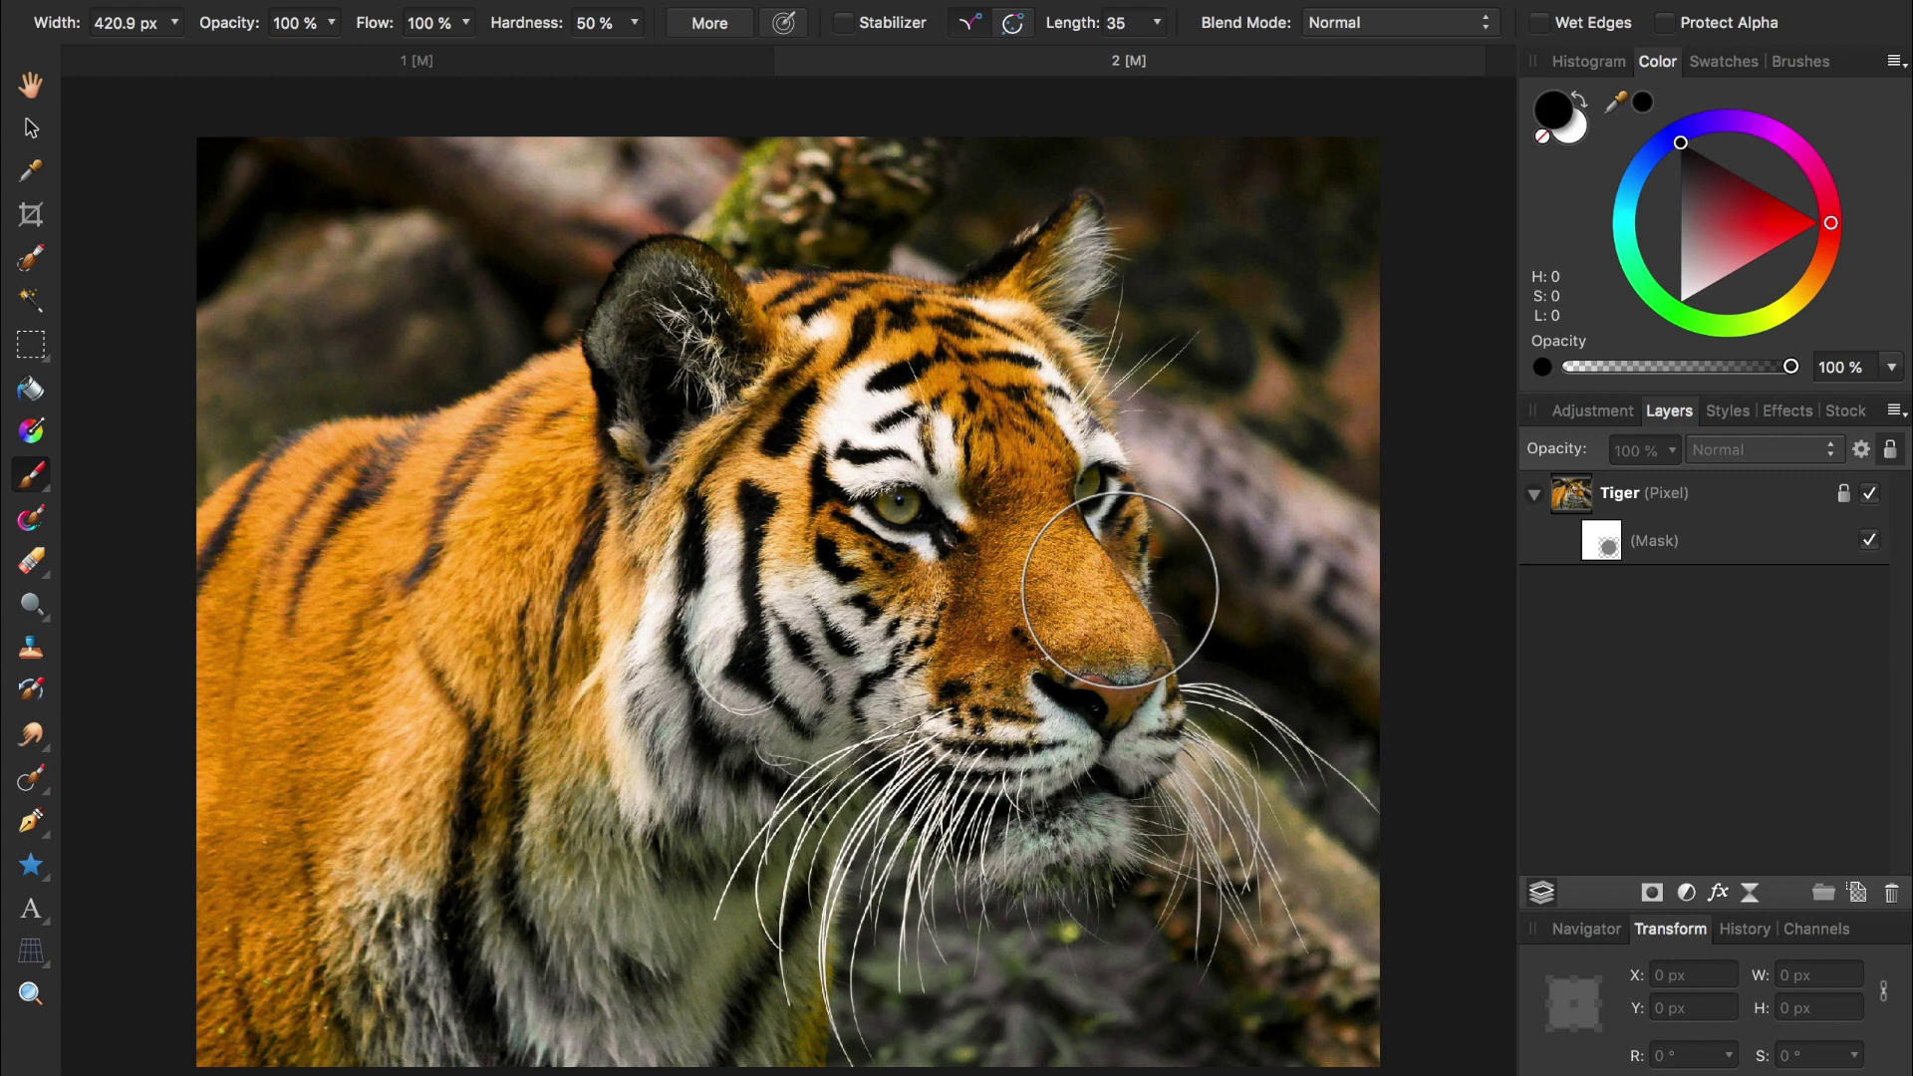
Step: Undo the black stroke on the Tiger pixels and paint black on its mask beside the face
{"action": "left_click", "coordinate": [1577, 505]}
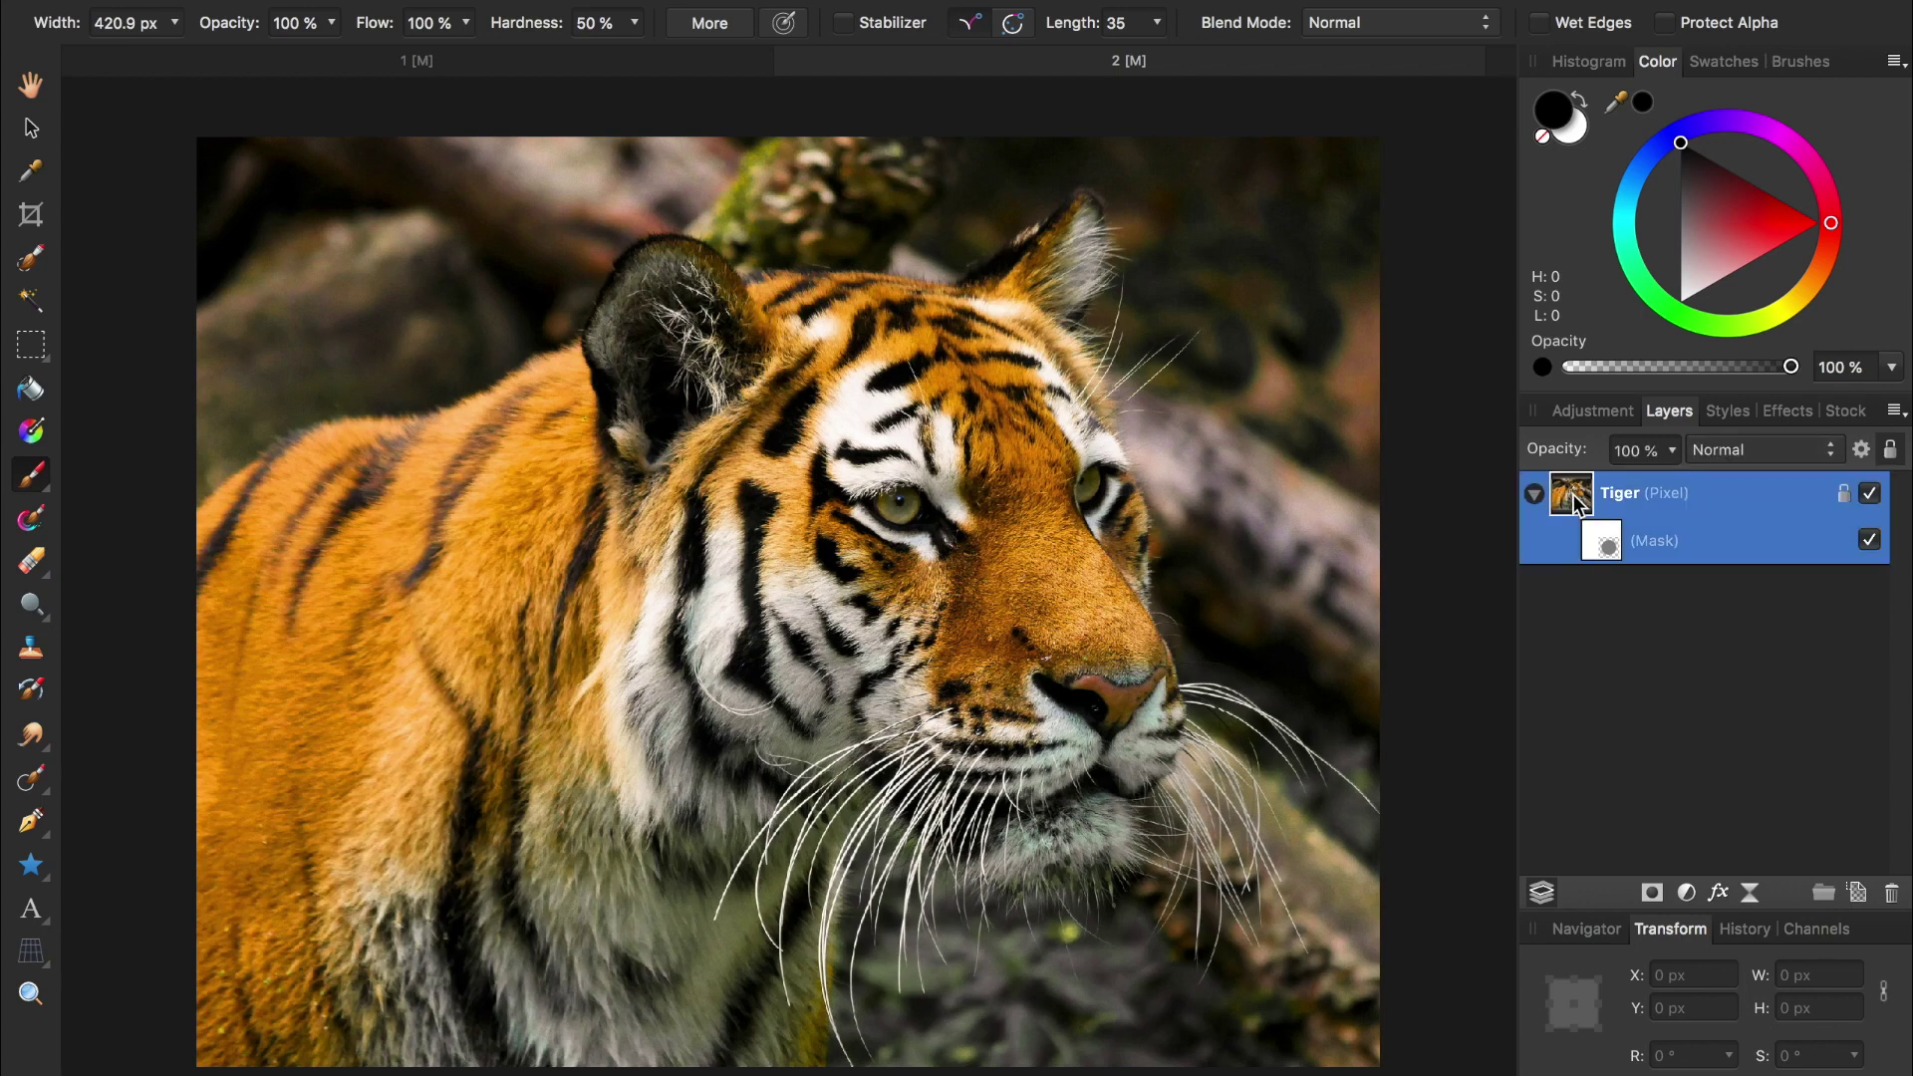
{"action": "mouse_move", "coordinate": [1146, 454]}
{"action": "left_mouse_down"}
{"action": "mouse_move", "coordinate": [1081, 433]}
{"action": "mouse_move", "coordinate": [1118, 697]}
{"action": "mouse_move", "coordinate": [933, 416]}
{"action": "mouse_move", "coordinate": [950, 760]}
{"action": "mouse_move", "coordinate": [728, 389]}
{"action": "mouse_move", "coordinate": [683, 376]}
{"action": "left_mouse_up"}
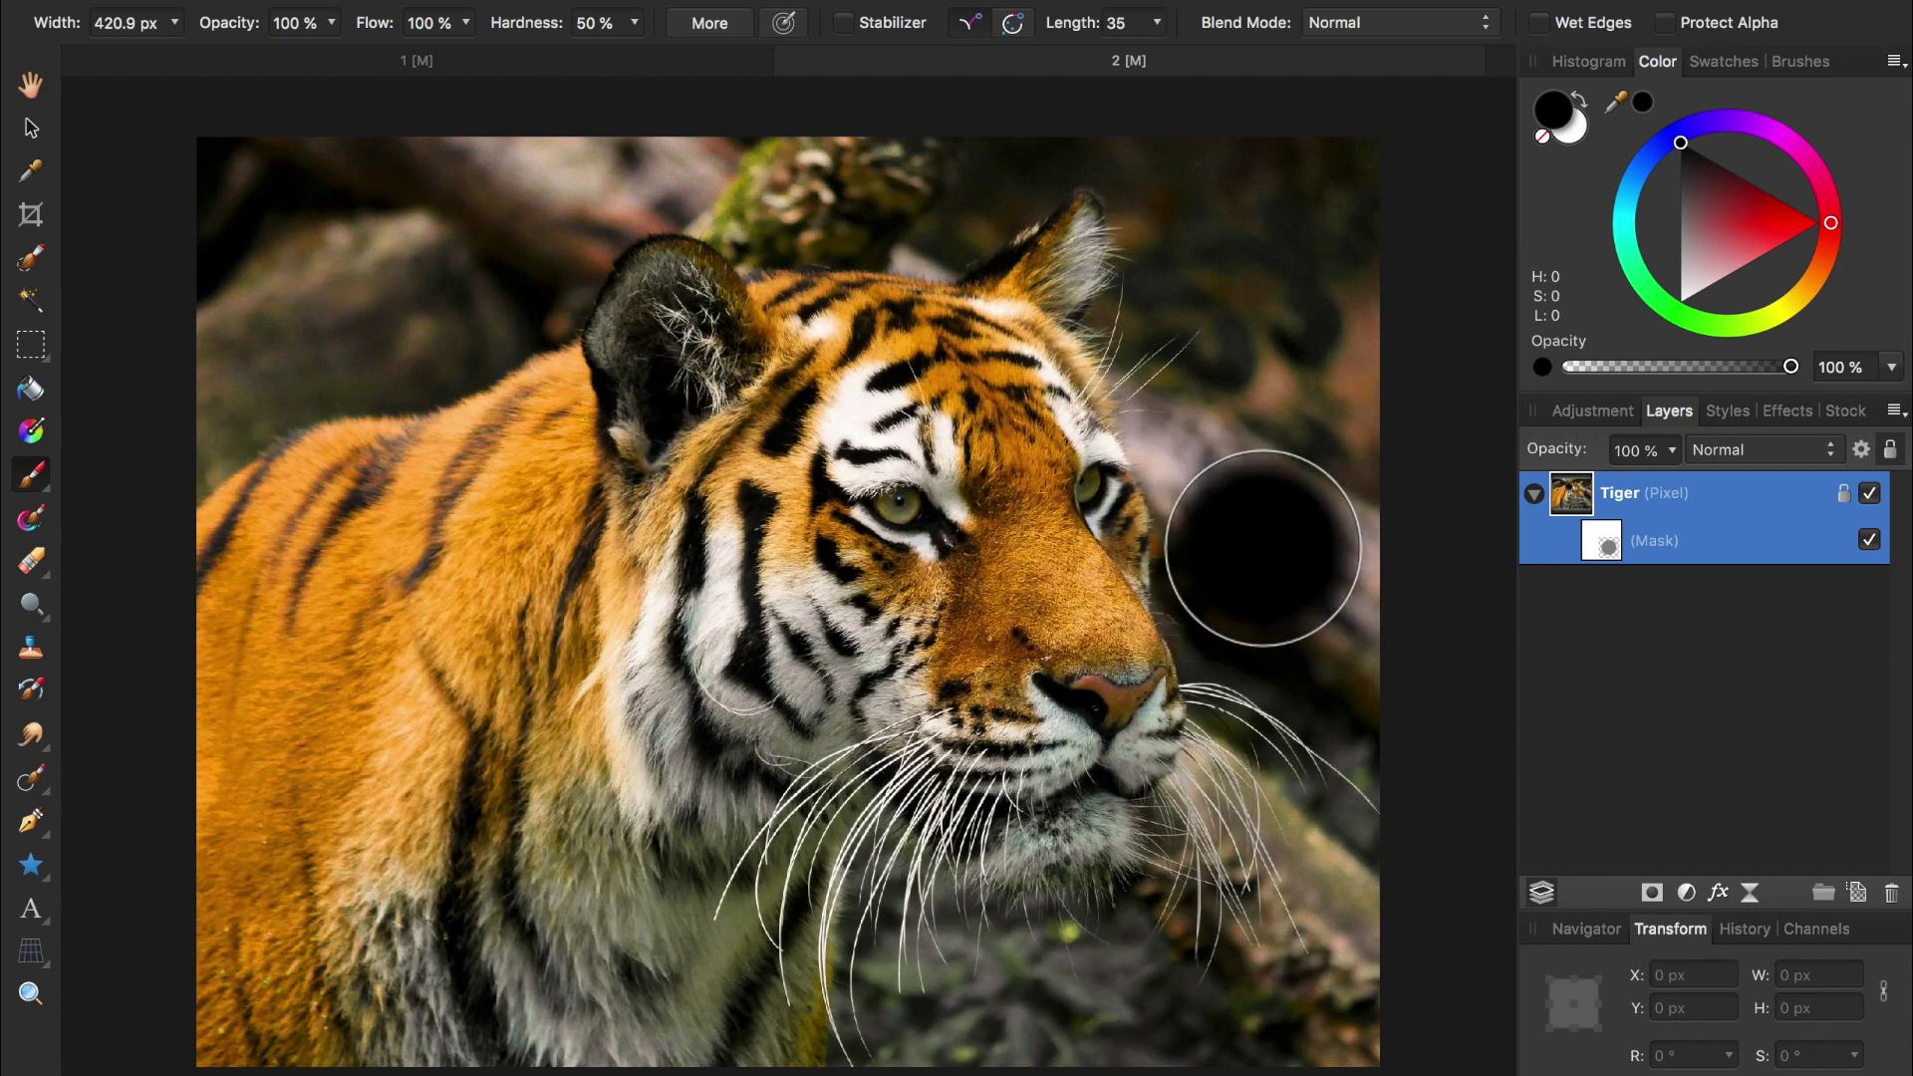
{"action": "key", "text": "super+z"}
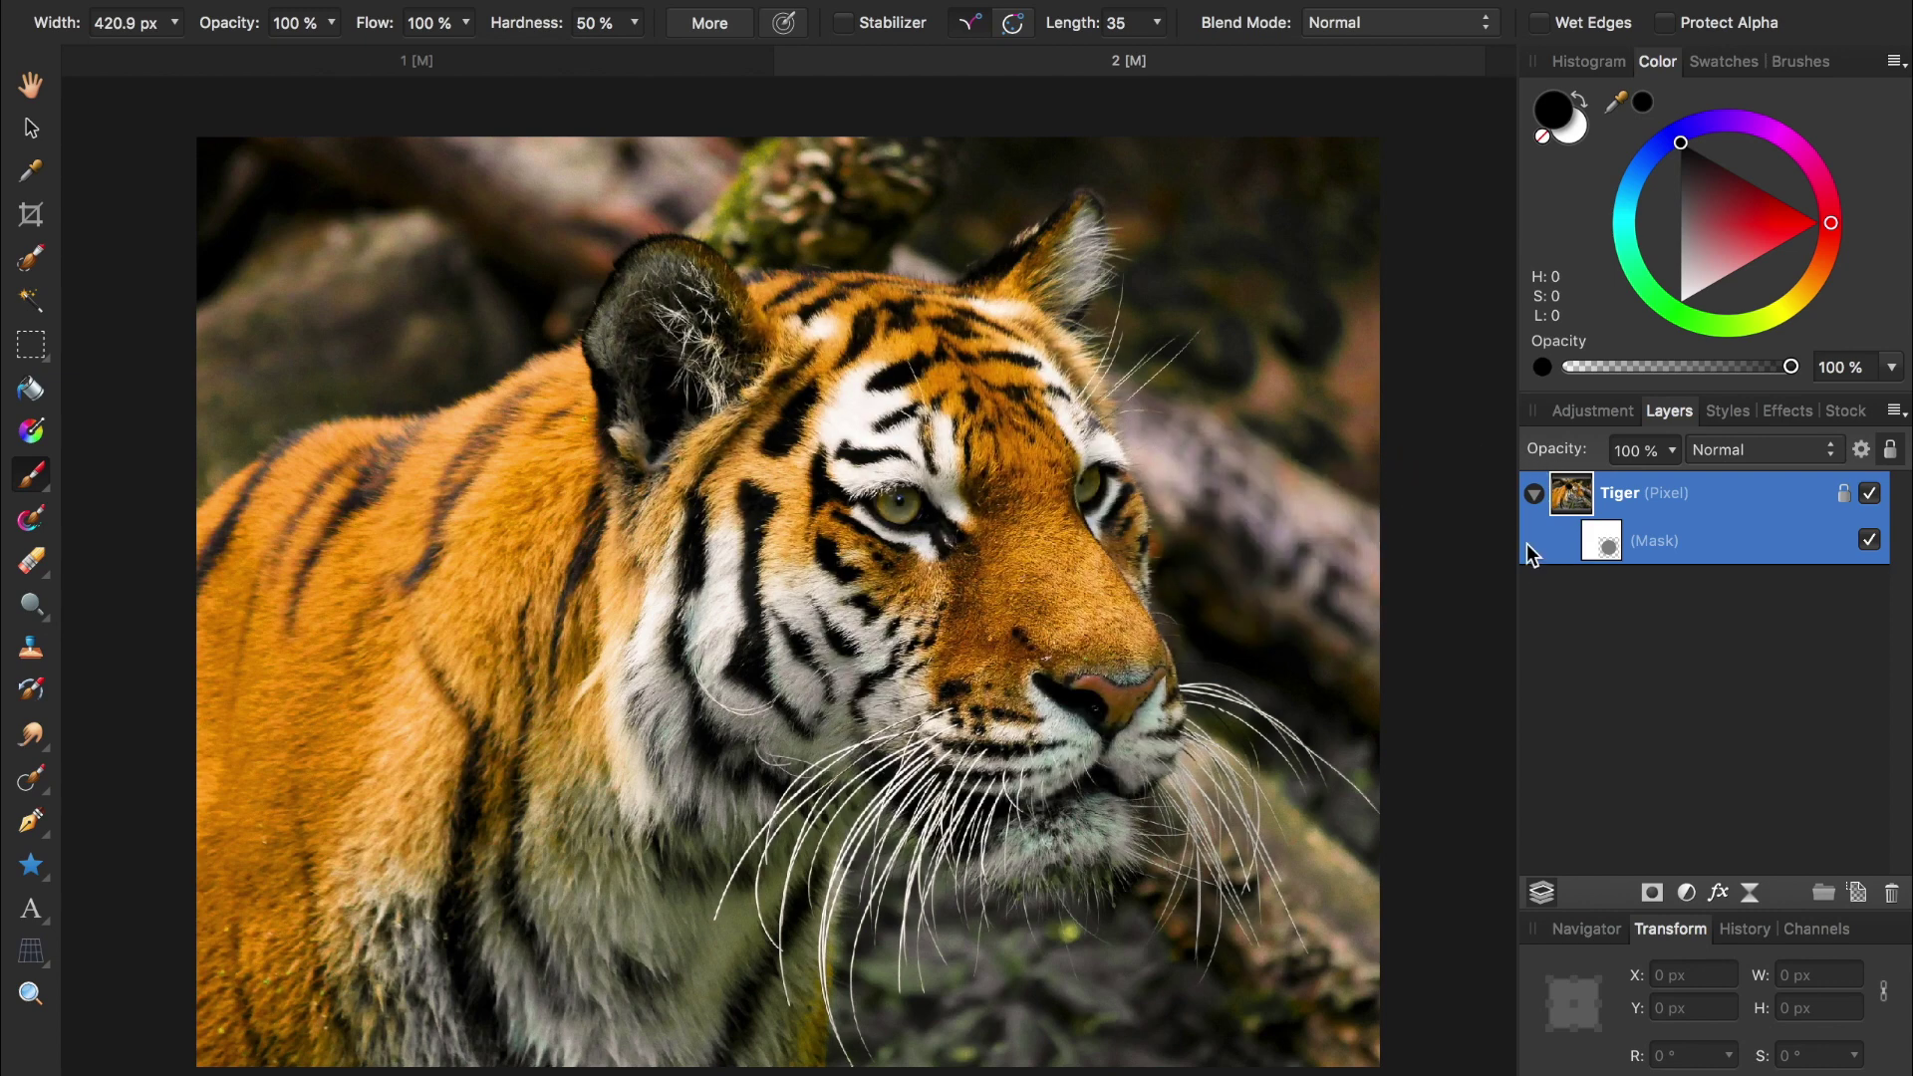
{"action": "left_click", "coordinate": [1606, 545]}
{"action": "mouse_move", "coordinate": [1226, 499]}
{"action": "left_mouse_down"}
{"action": "mouse_move", "coordinate": [1299, 265]}
{"action": "mouse_move", "coordinate": [1358, 457]}
{"action": "mouse_move", "coordinate": [1270, 813]}
{"action": "left_mouse_up"}
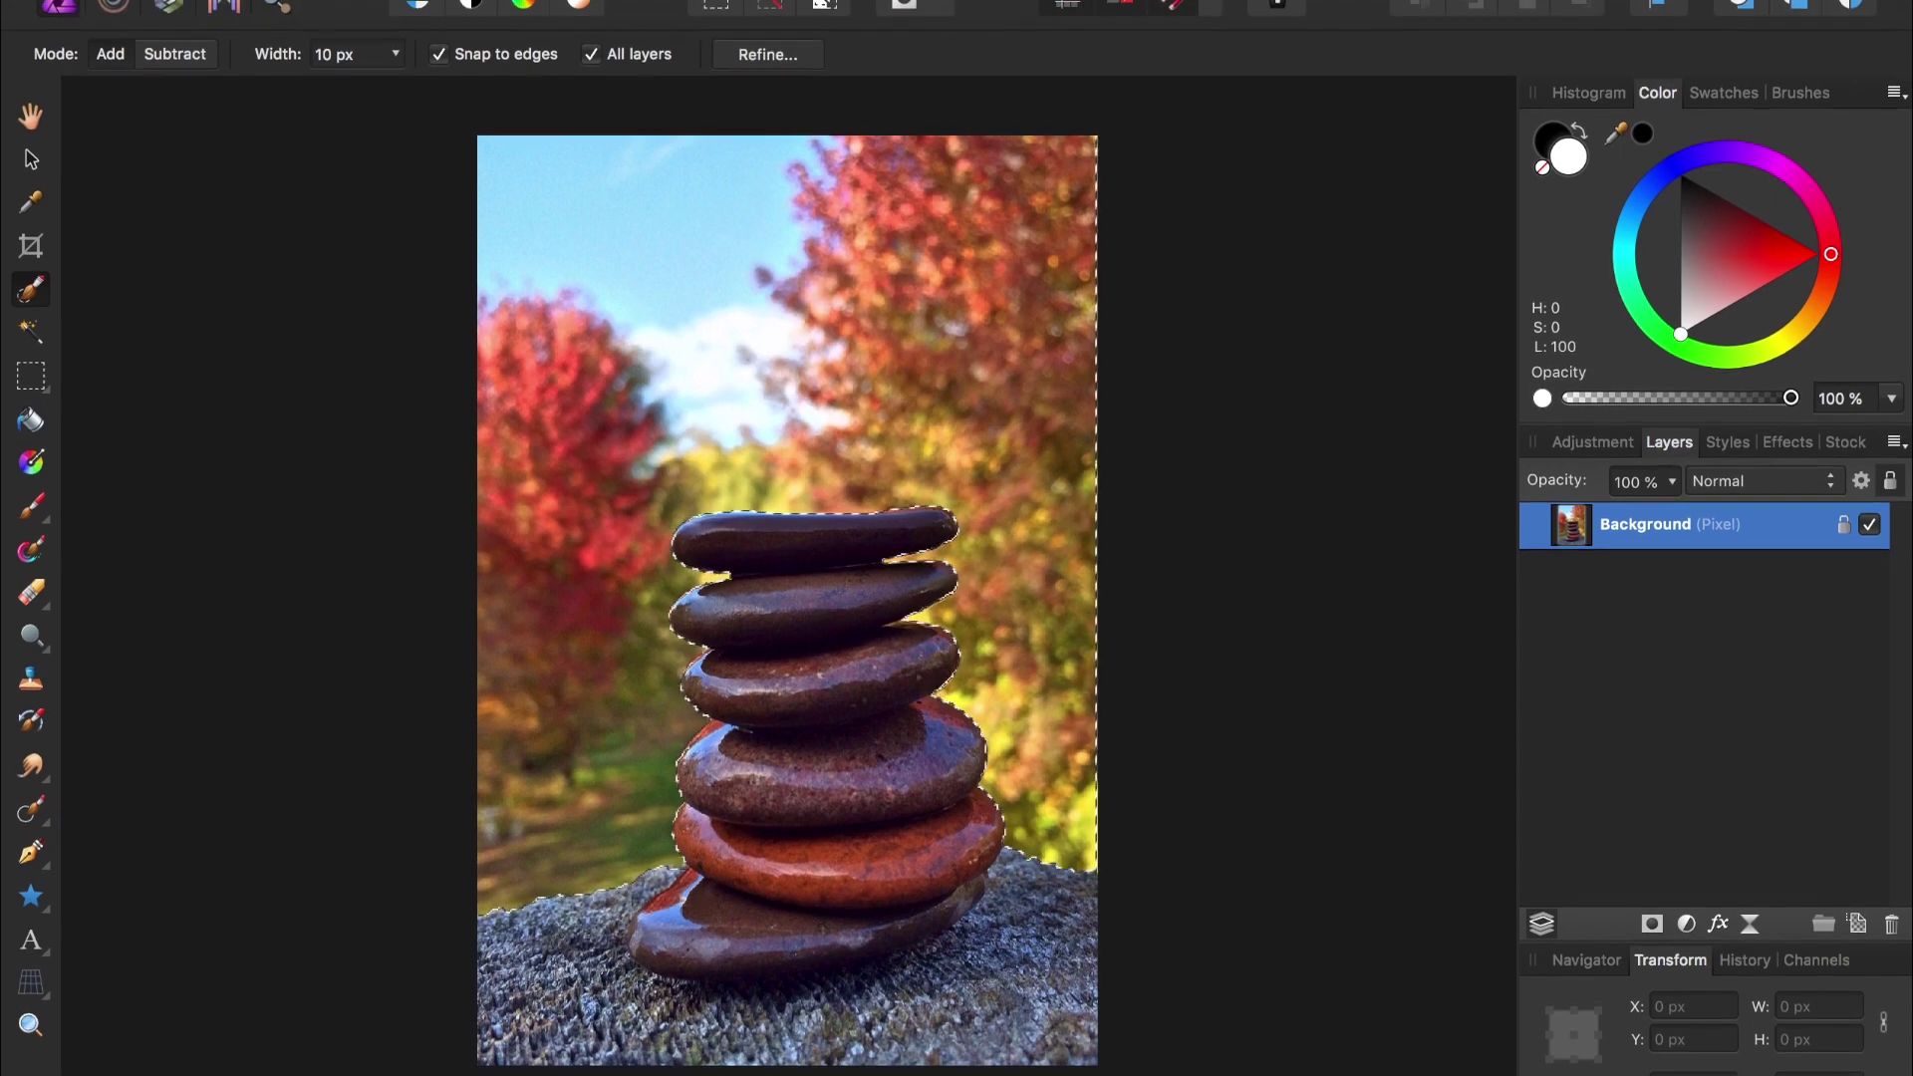
Step: Apply a 43.7 px Gaussian Blur to the selected background, deselect, then undo the blur
{"action": "left_click", "coordinate": [875, 15]}
{"action": "mouse_move", "coordinate": [877, 51]}
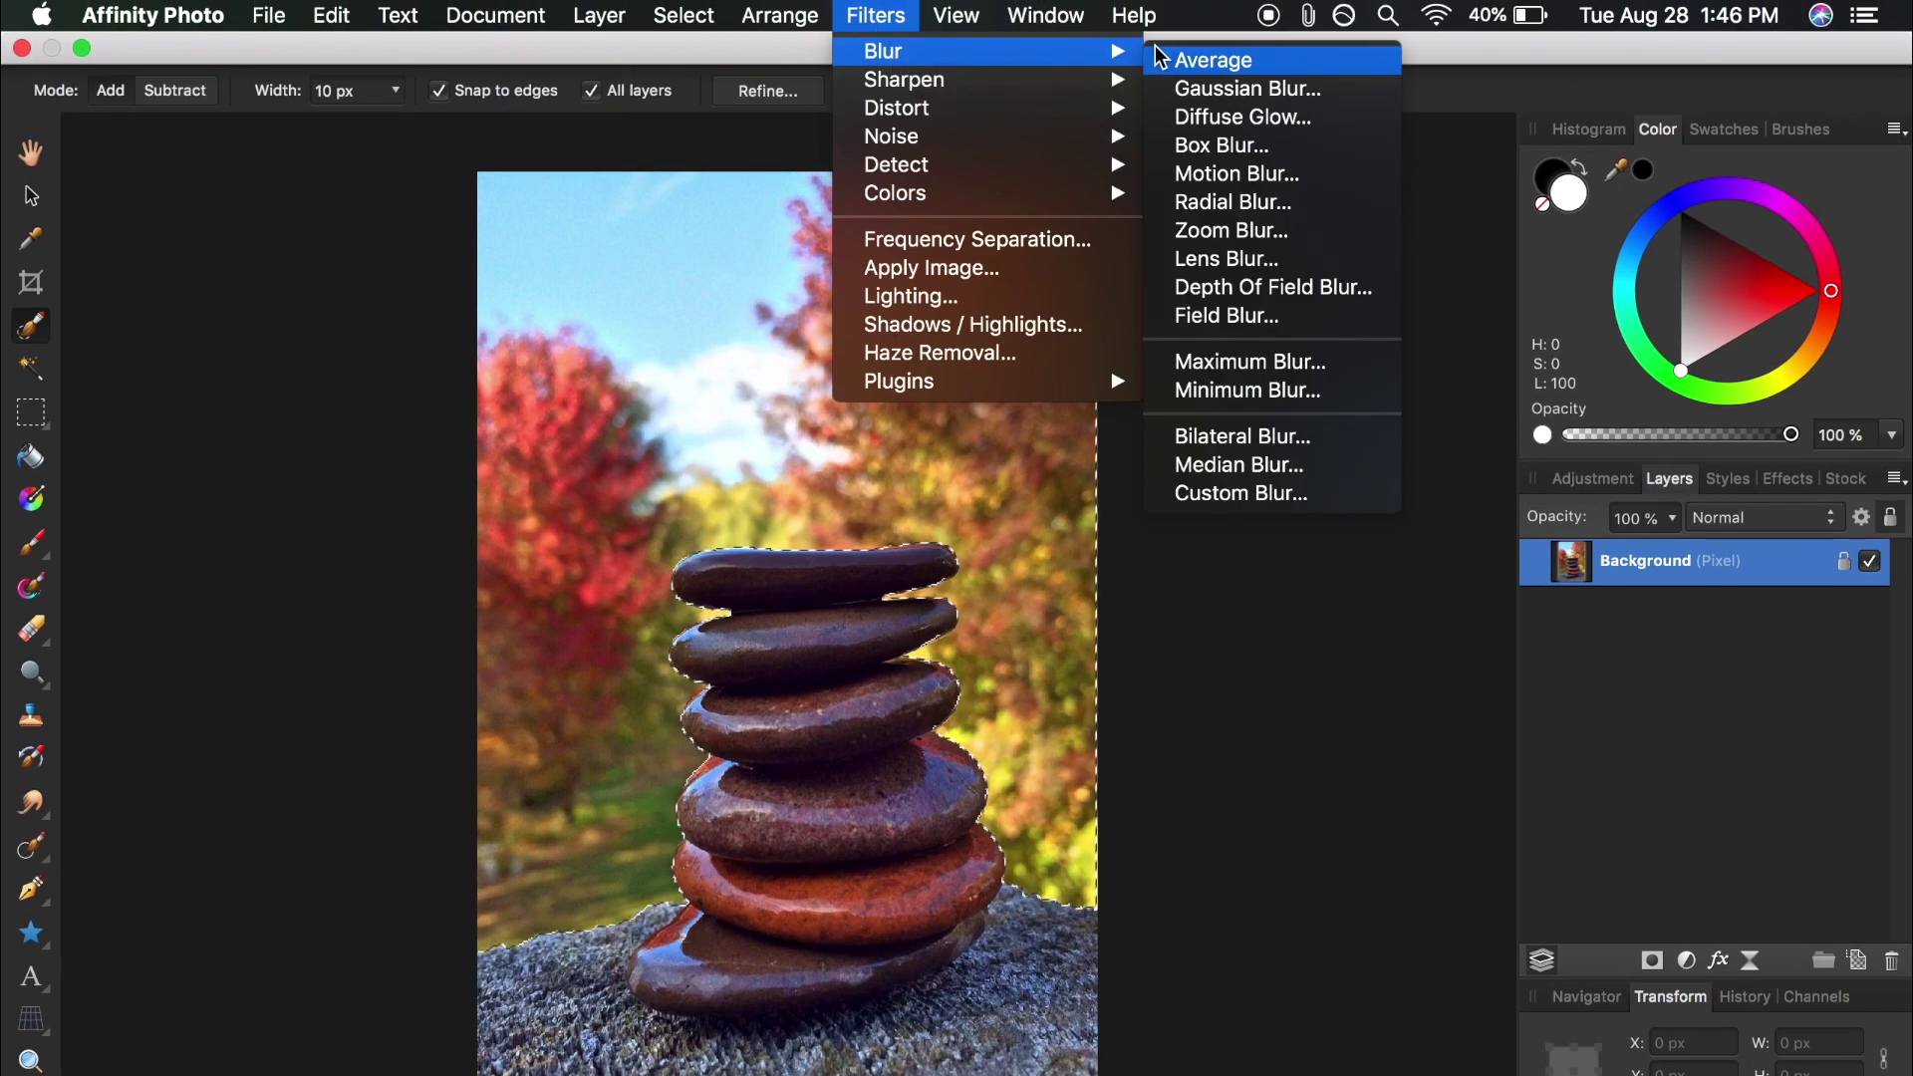
{"action": "left_click", "coordinate": [1180, 86]}
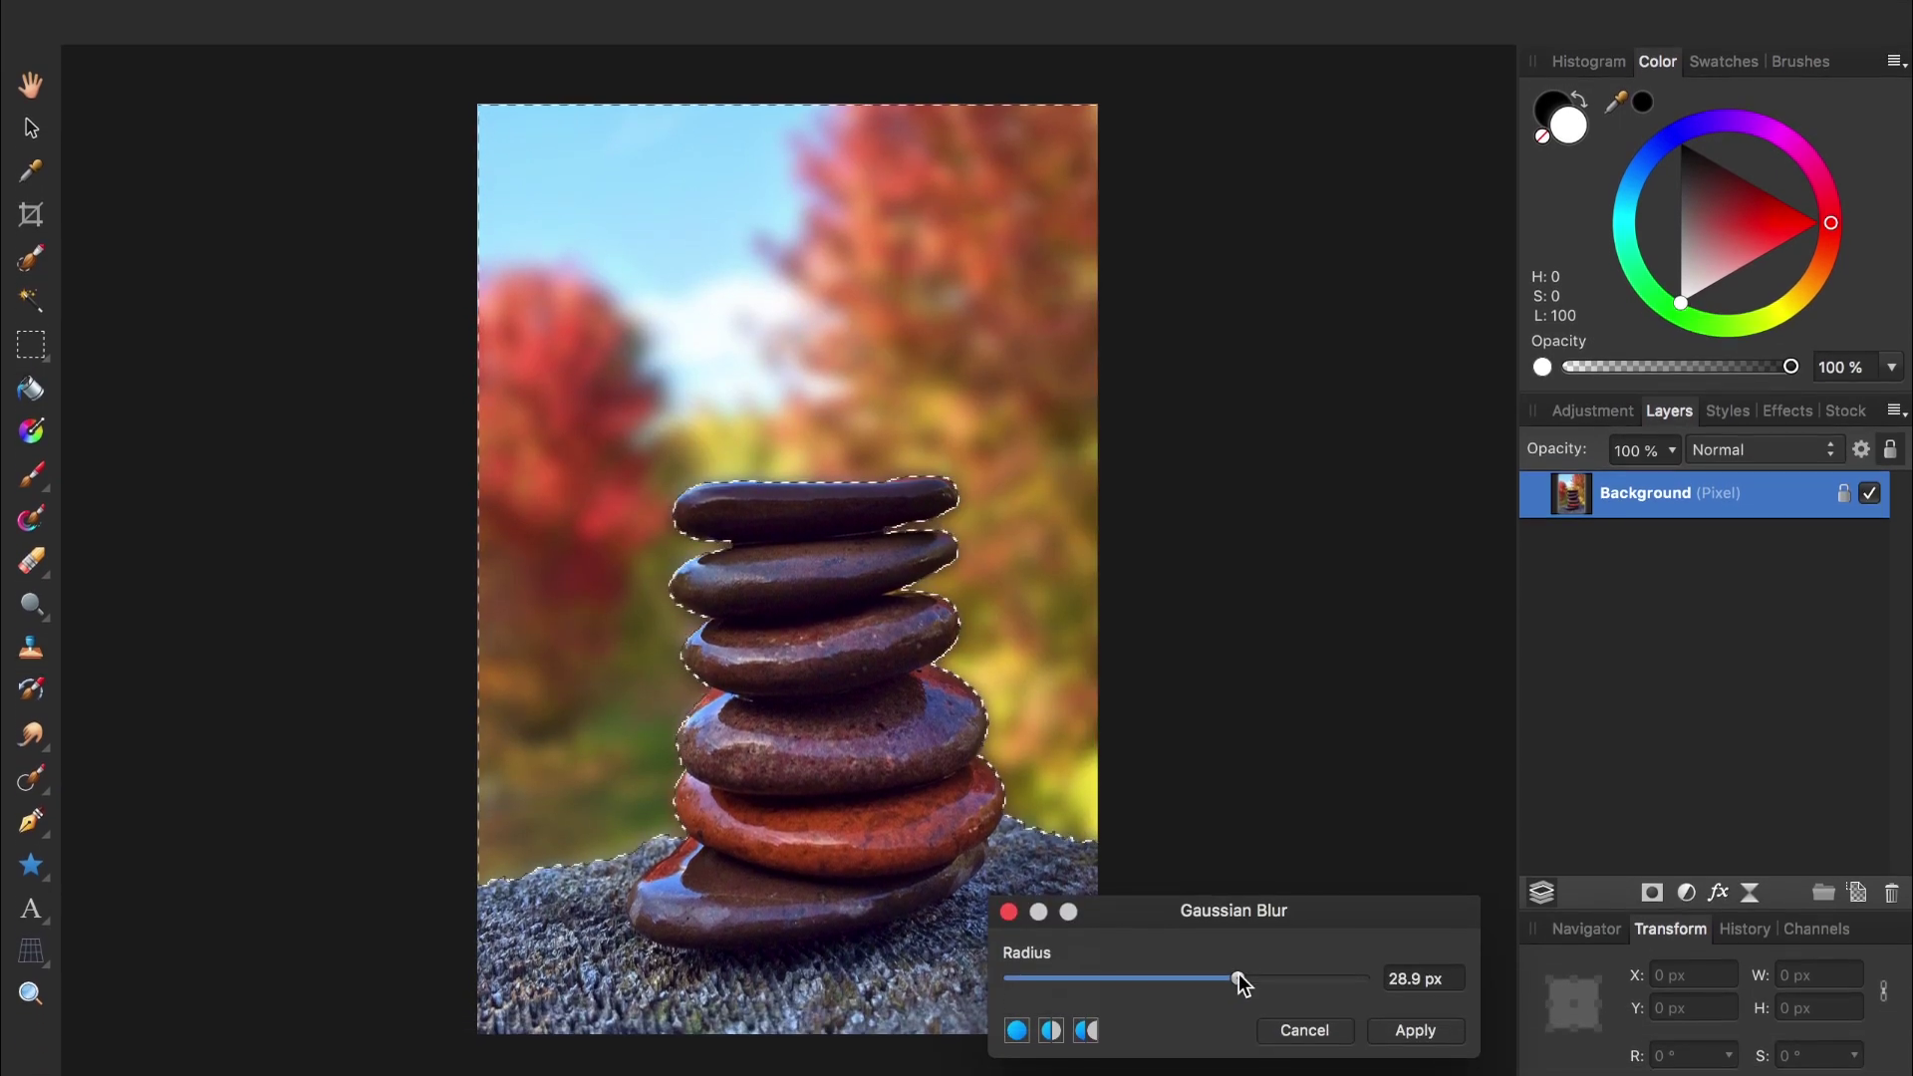
{"action": "left_click_drag", "start_coordinate": [1239, 978], "coordinate": [1300, 977]}
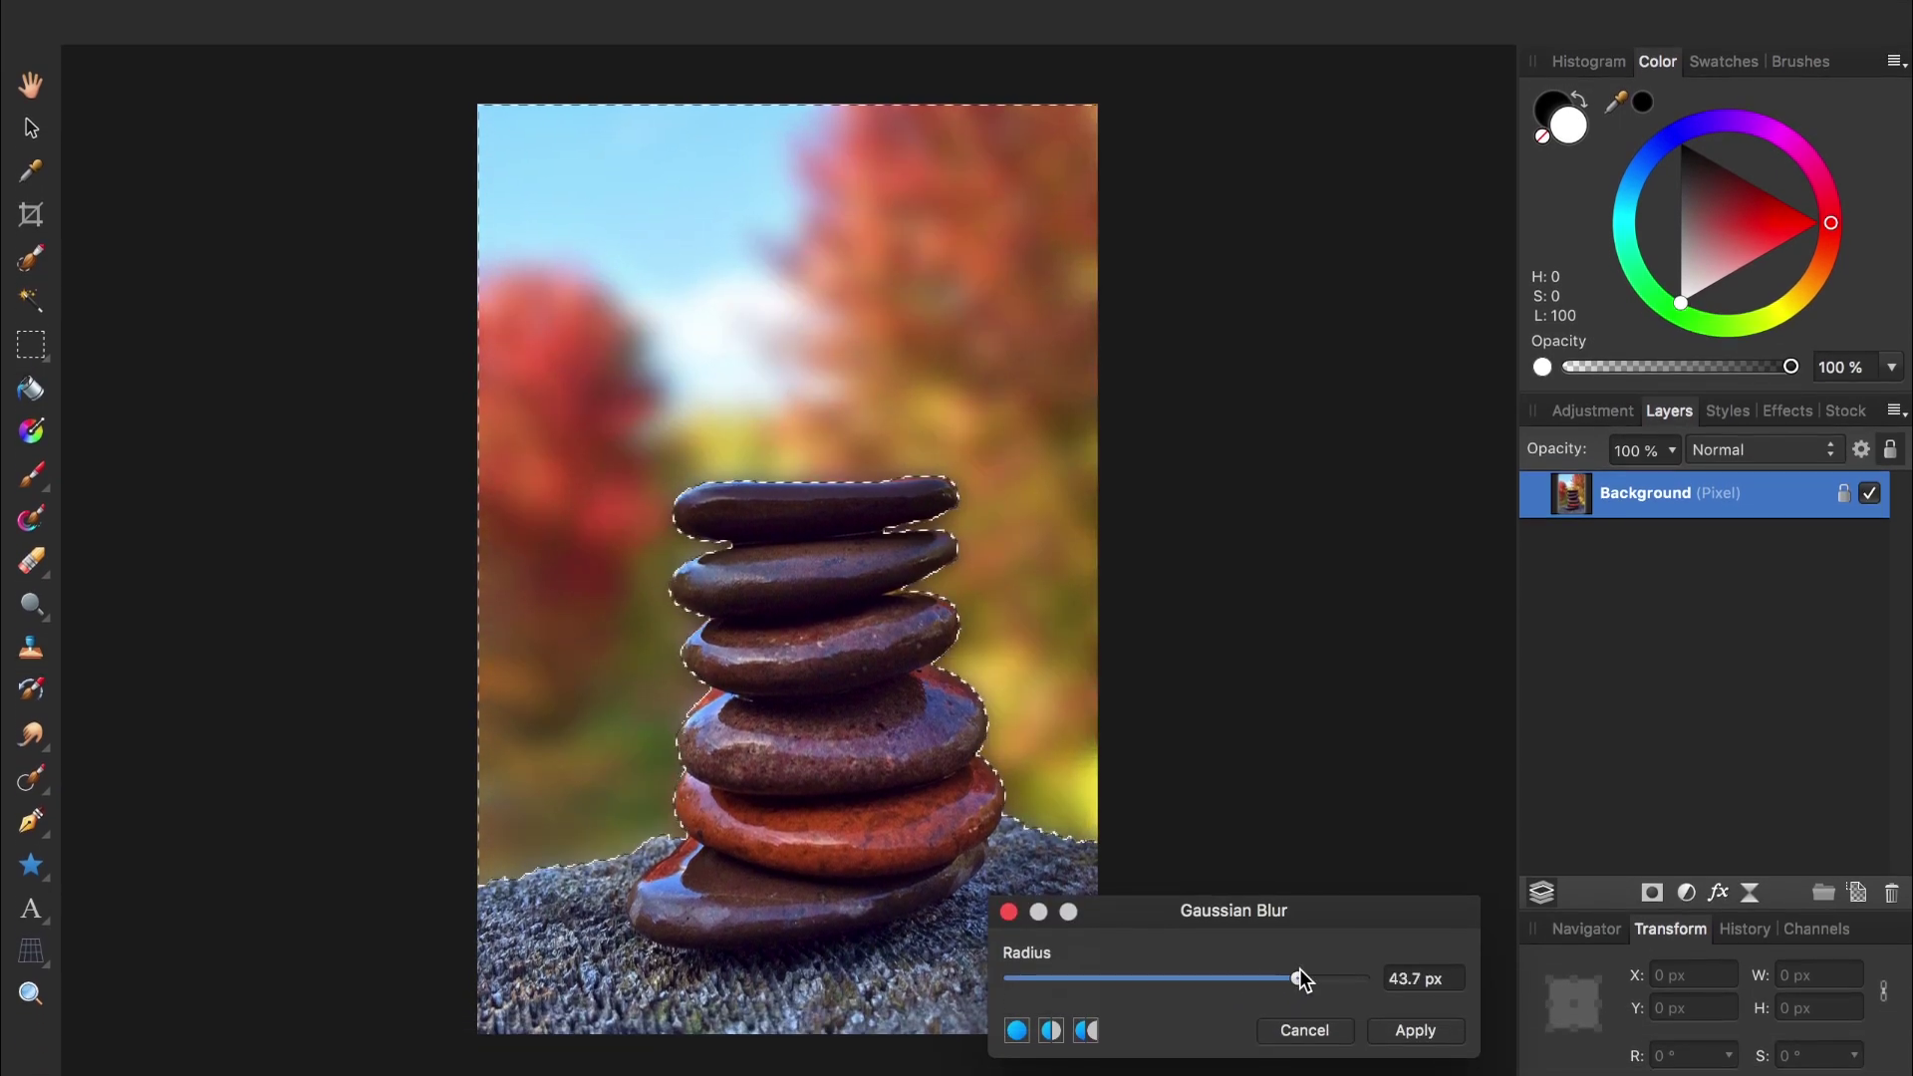
{"action": "left_click", "coordinate": [1397, 1033]}
{"action": "key", "text": "super+d"}
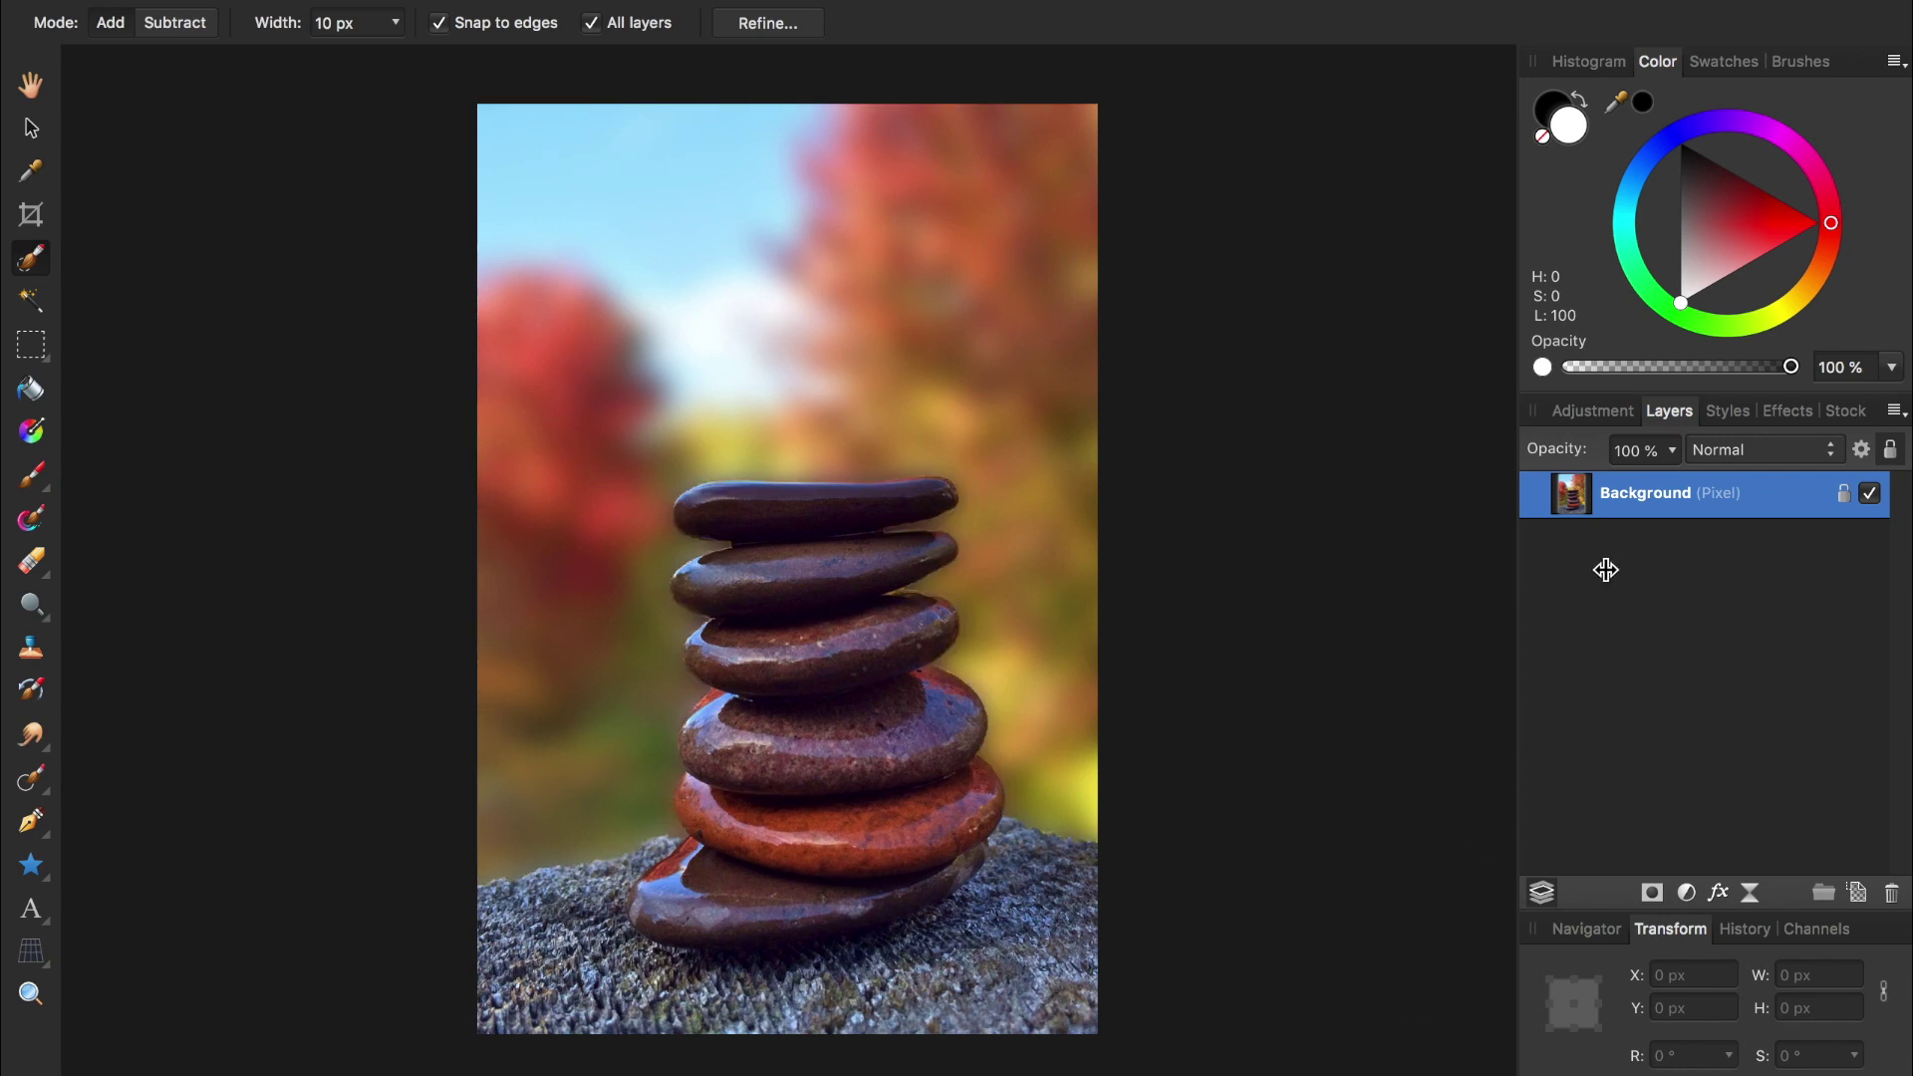
{"action": "key", "text": "super+z"}
{"action": "key", "text": "super+z"}
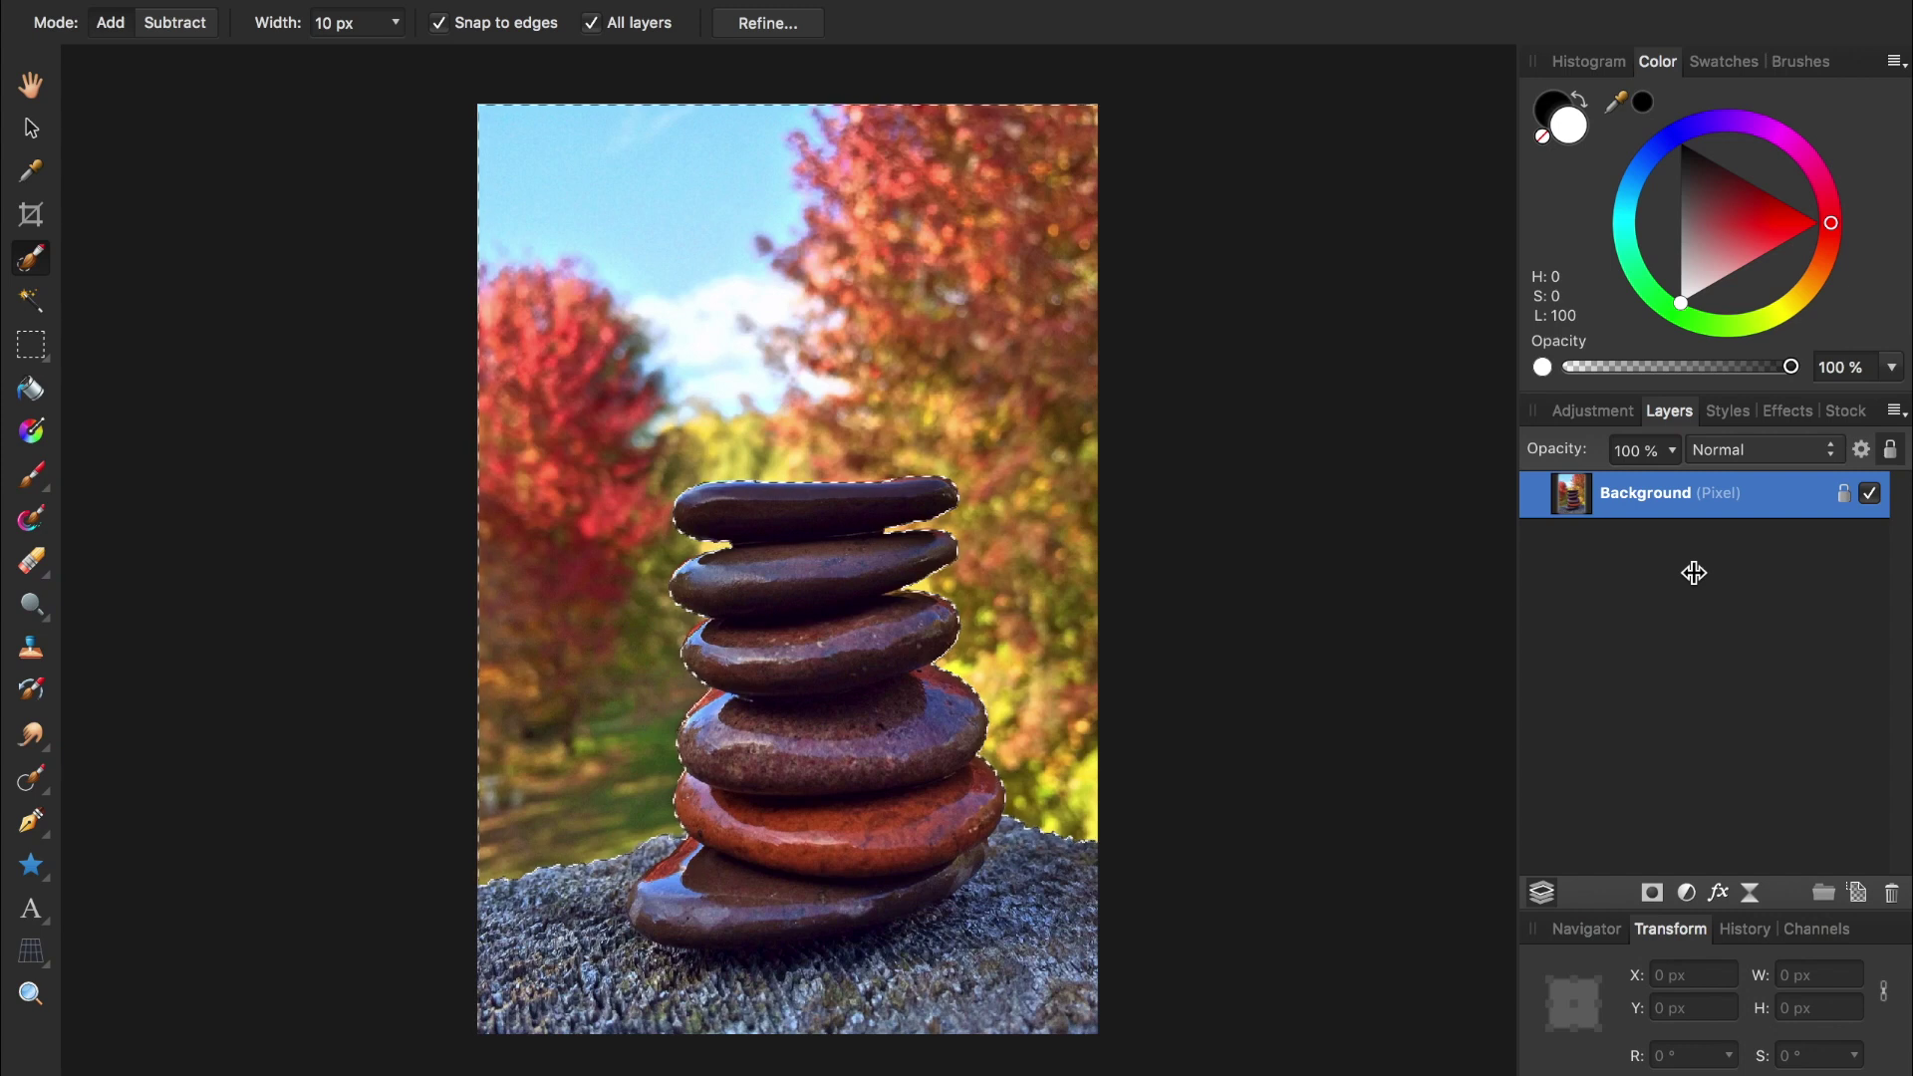
Step: Add a live Gaussian Blur filter of about 59 px to the background and deselect
{"action": "left_click", "coordinate": [1751, 893]}
{"action": "left_click", "coordinate": [1750, 910]}
{"action": "left_click_drag", "start_coordinate": [1012, 978], "coordinate": [1282, 979]}
{"action": "left_click", "coordinate": [1008, 867]}
{"action": "key", "text": "super+d"}
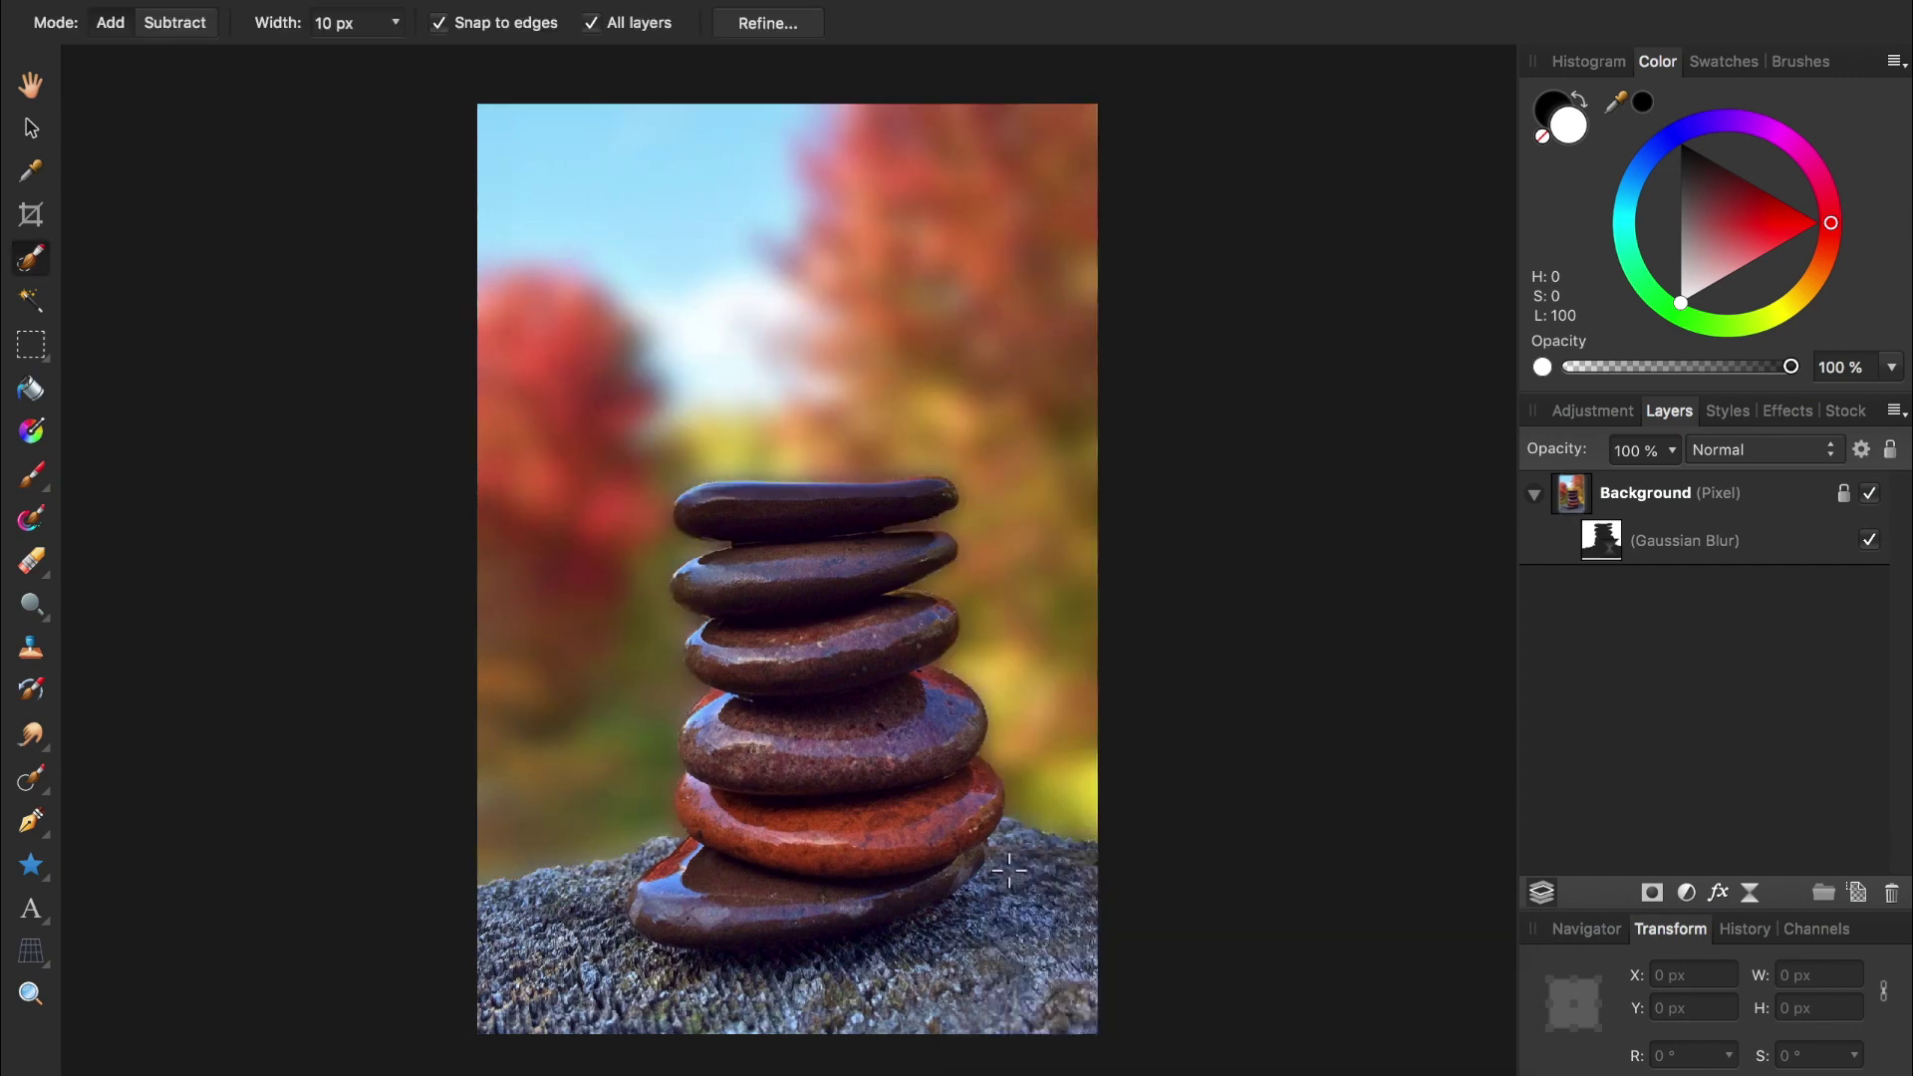
Step: Toggle the live blur off to compare, then reopen it and readjust the radius to 68.3 px
{"action": "left_click", "coordinate": [1870, 541]}
{"action": "double_click", "coordinate": [1602, 540]}
{"action": "mouse_move", "coordinate": [1290, 977]}
{"action": "left_mouse_down"}
{"action": "mouse_move", "coordinate": [1340, 978]}
{"action": "mouse_move", "coordinate": [1051, 979]}
{"action": "left_mouse_up"}
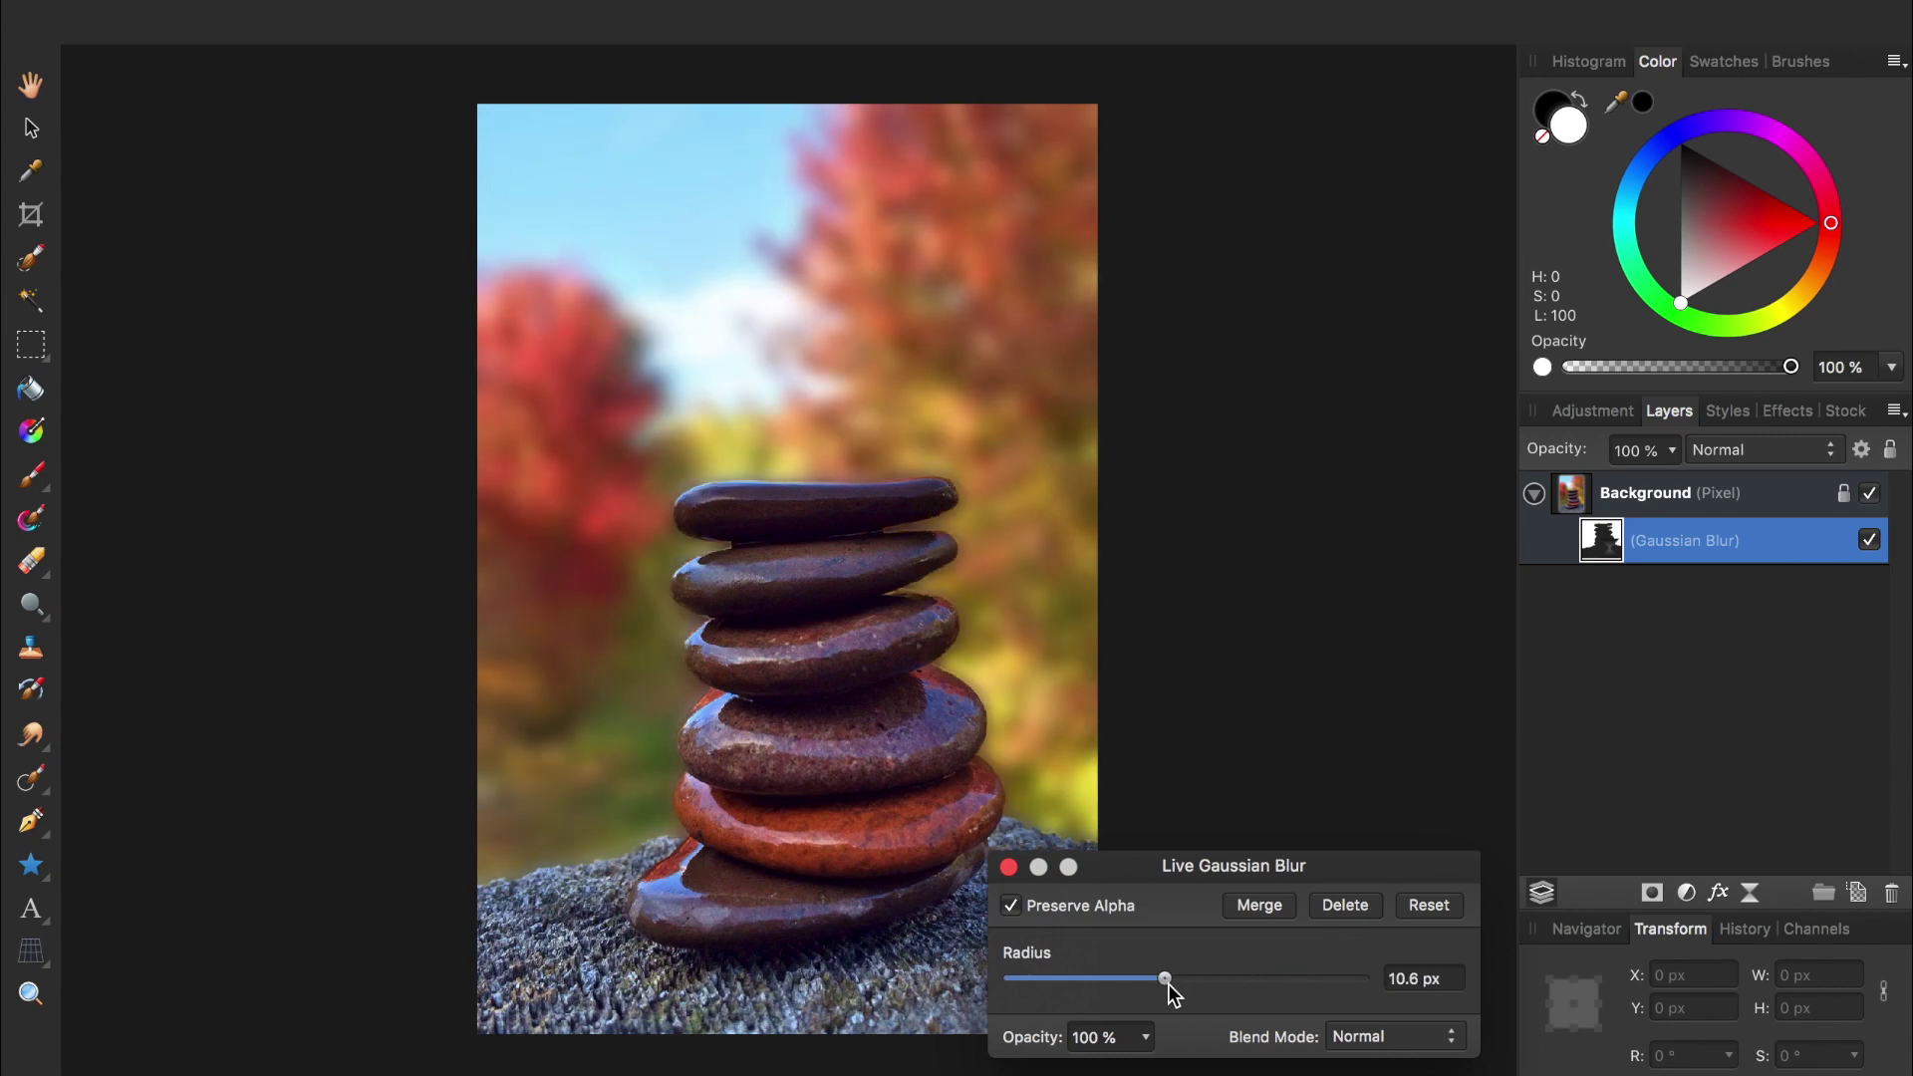
{"action": "left_click", "coordinate": [1009, 867]}
{"action": "key", "text": "w"}
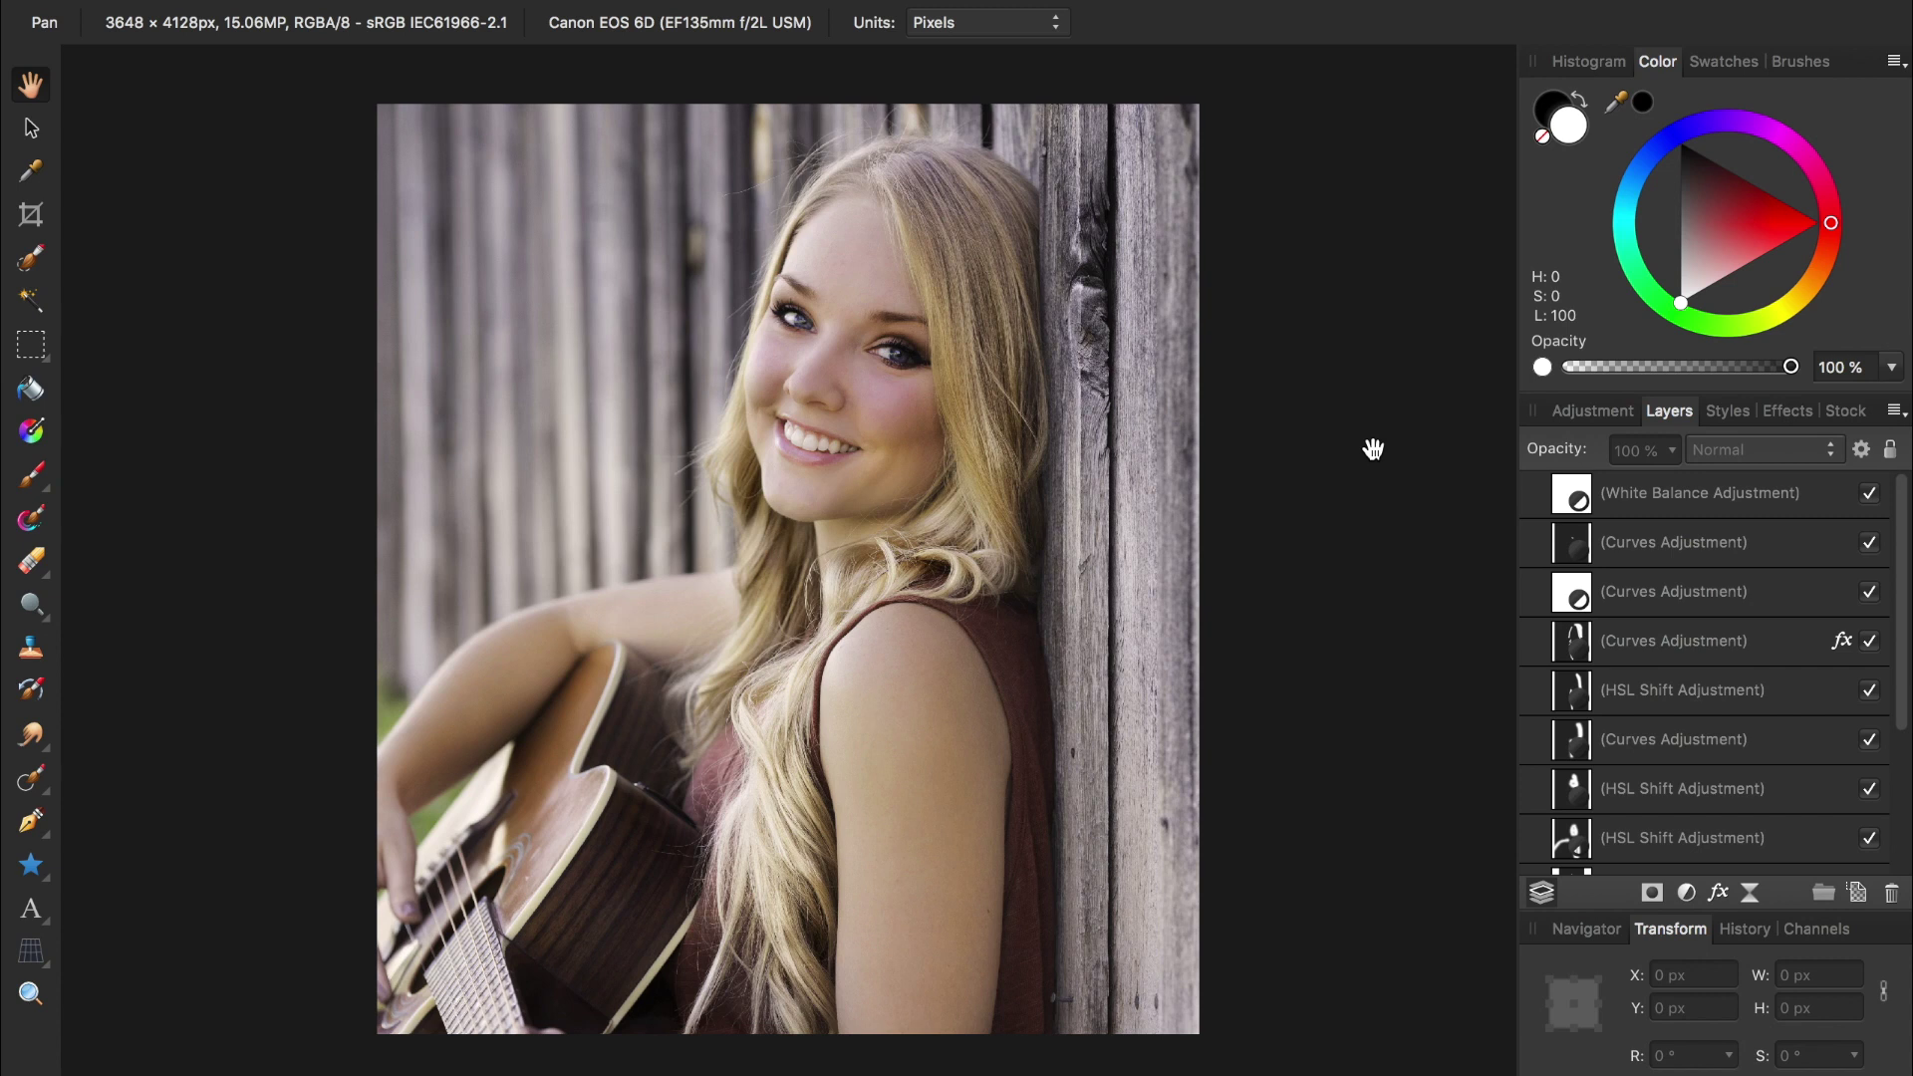
Step: Rename the lowest Curves adjustment to 'Brighten Skin' and toggle it to check its effect
{"action": "scroll", "coordinate": [1612, 500], "scroll_direction": "down", "scroll_amount": 3}
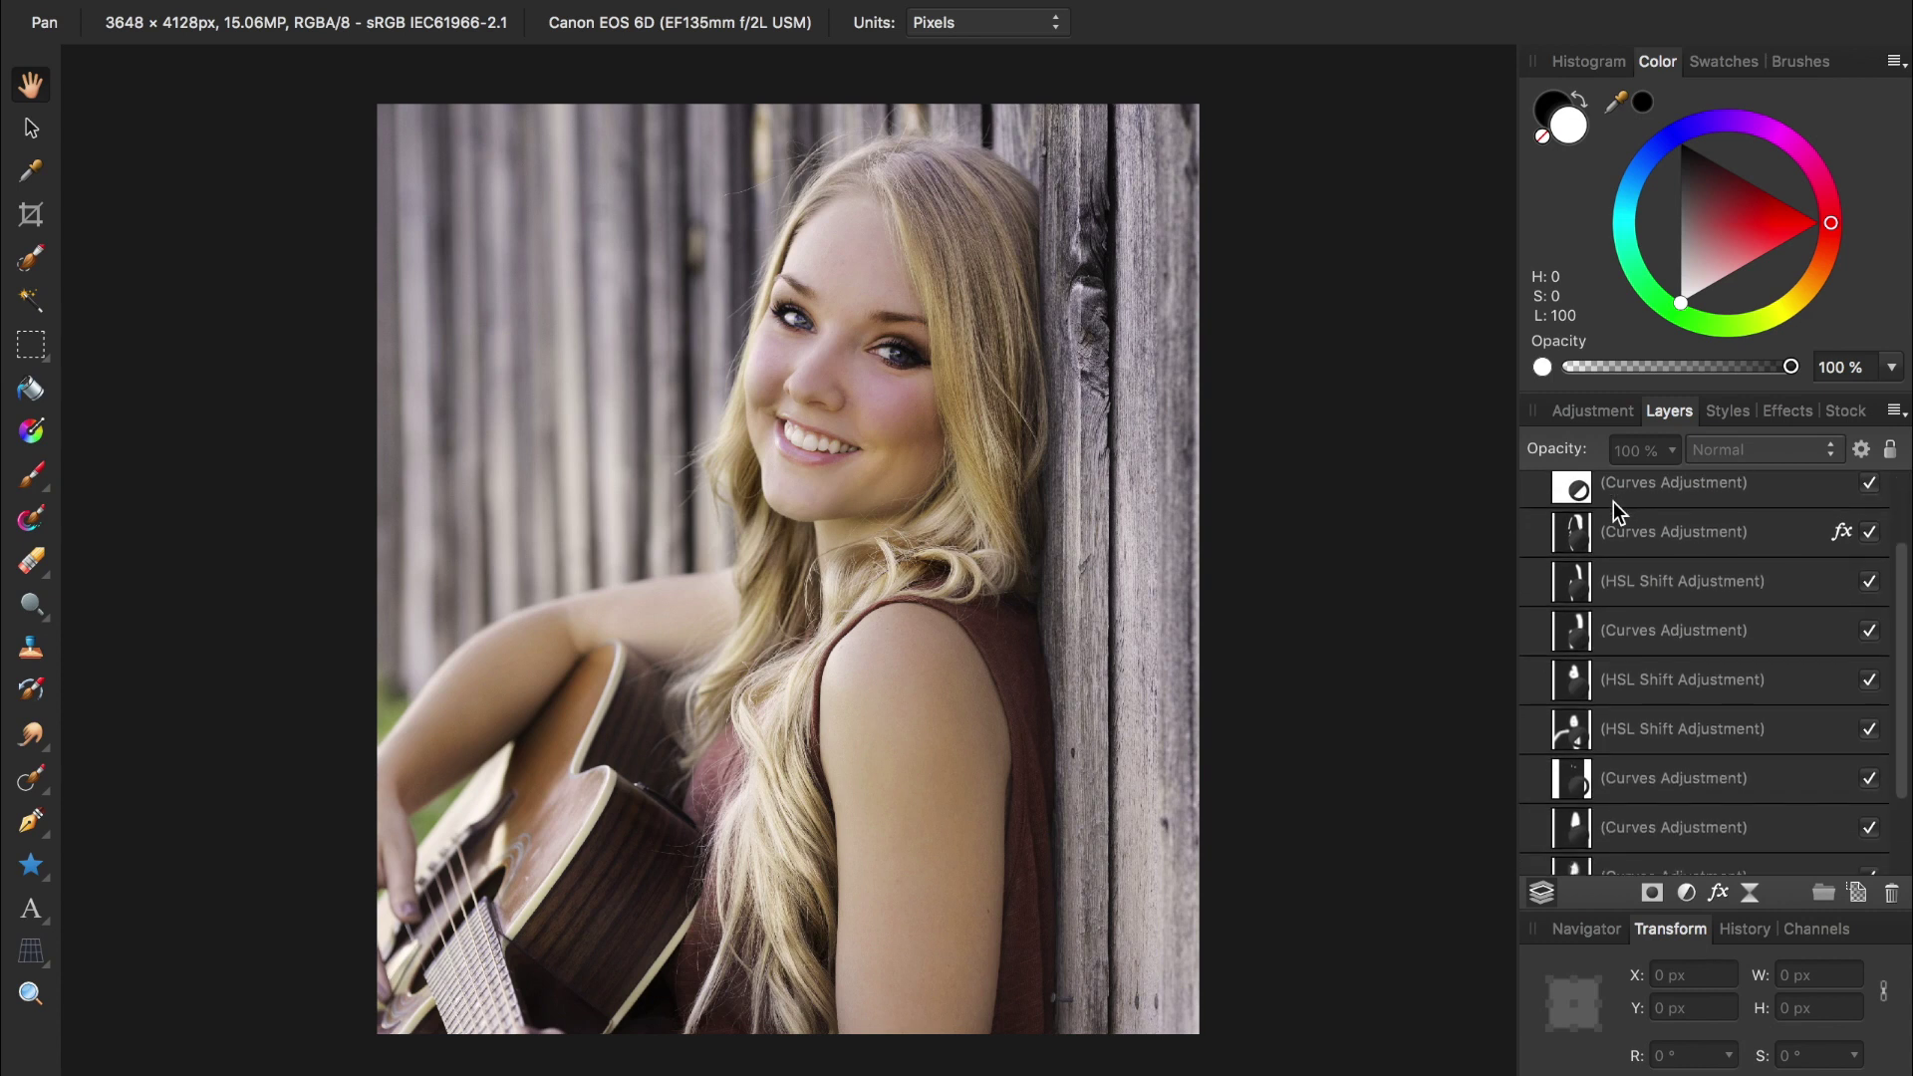
{"action": "scroll", "coordinate": [1613, 500], "scroll_direction": "down", "scroll_amount": 3}
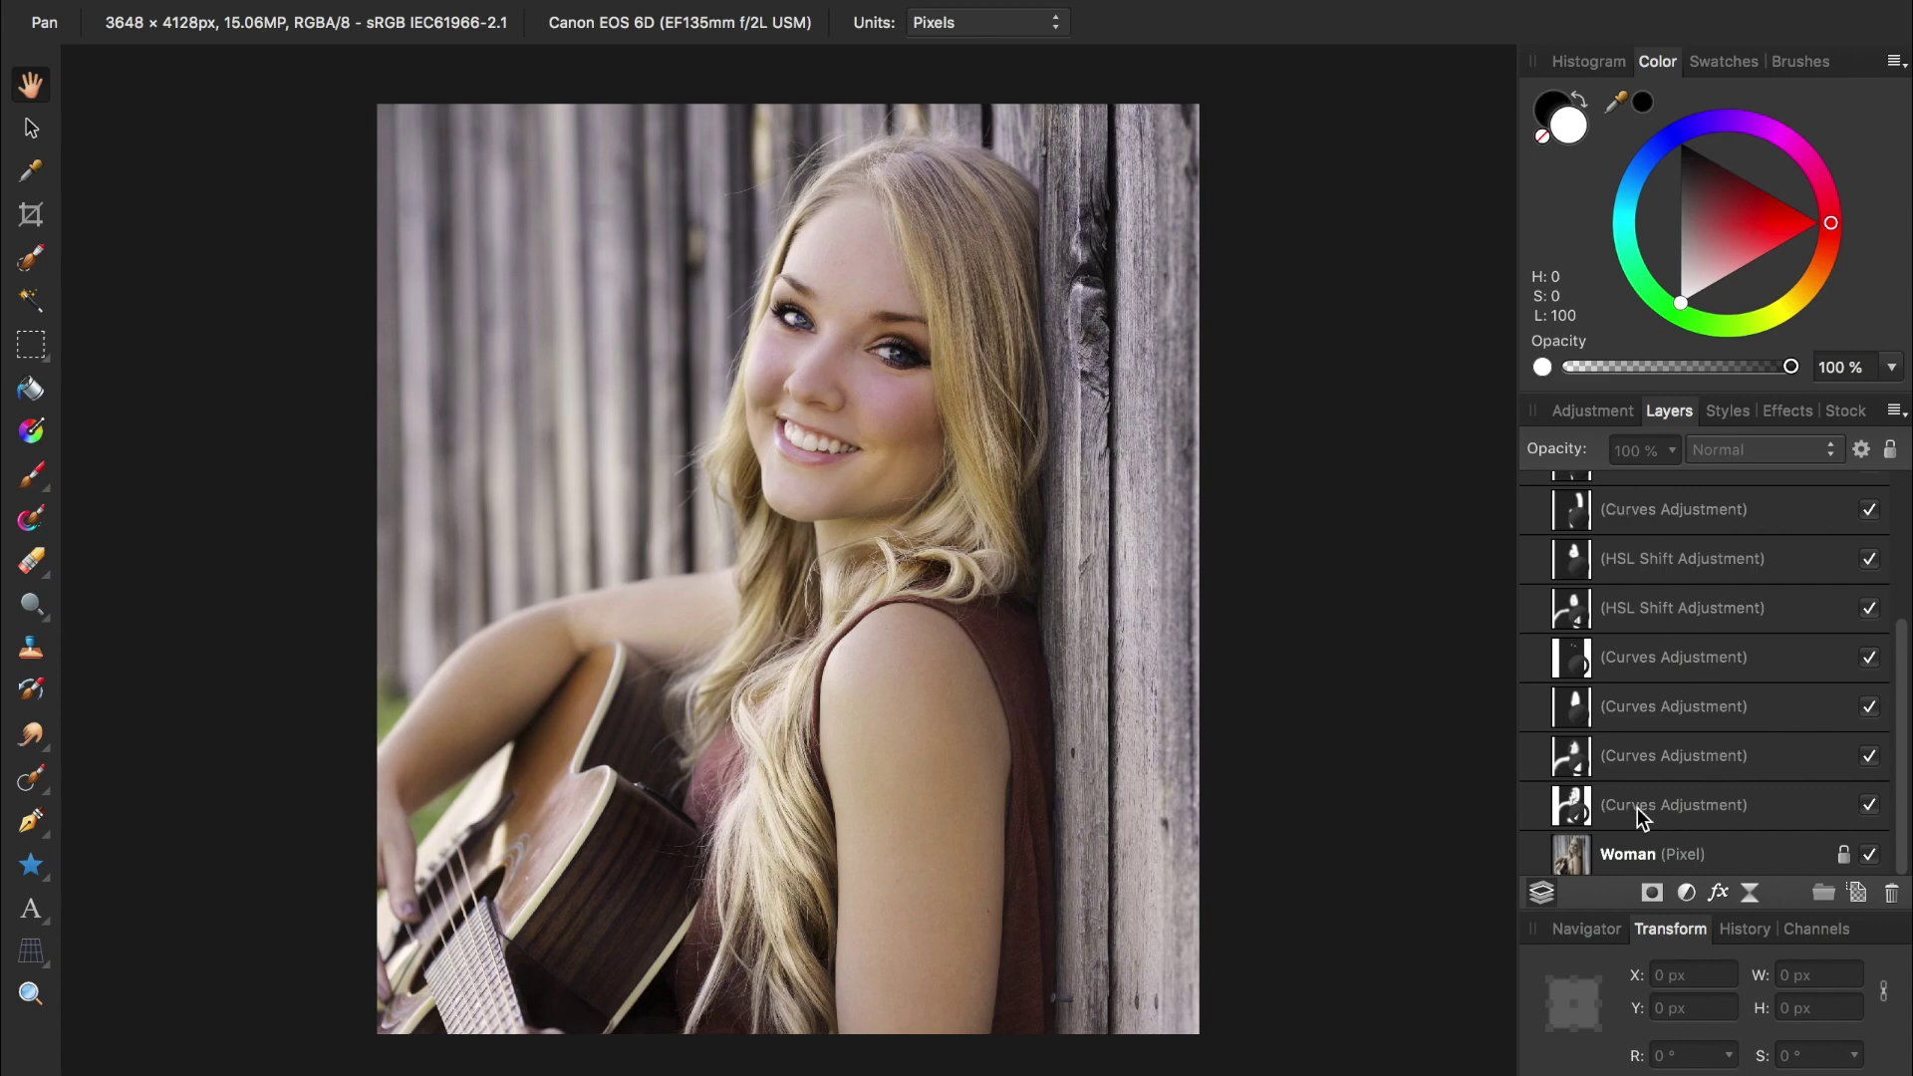
{"action": "double_click", "coordinate": [1676, 804]}
{"action": "type", "text": "Brighten Skin"}
{"action": "key", "text": "Return"}
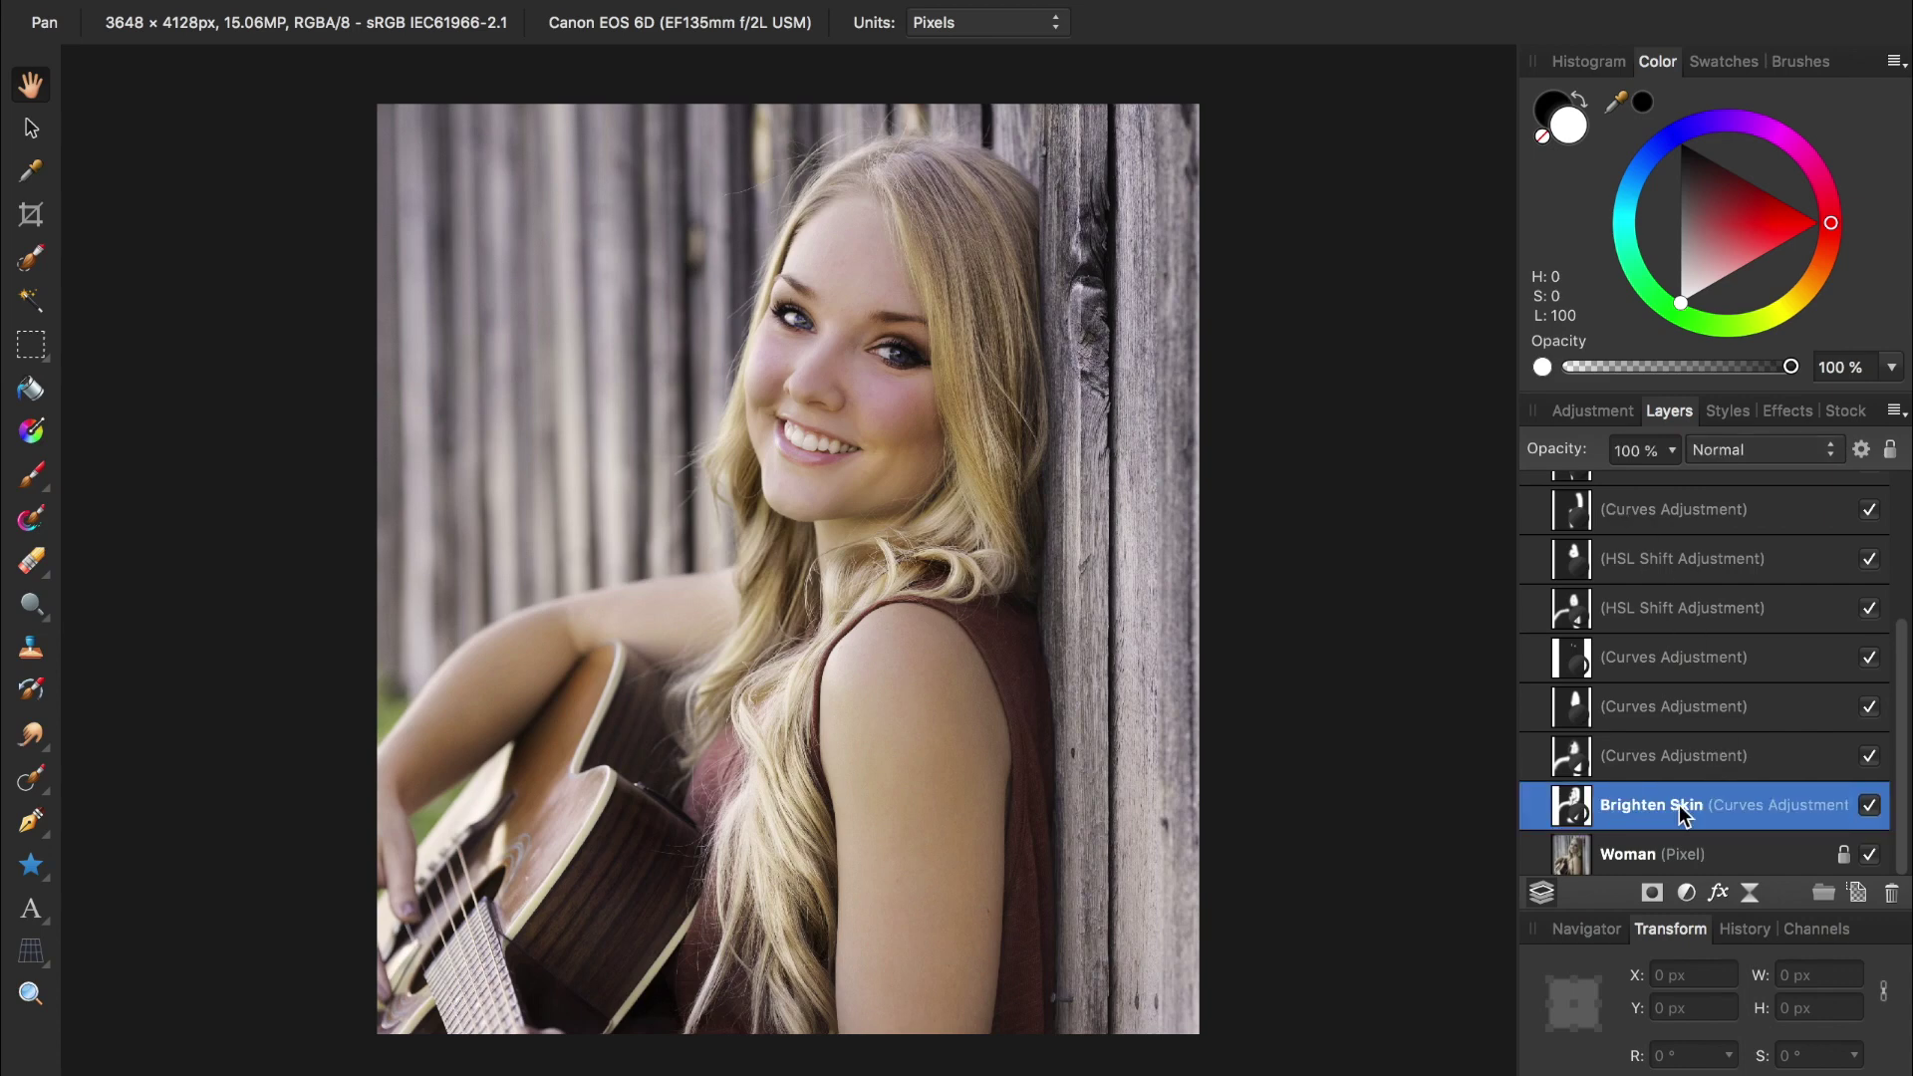
{"action": "left_click", "coordinate": [1870, 805]}
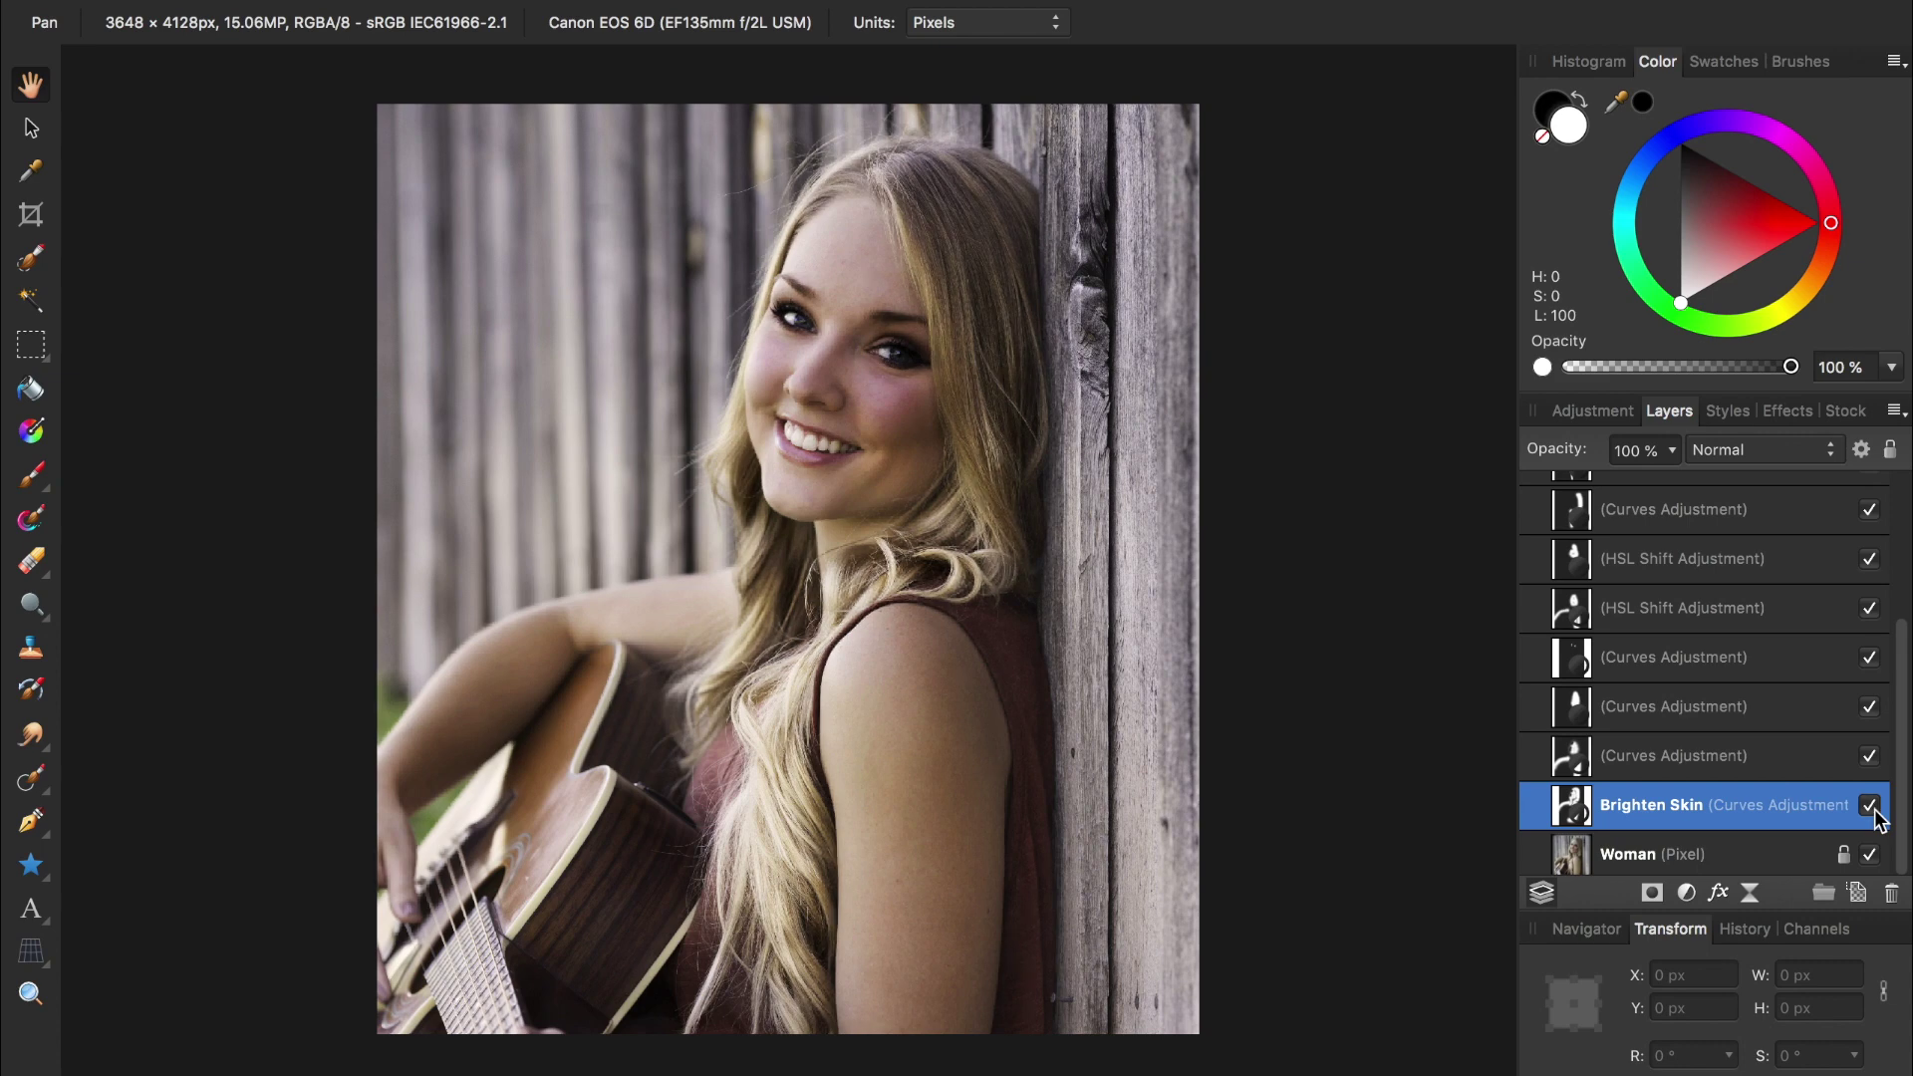
{"action": "left_click", "coordinate": [1870, 805]}
Step: Rename the Curves above it to 'Contrast Skin' and the top layer to 'Warm Photo'
{"action": "double_click", "coordinate": [1622, 757]}
{"action": "type", "text": "Contrast Skin"}
{"action": "key", "text": "Return"}
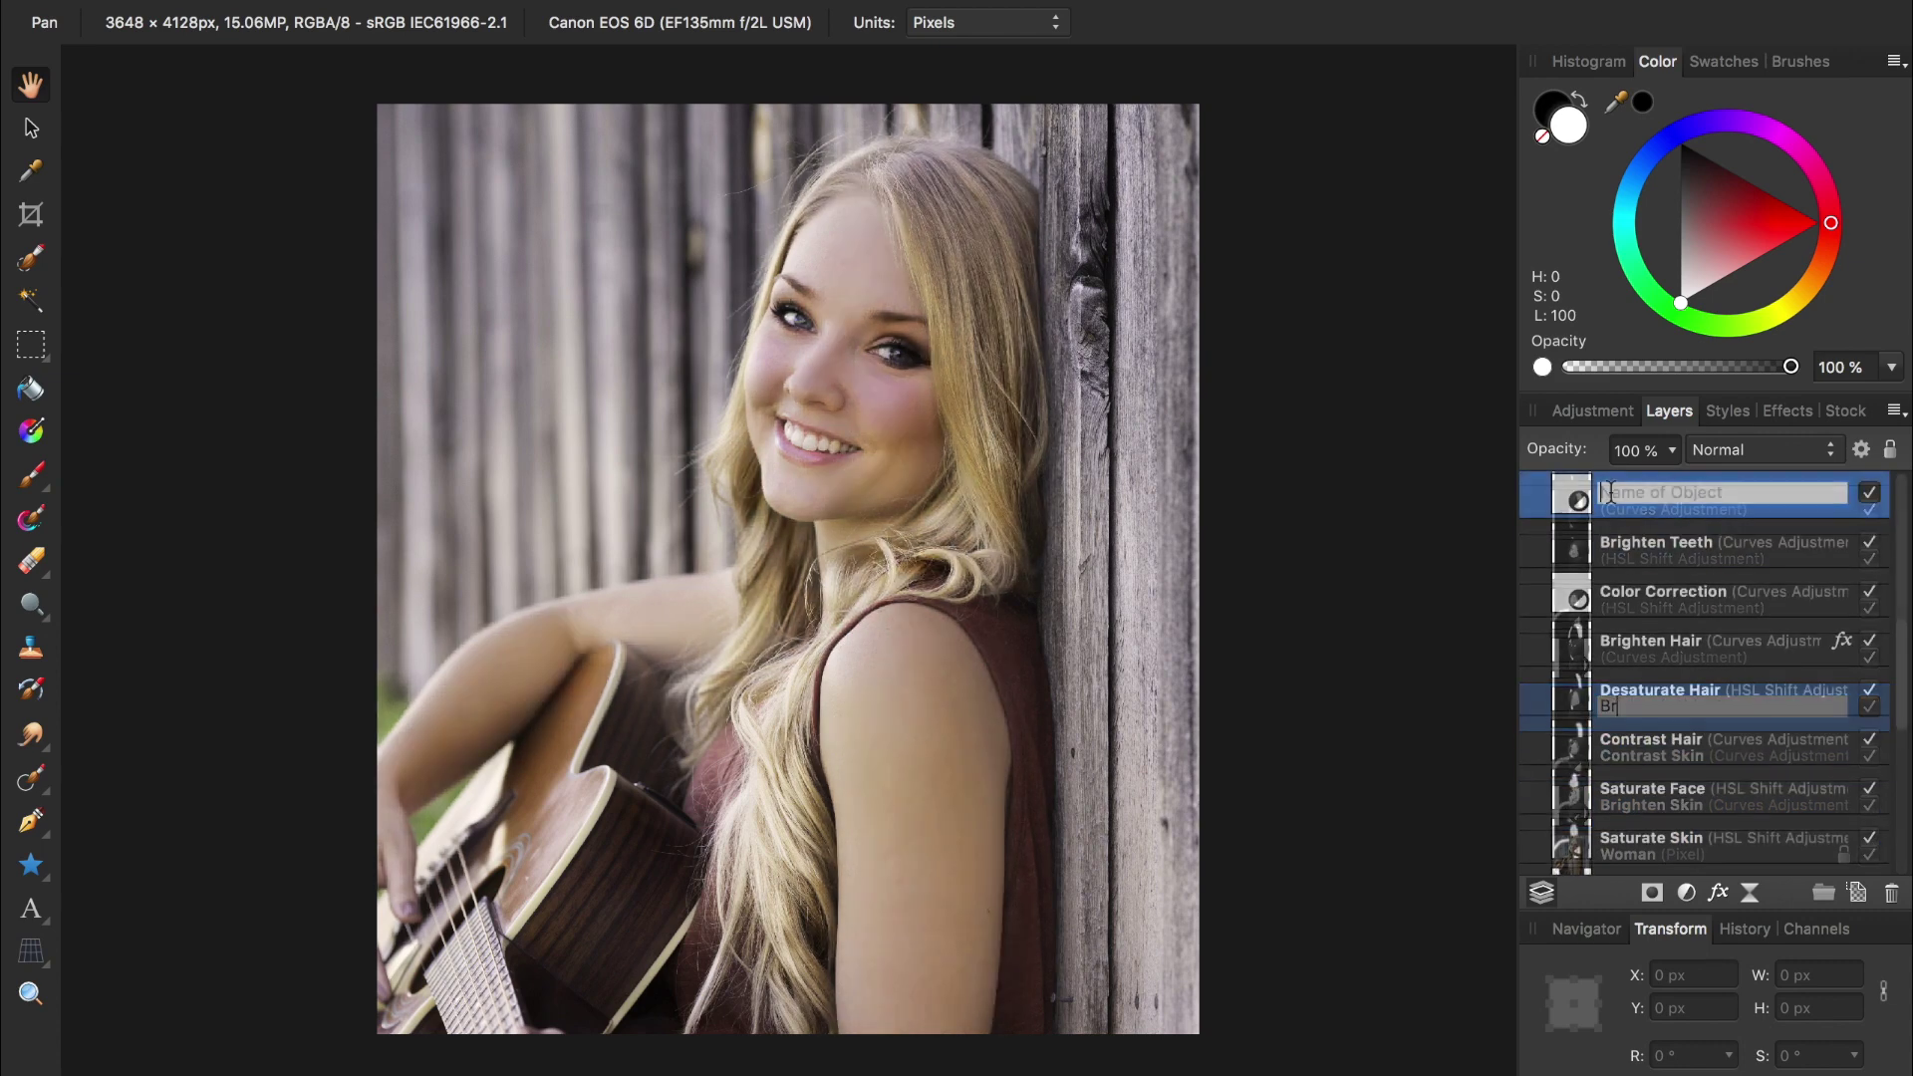
{"action": "type", "text": "Warm Photo"}
{"action": "key", "text": "Return"}
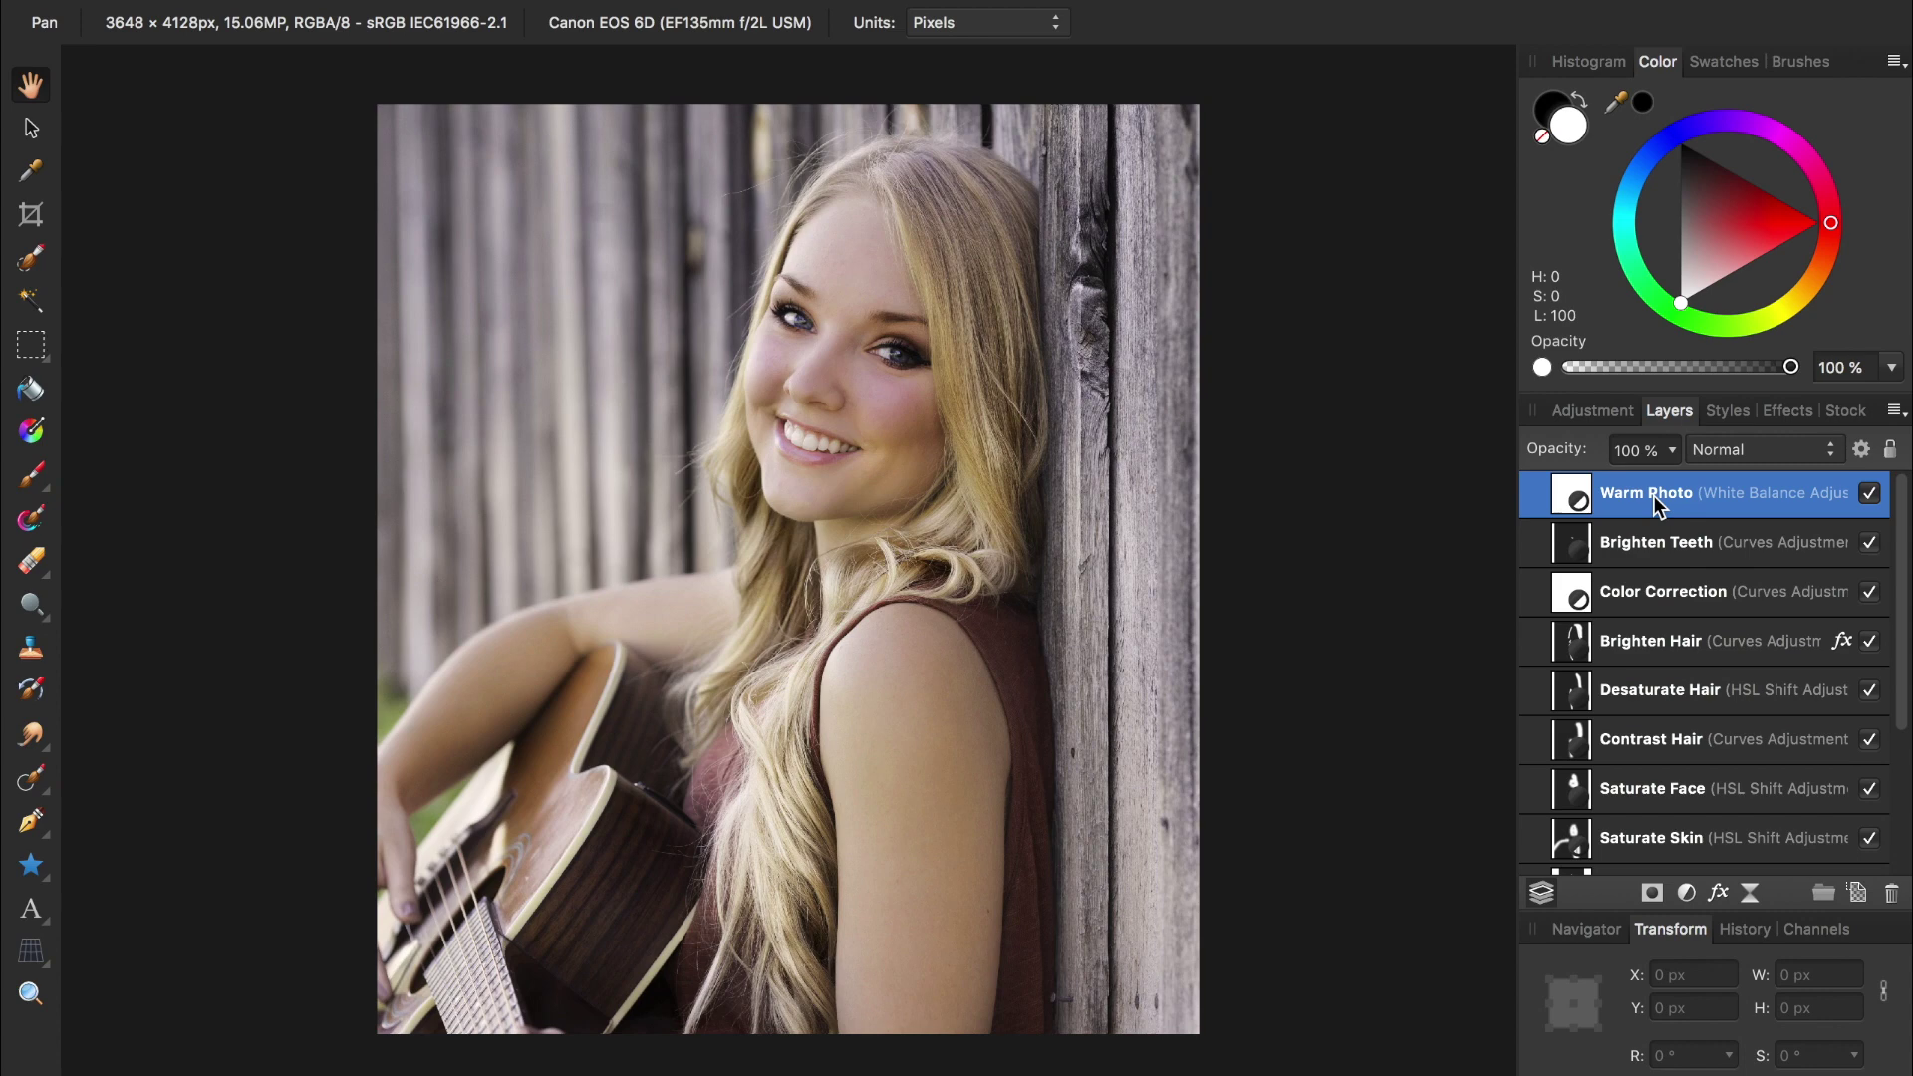
Step: Group the five skin layers, from Brighten Skin up to Saturate Face, with Cmd+G
{"action": "scroll", "coordinate": [1653, 494], "scroll_direction": "down", "scroll_amount": 5}
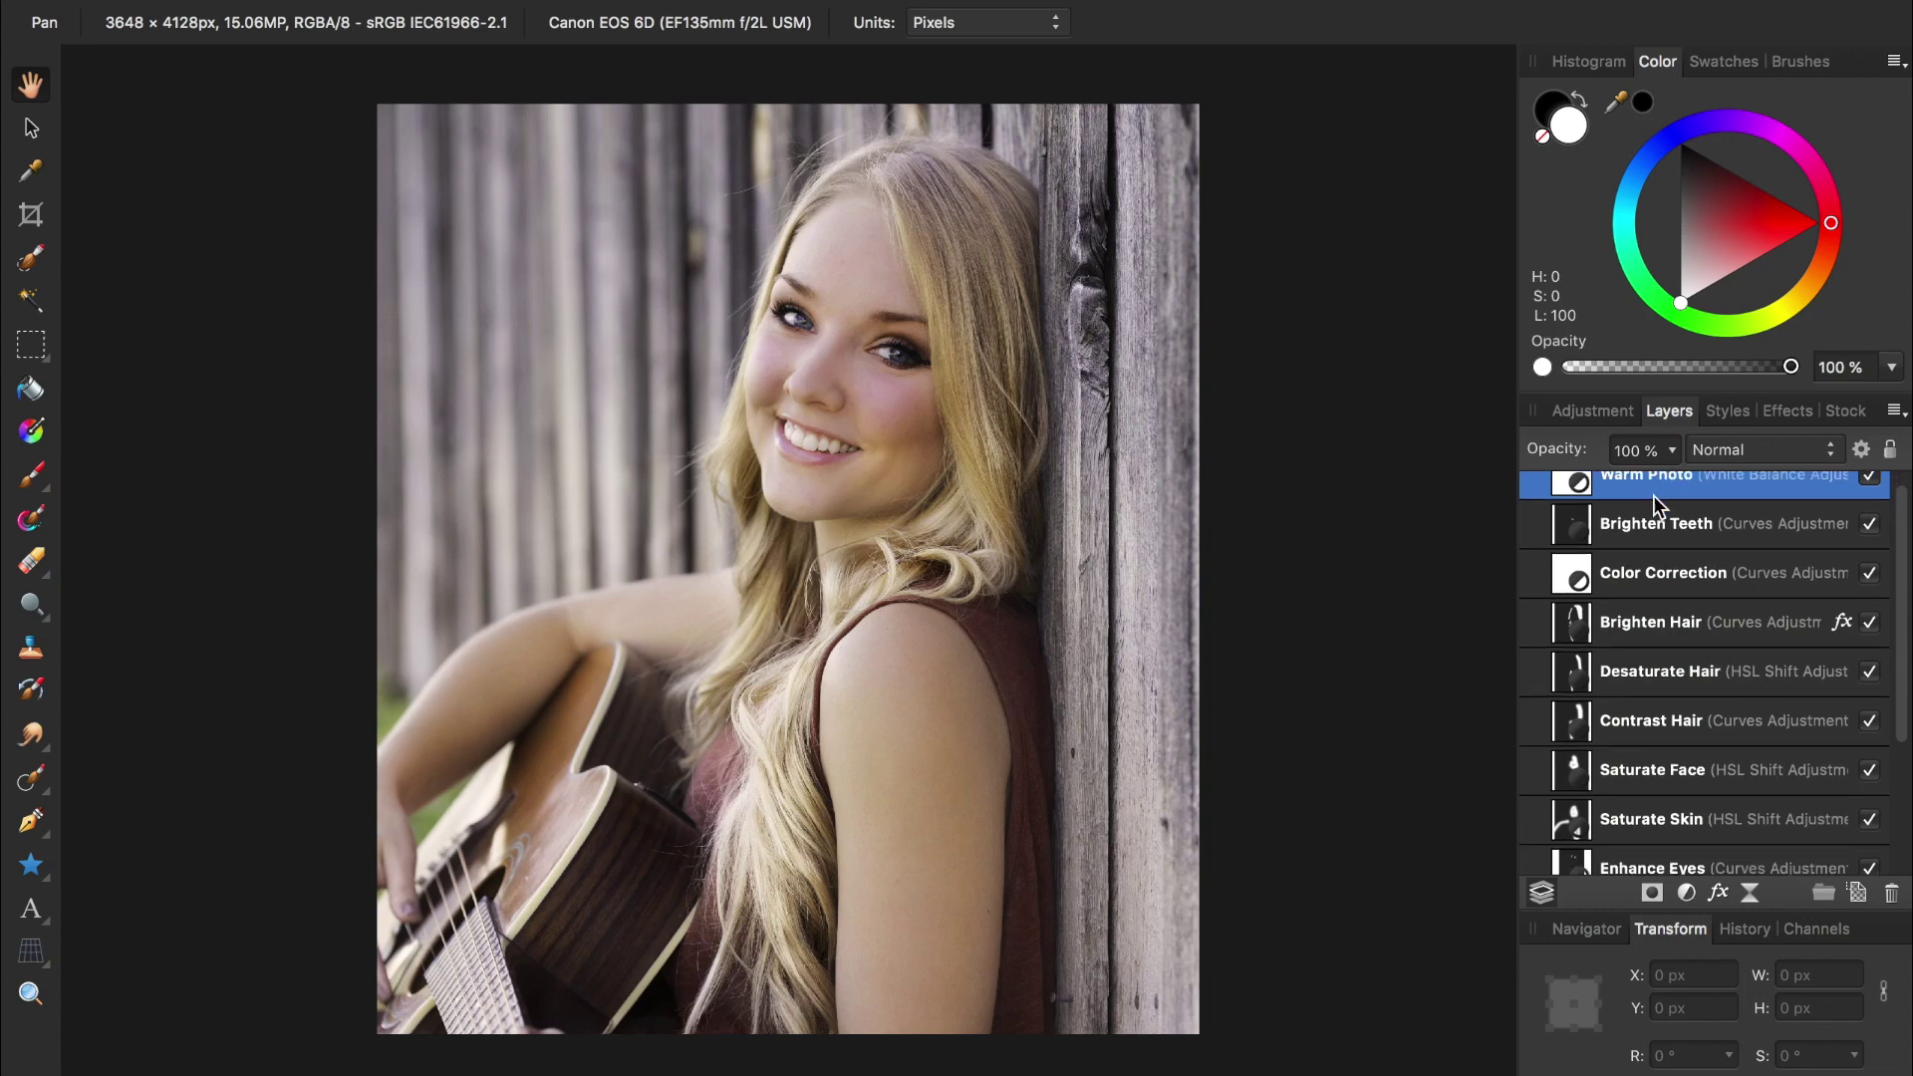
{"action": "left_click", "coordinate": [1653, 793]}
{"action": "left_click", "coordinate": [1649, 762], "text": "super"}
{"action": "left_click", "coordinate": [1648, 710], "text": "super"}
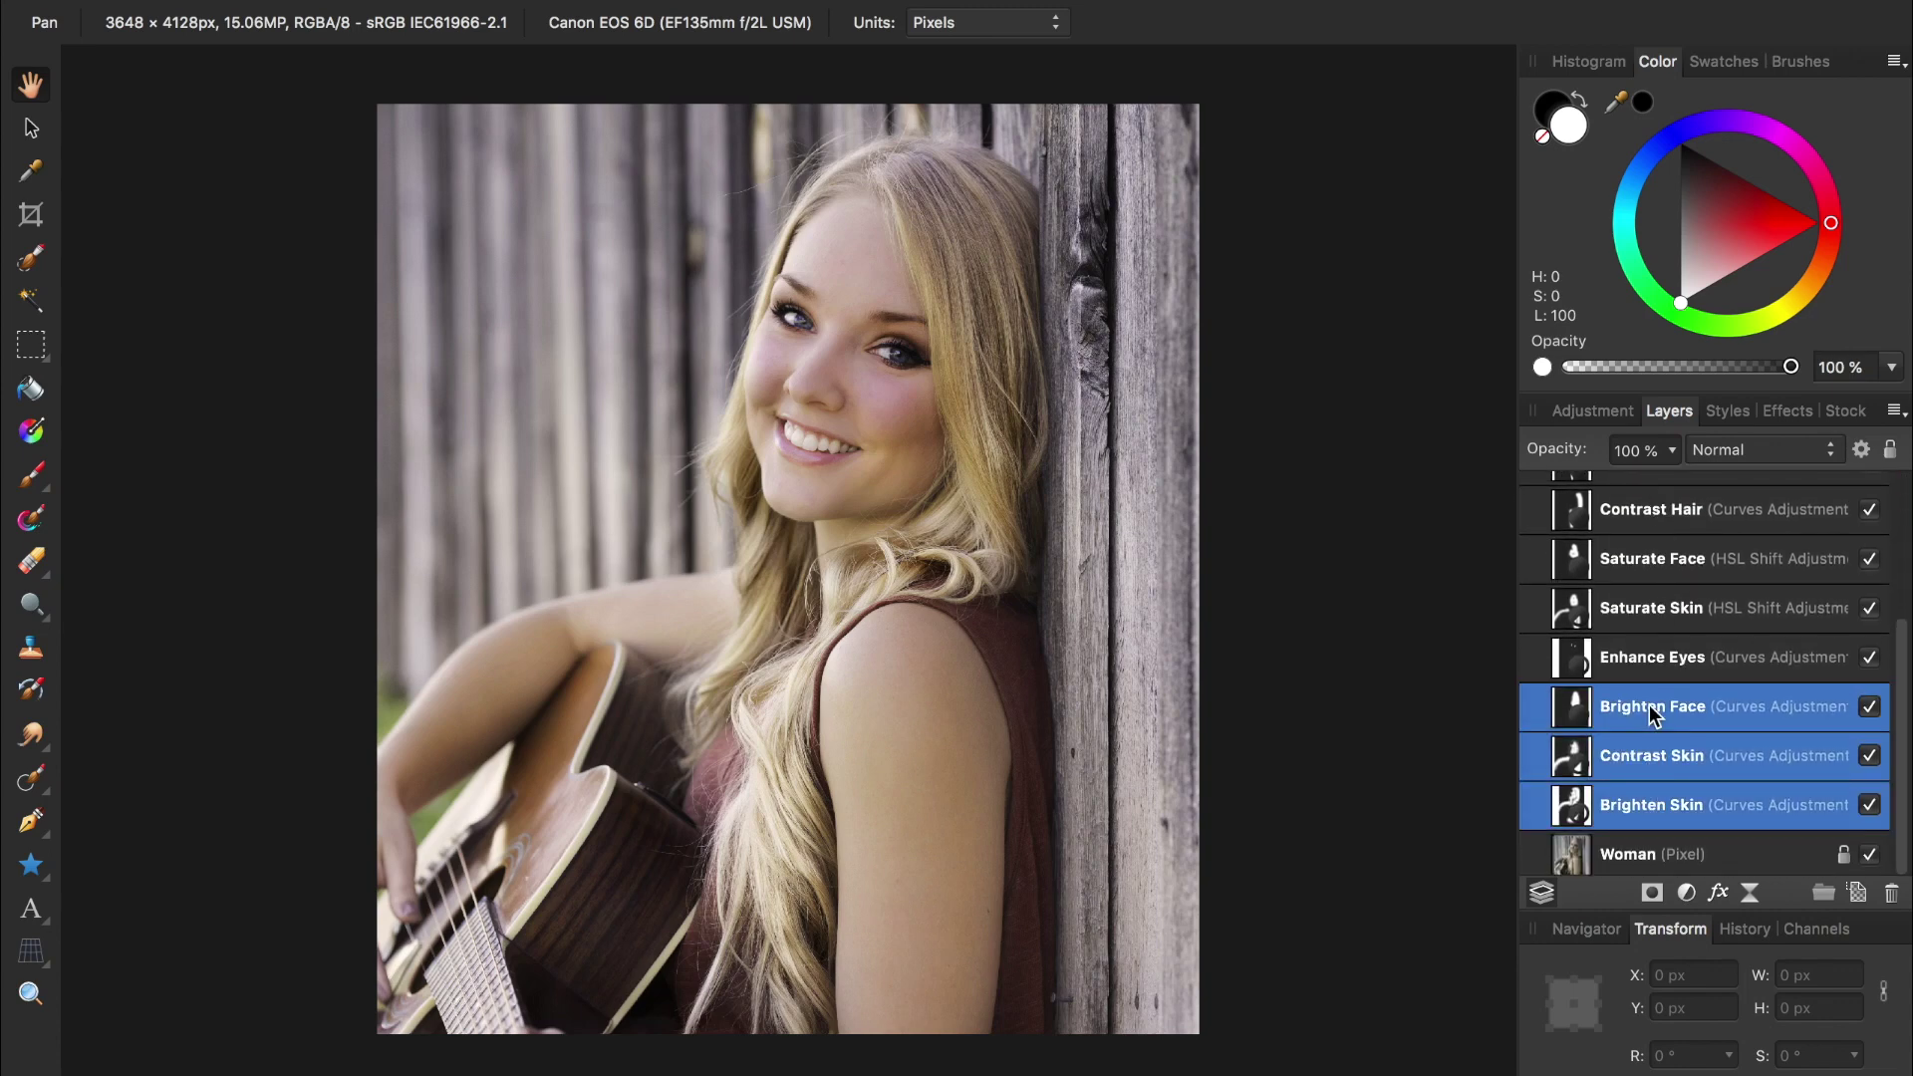
{"action": "left_click", "coordinate": [1649, 616], "text": "super"}
{"action": "left_click", "coordinate": [1647, 564], "text": "super"}
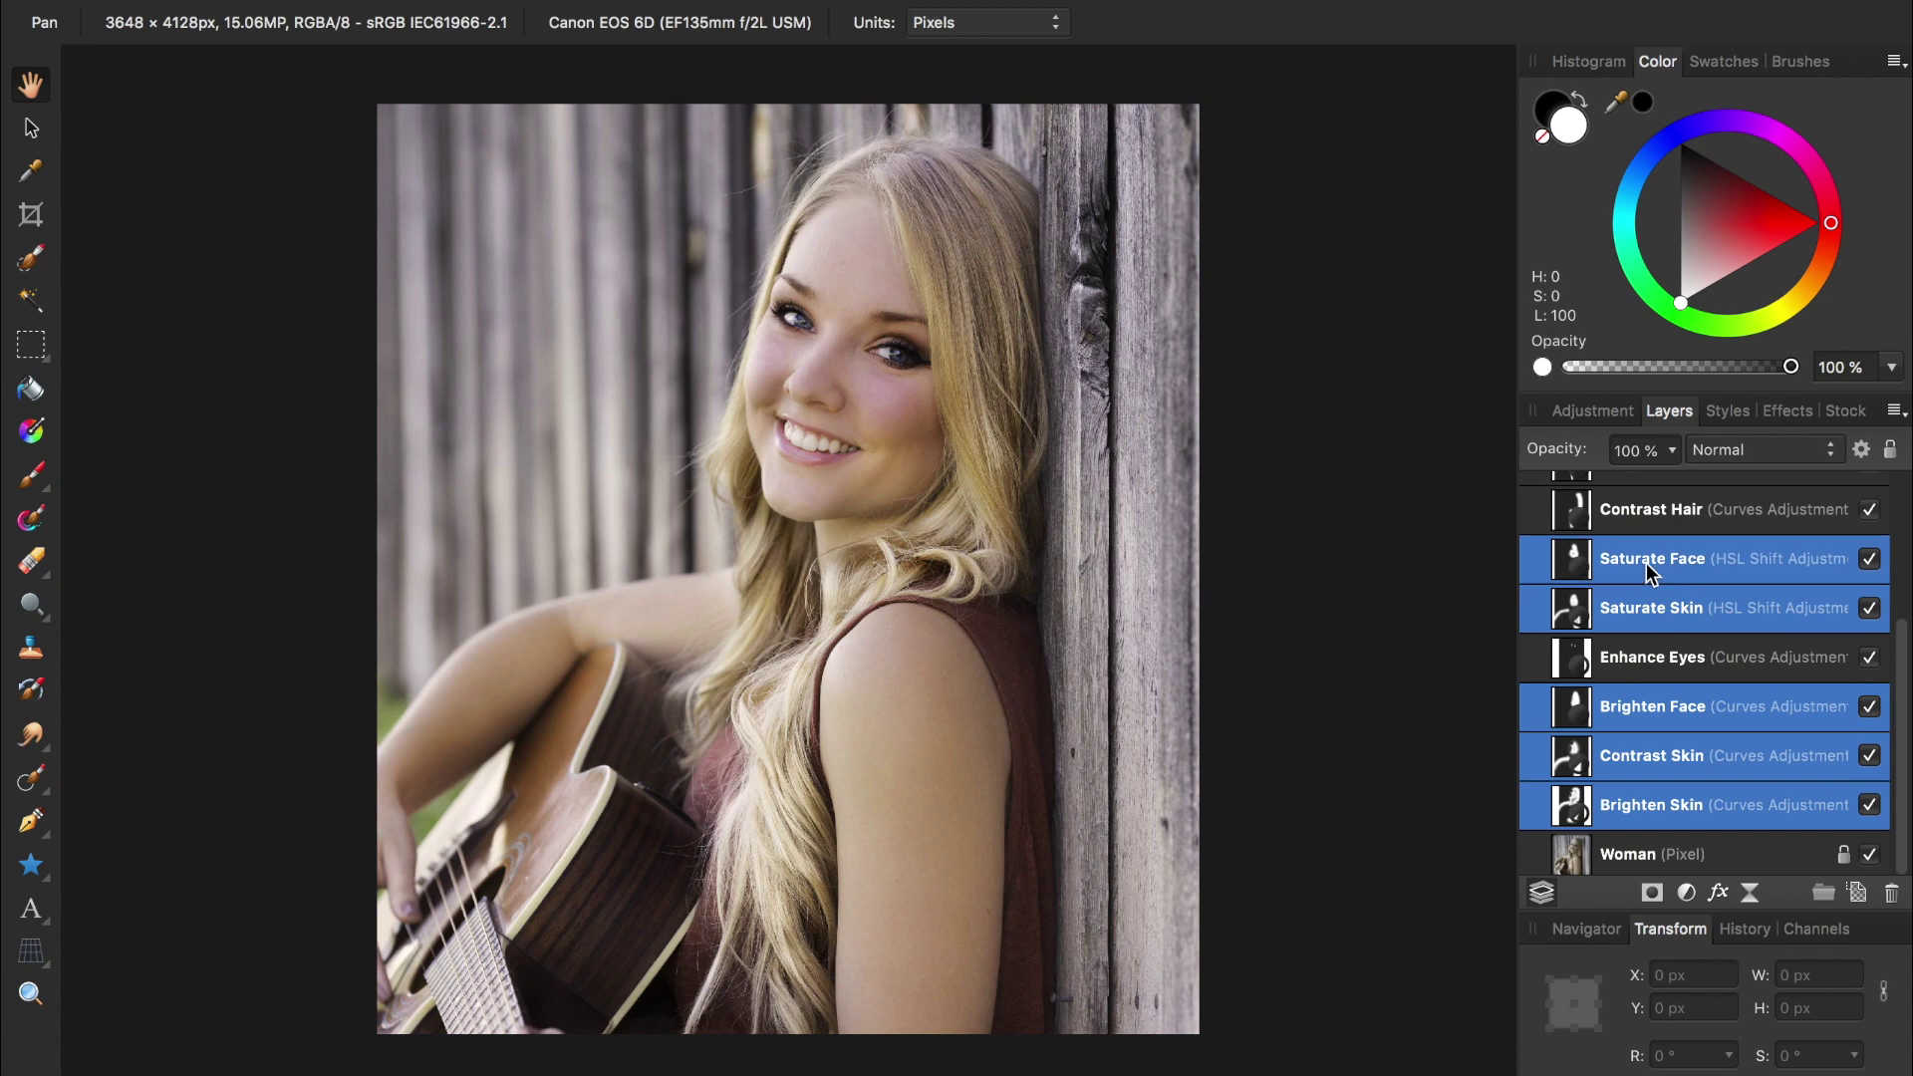
{"action": "key", "text": "super+g"}
Step: Name the new group 'Skin Adjustments'
{"action": "double_click", "coordinate": [1625, 805]}
{"action": "type", "text": "Skin Adjustments"}
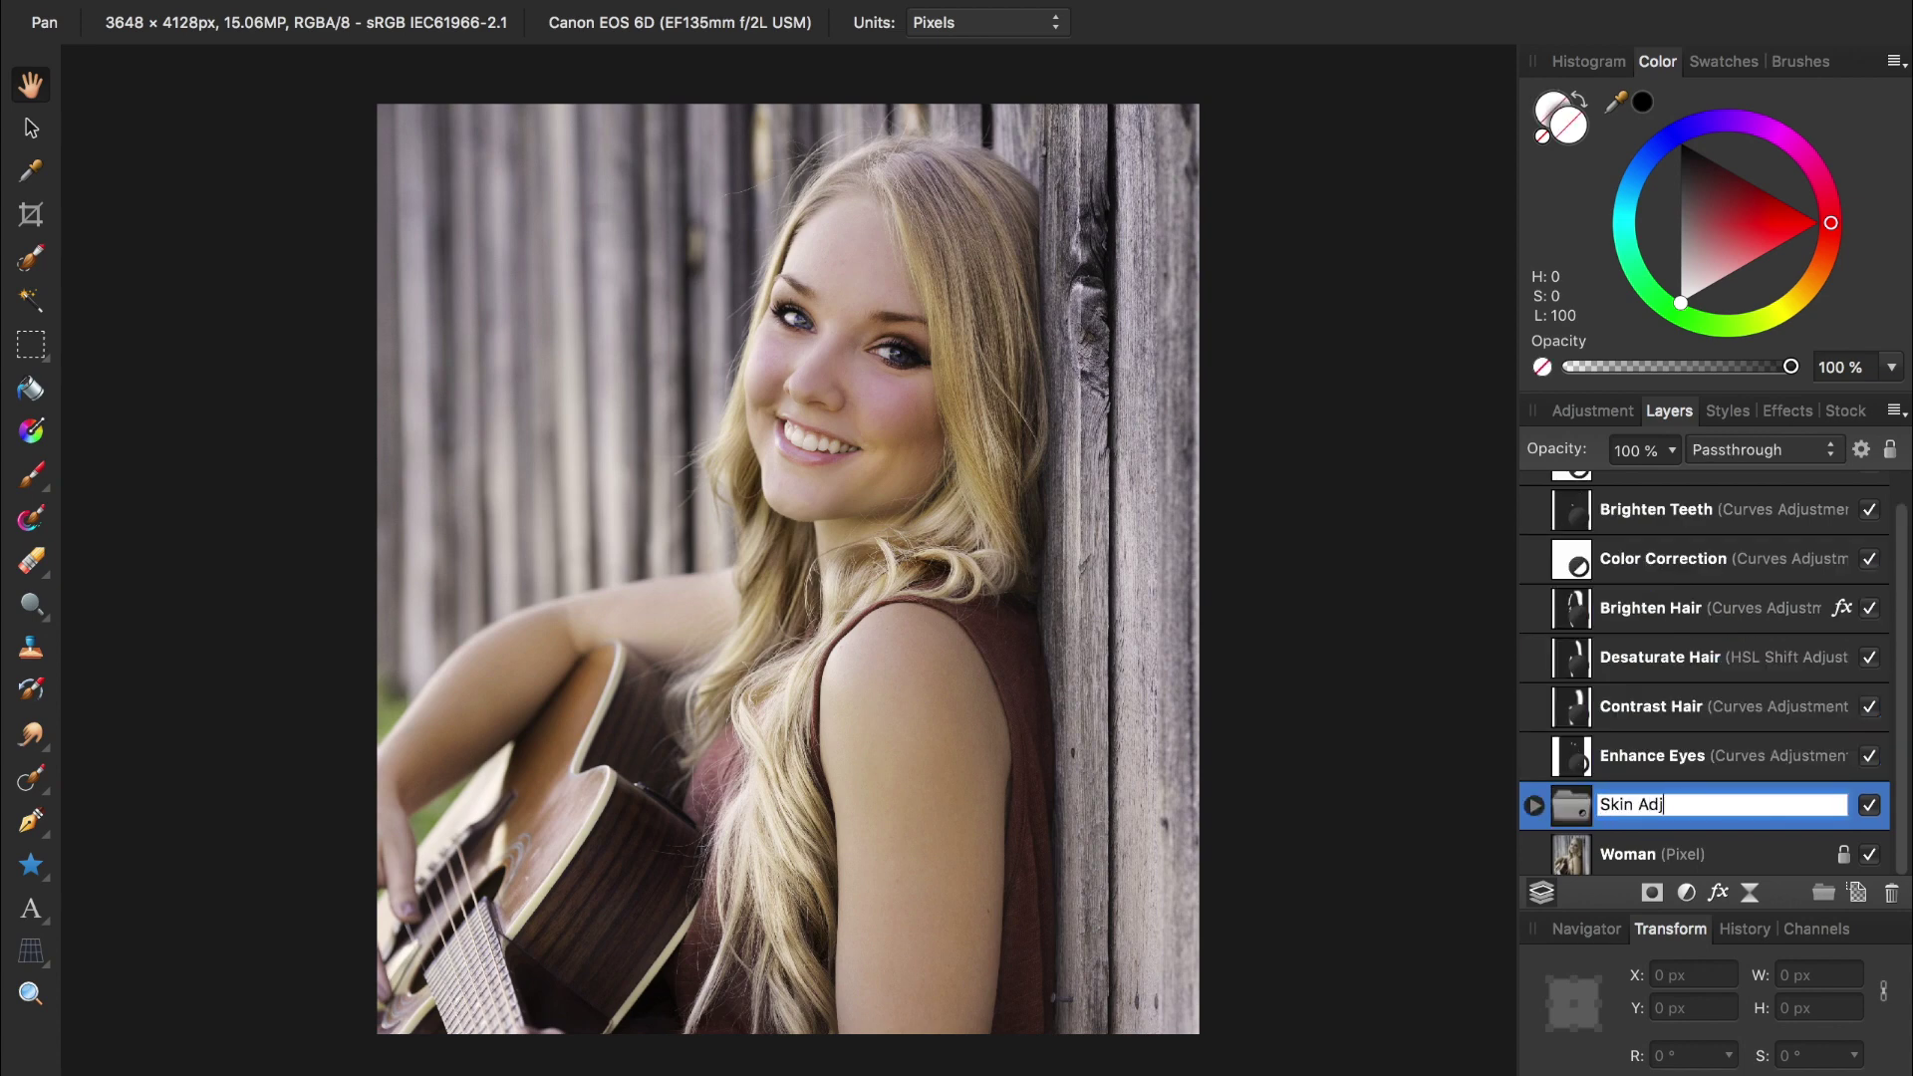
{"action": "key", "text": "Return"}
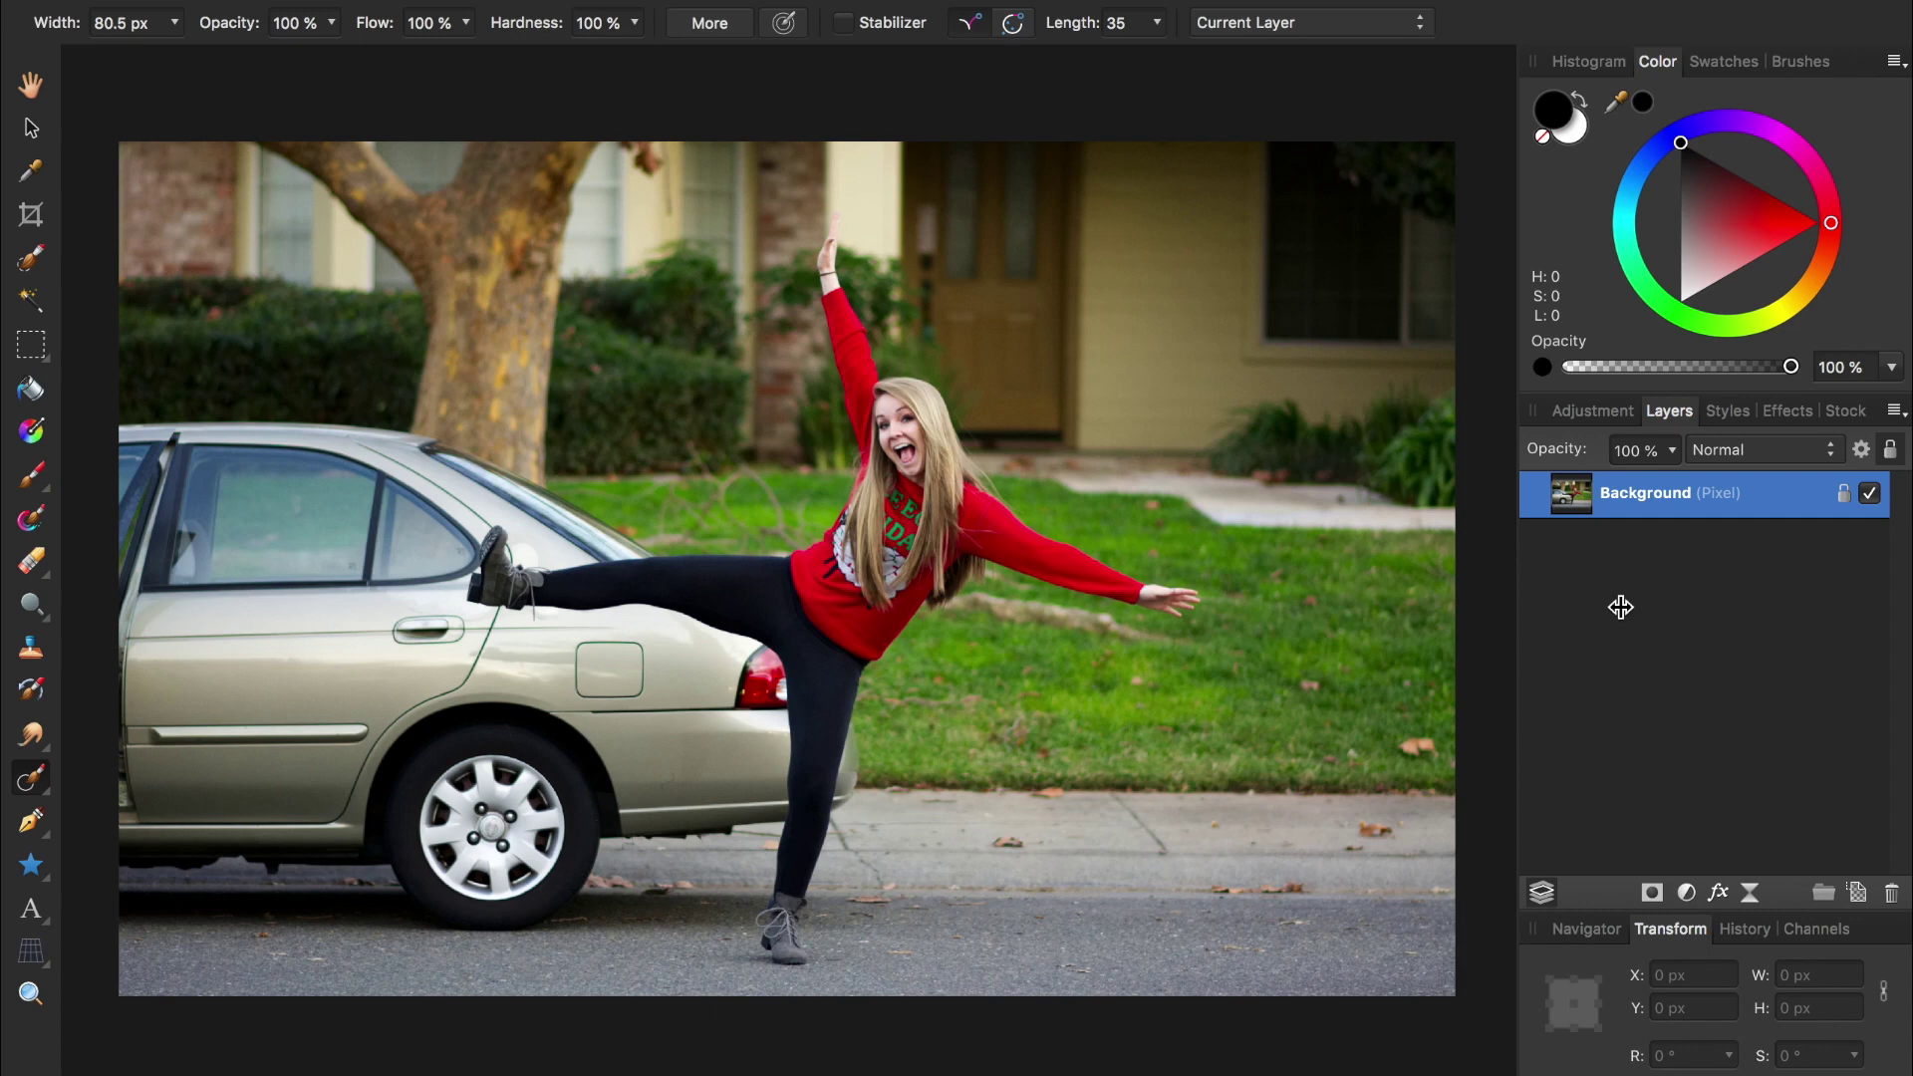
Step: Add an empty pixel layer above Background and try inpainting the sidewalk leaf on it
{"action": "left_click_drag", "start_coordinate": [1620, 607], "coordinate": [1857, 909]}
{"action": "left_click", "coordinate": [1859, 897]}
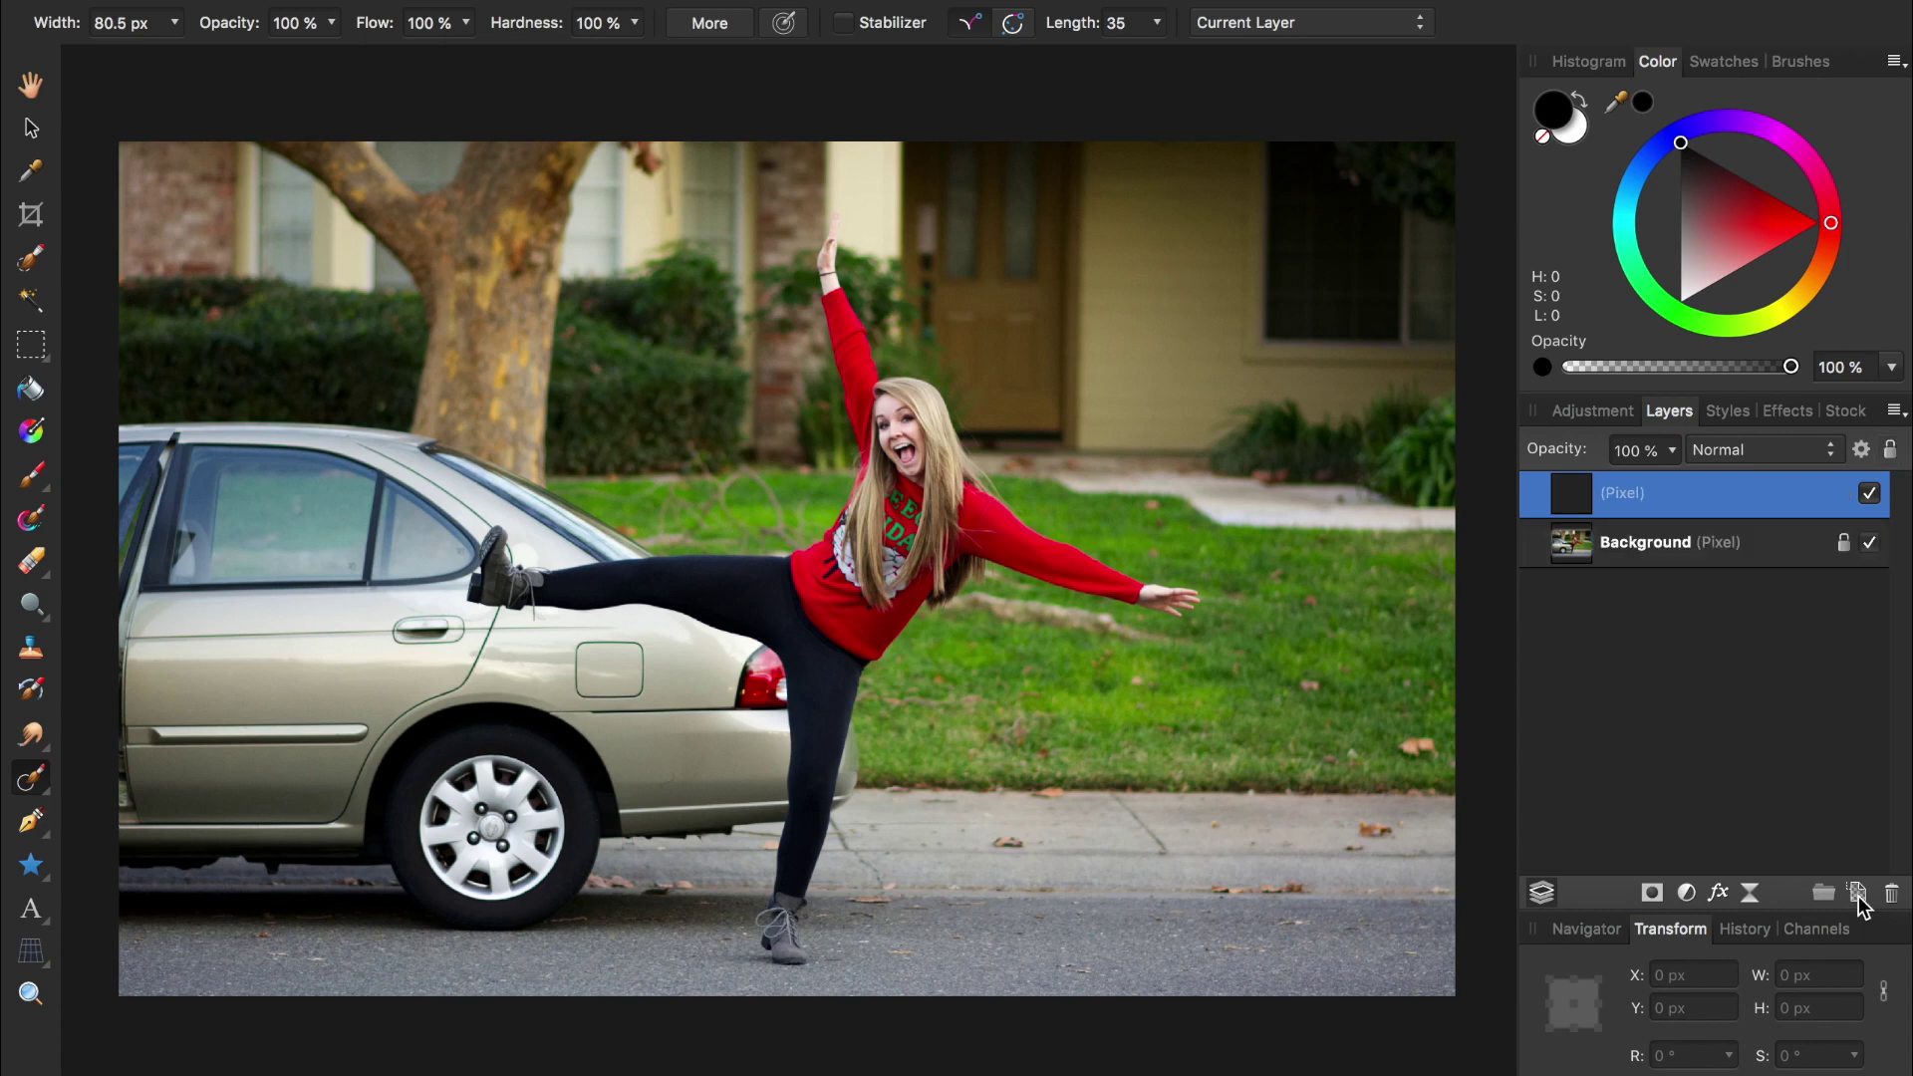
{"action": "scroll", "coordinate": [997, 809], "scroll_direction": "up", "scroll_amount": 10}
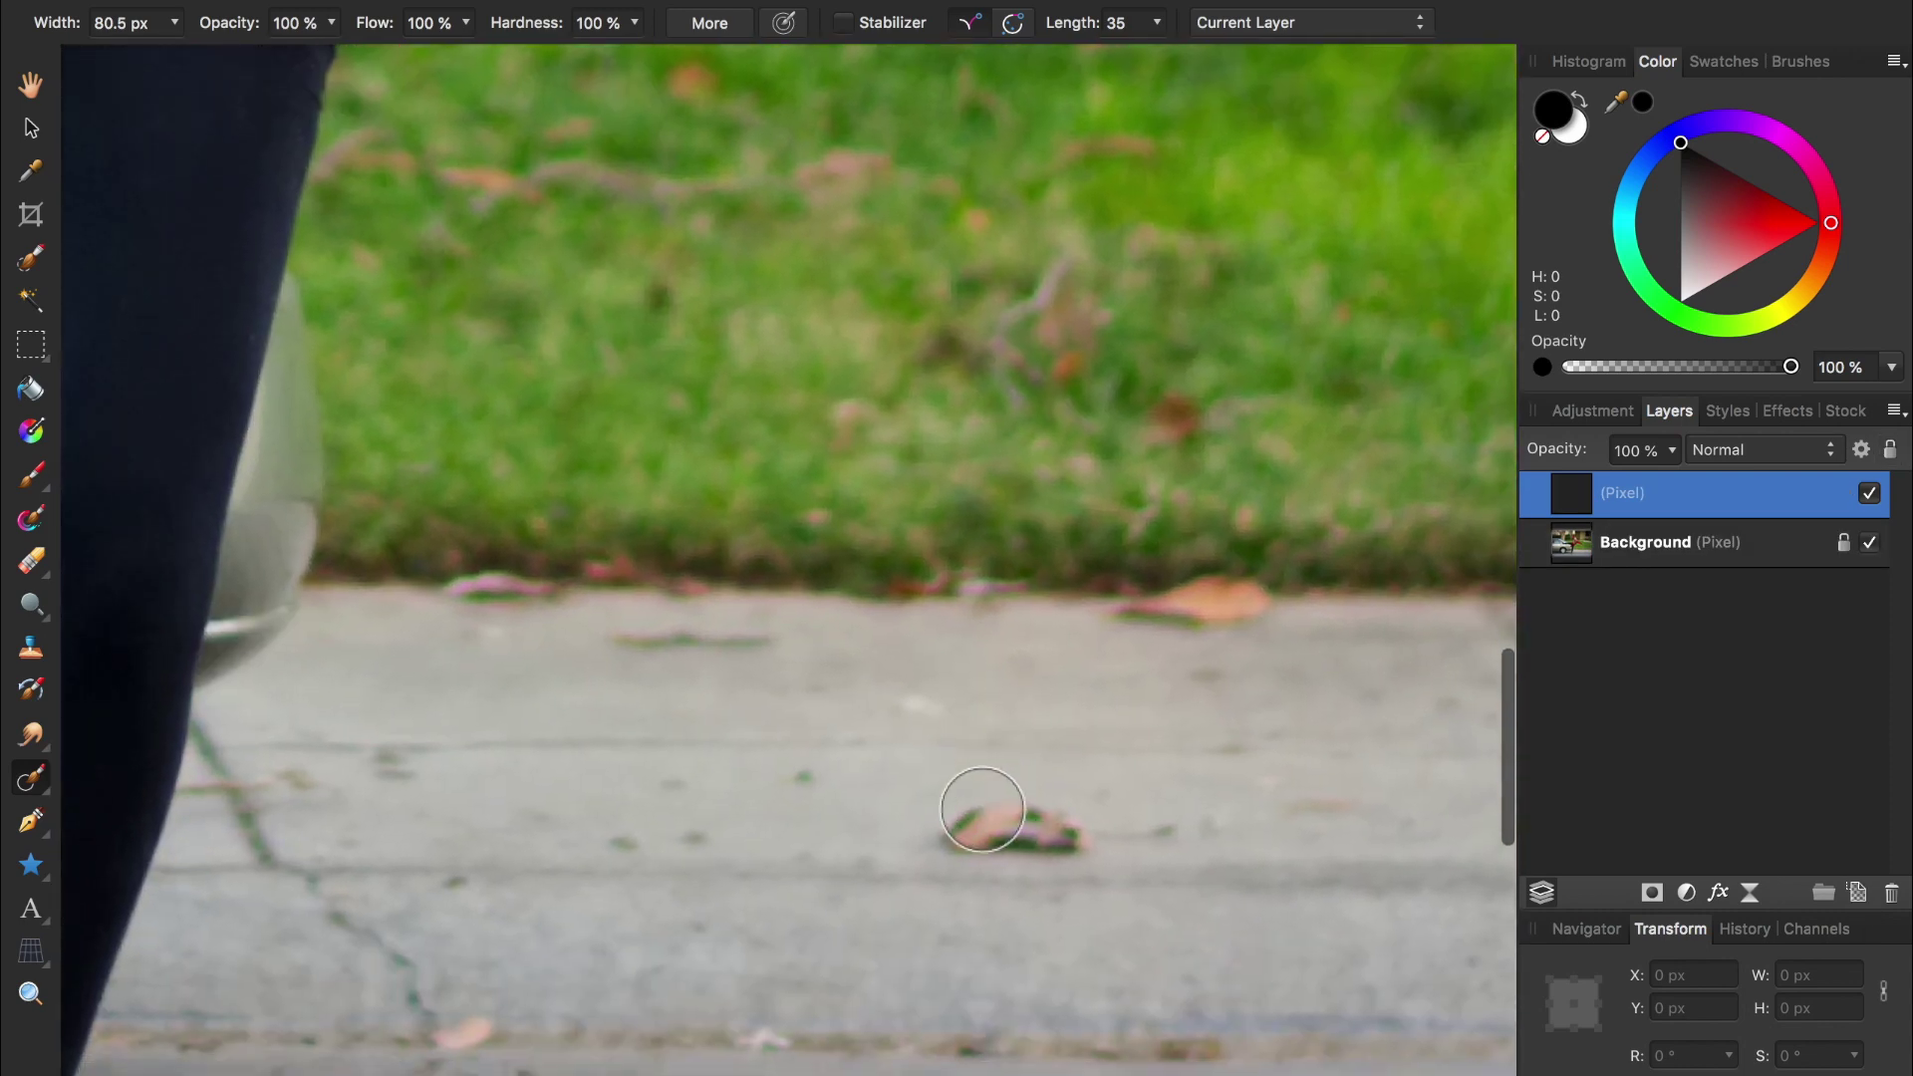
{"action": "left_click_drag", "start_coordinate": [983, 809], "coordinate": [1215, 819]}
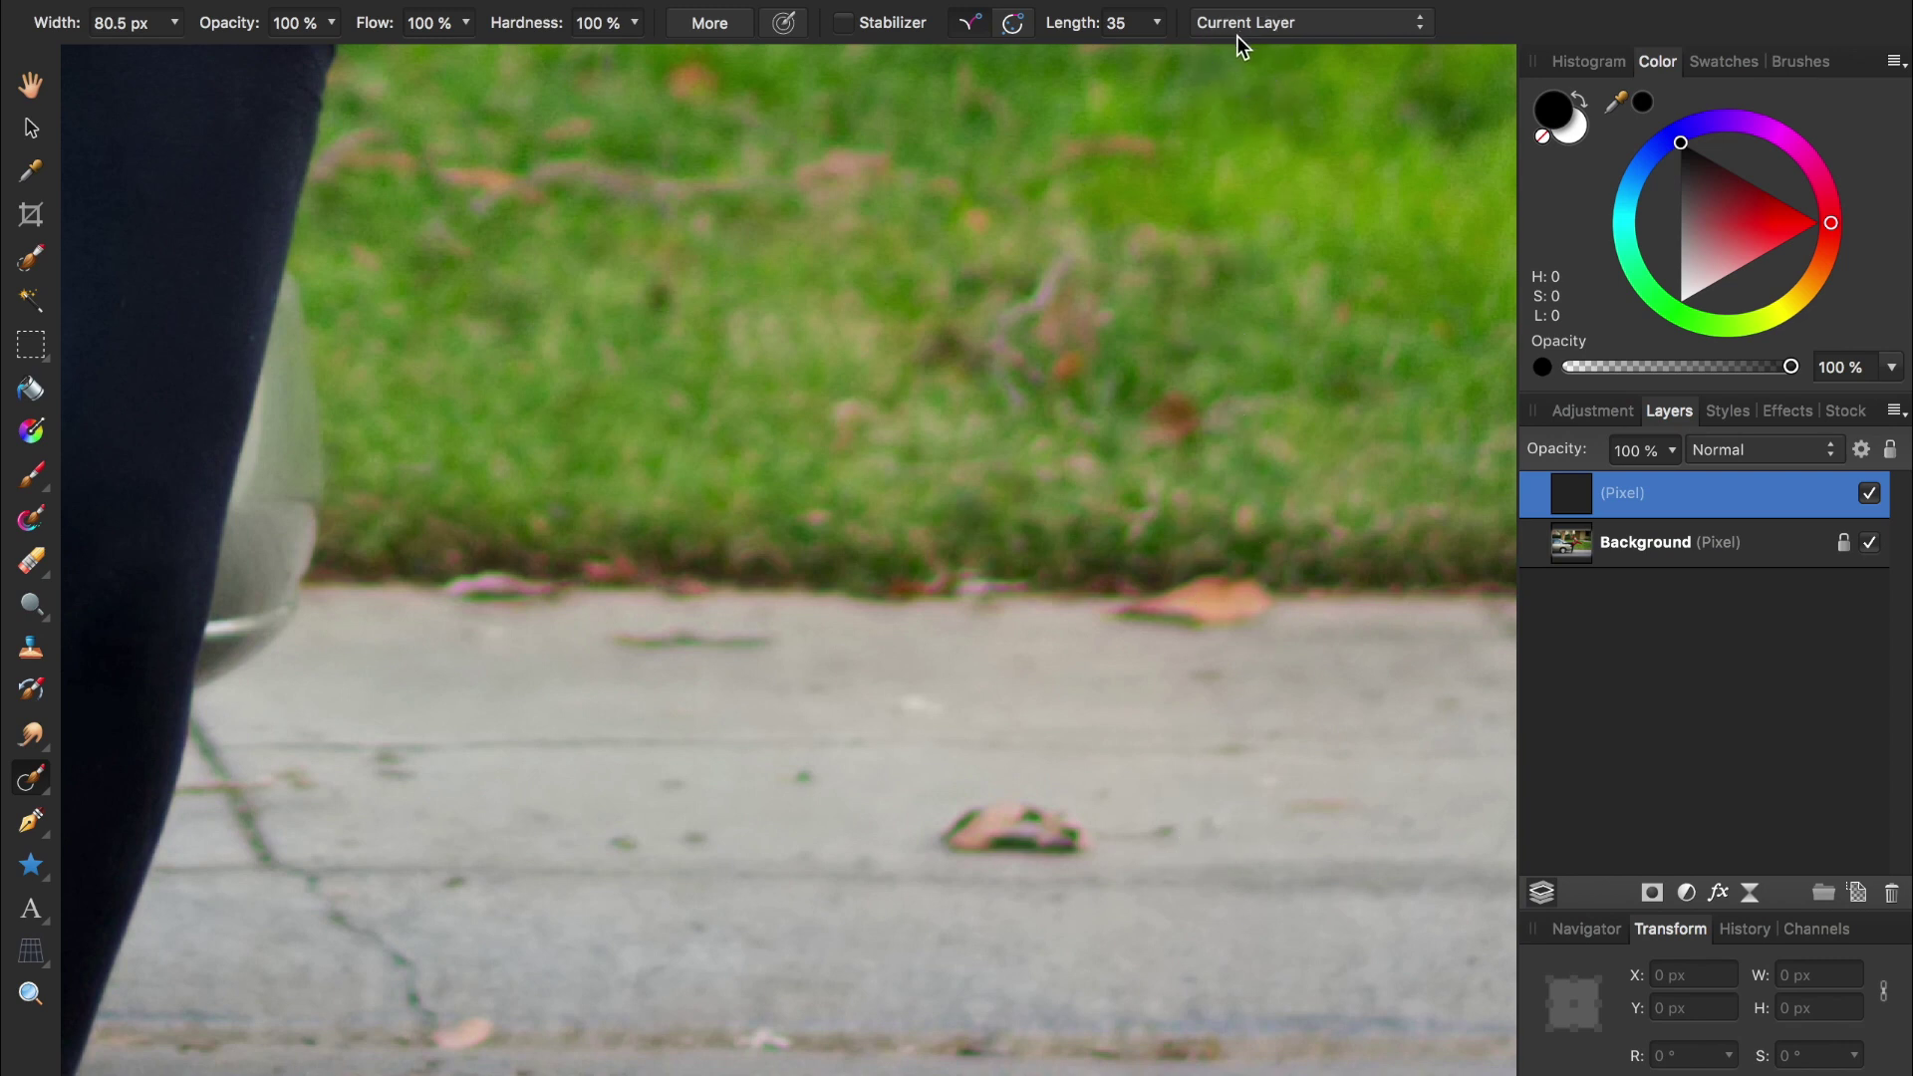
Step: Set the Inpainting Brush to sample Current Layer & Below and inpaint away the leaf
{"action": "left_click", "coordinate": [1294, 33]}
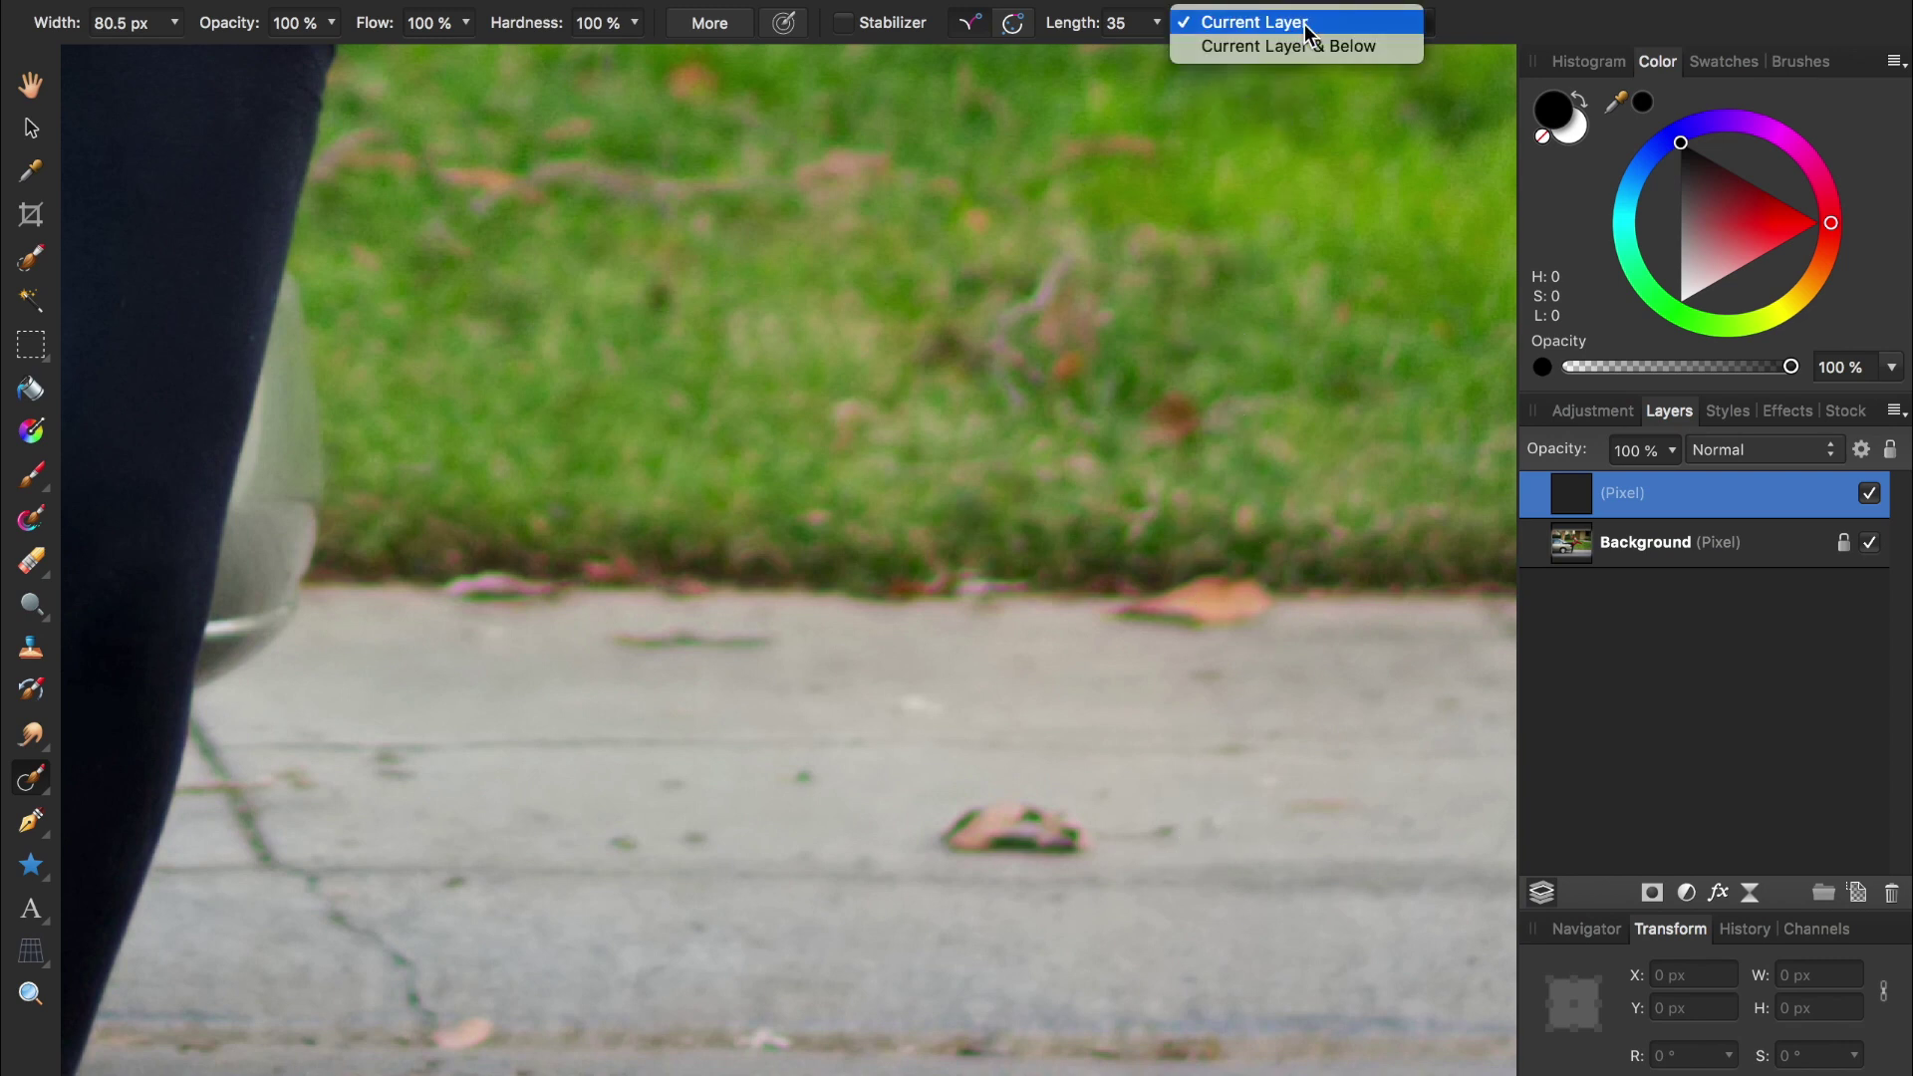
{"action": "left_click", "coordinate": [1307, 50]}
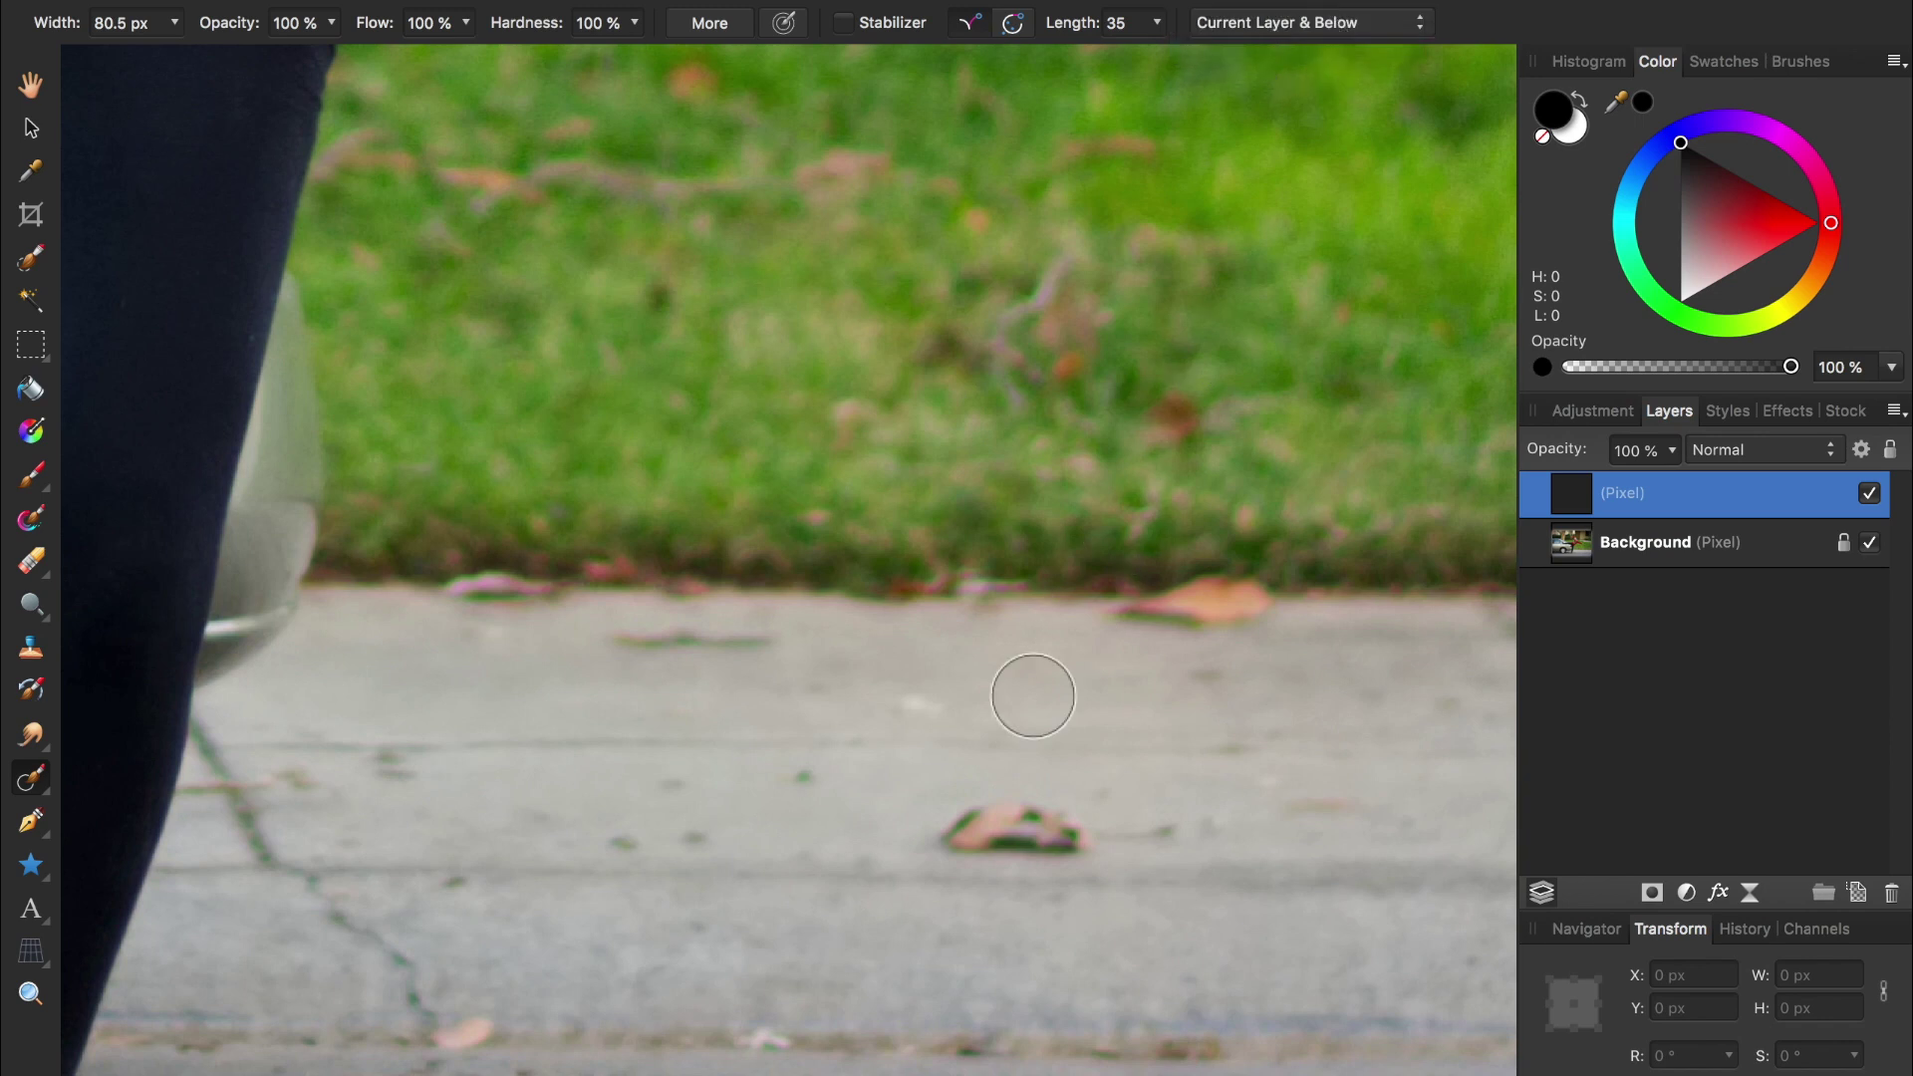
{"action": "left_click_drag", "start_coordinate": [960, 821], "coordinate": [1219, 821]}
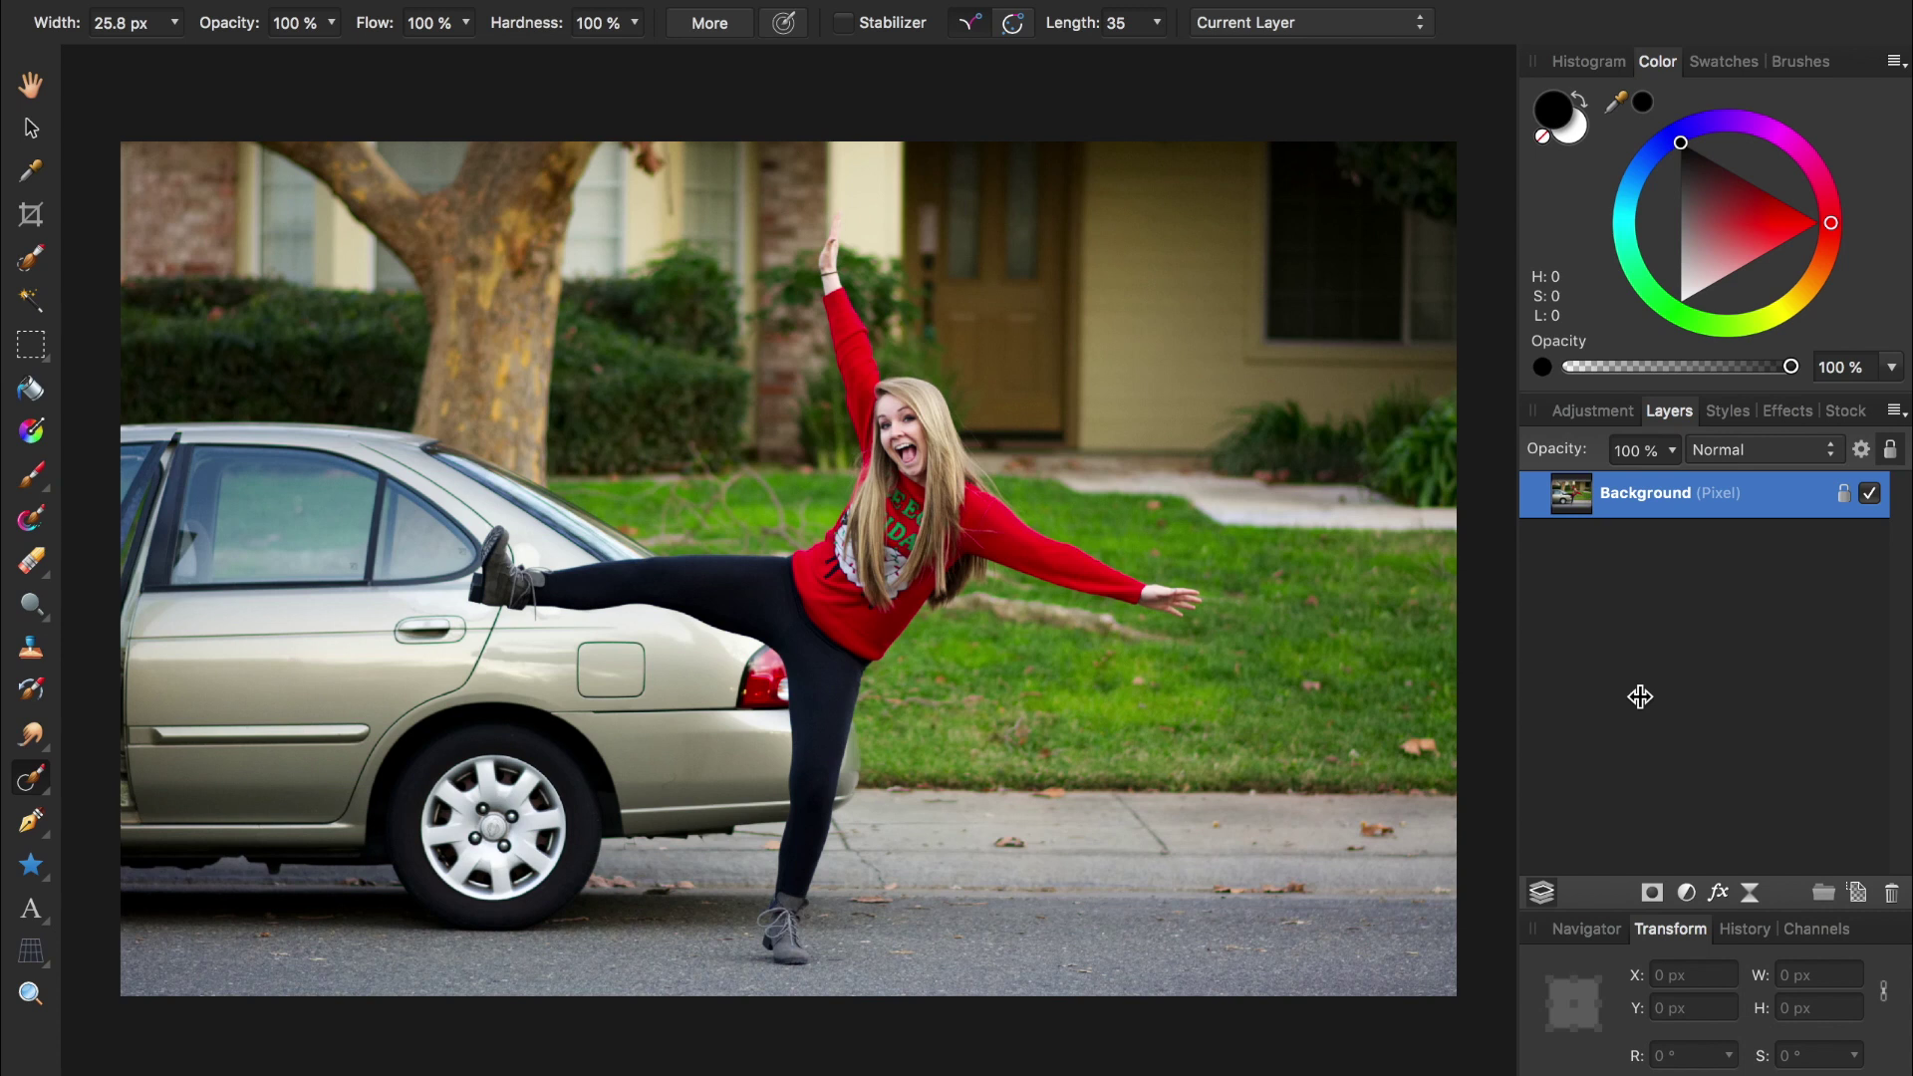
Step: Add a Black & White adjustment with a lowered Red slider, plus an empty pixel layer above it
{"action": "left_click", "coordinate": [1686, 892]}
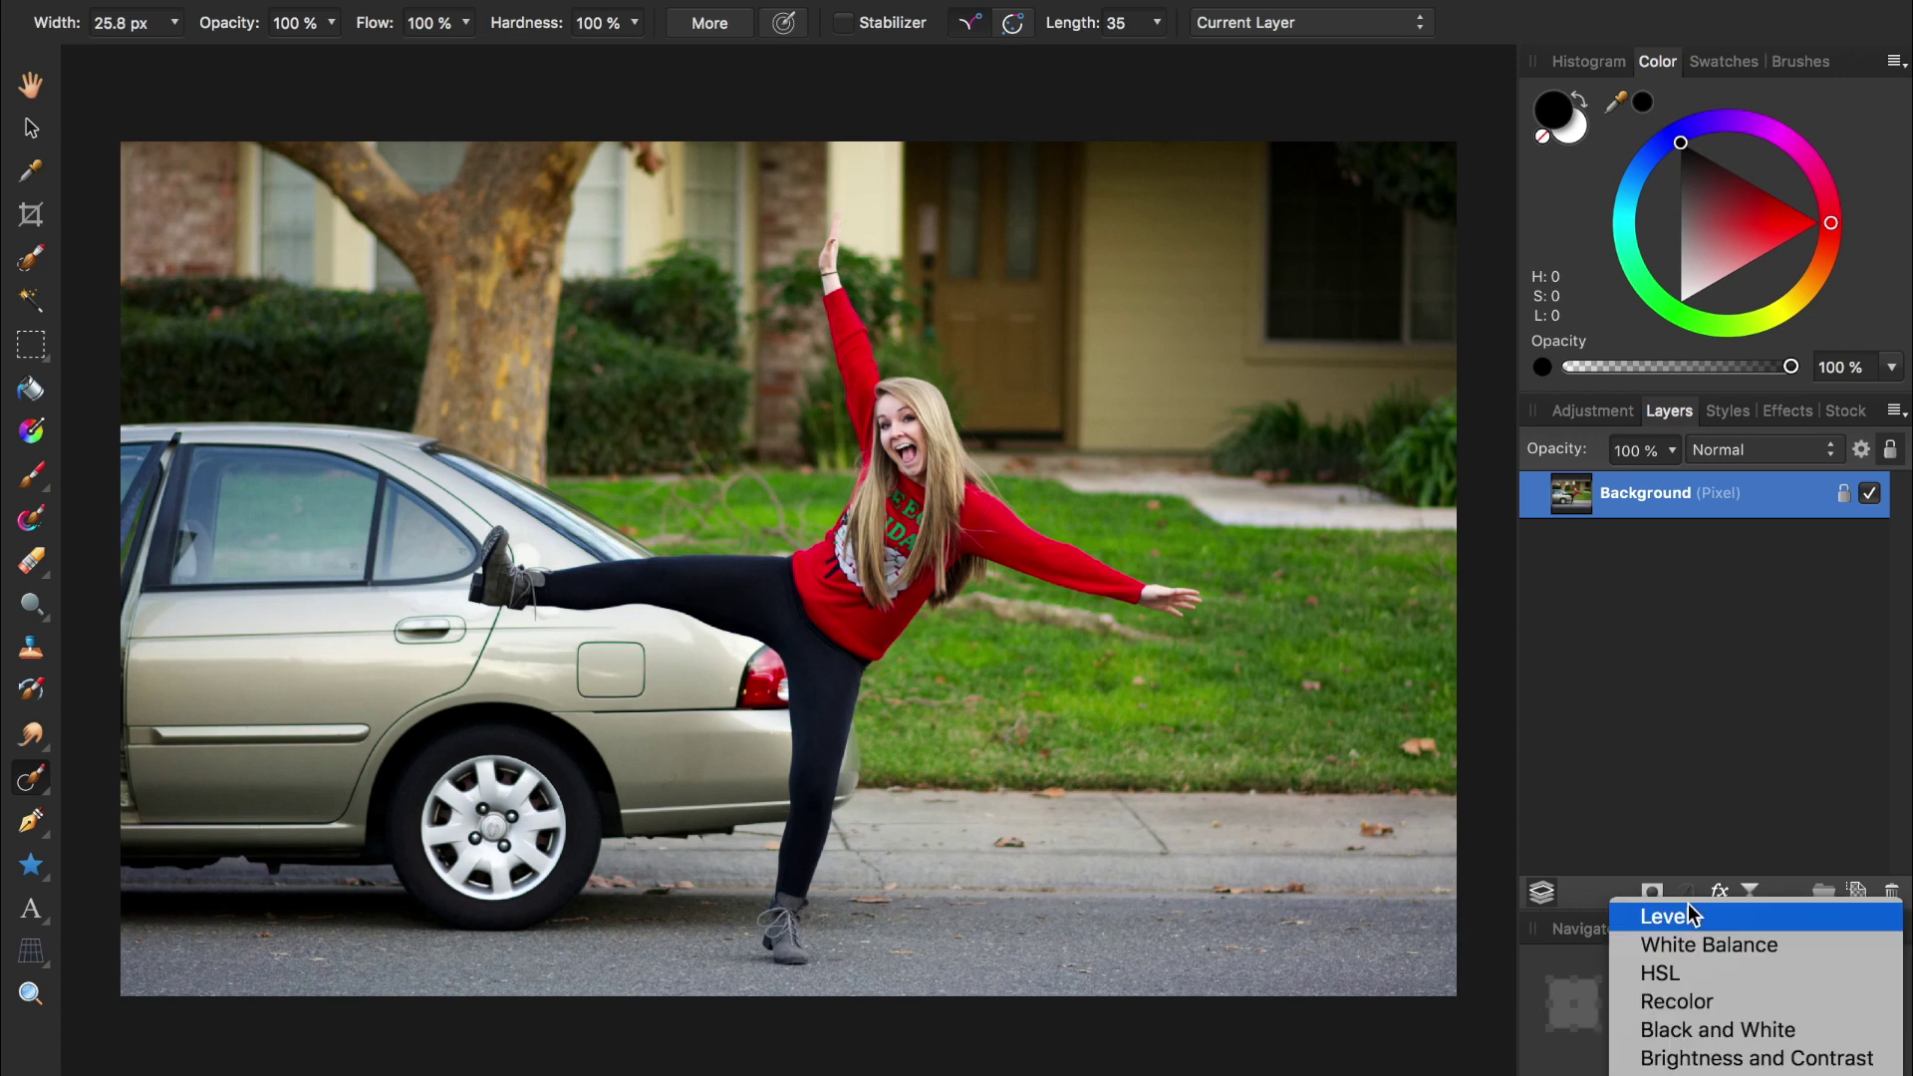
{"action": "left_click", "coordinate": [1694, 1034]}
{"action": "left_click_drag", "start_coordinate": [1186, 634], "coordinate": [1122, 635]}
{"action": "left_click", "coordinate": [931, 526]}
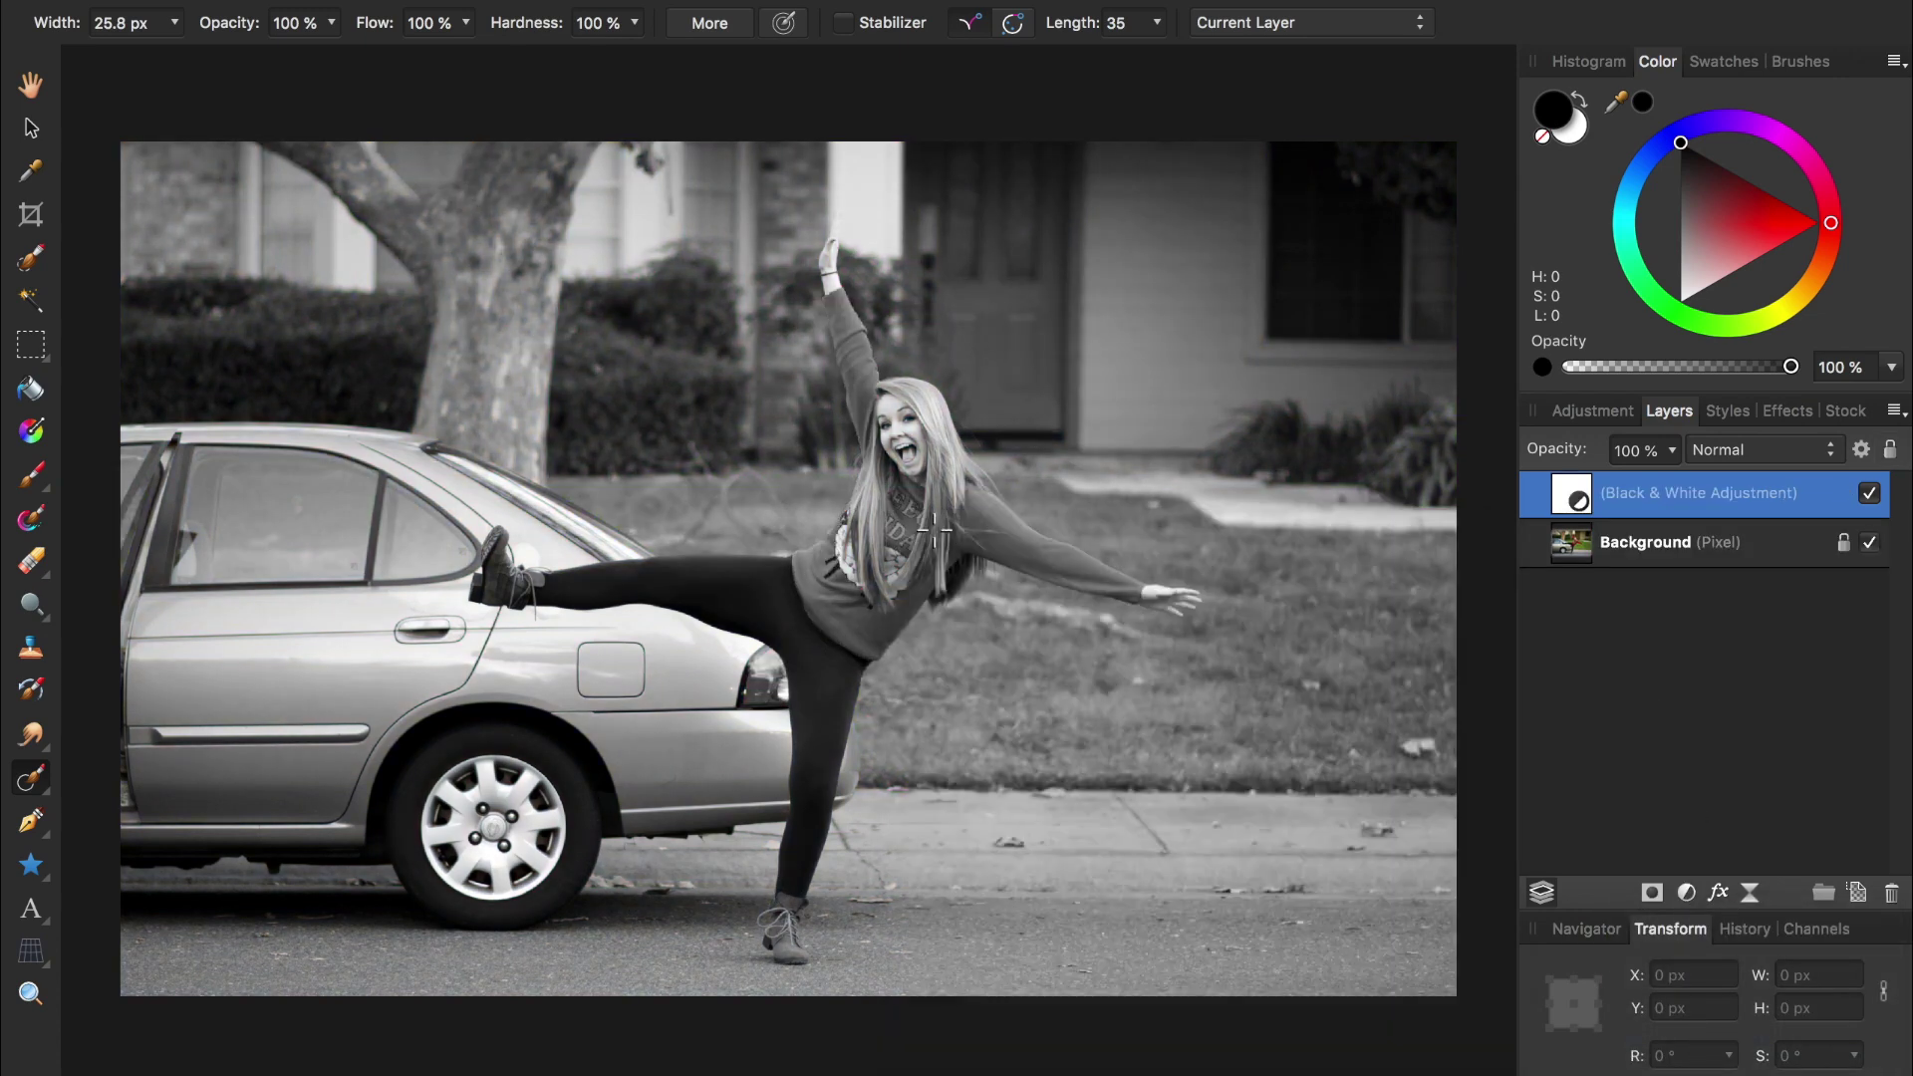
{"action": "left_click", "coordinate": [1857, 892]}
{"action": "left_click", "coordinate": [1296, 22]}
Step: Sample Current Layer & Below and inpaint away the leaves on the grass and pavement
{"action": "left_click", "coordinate": [1300, 45]}
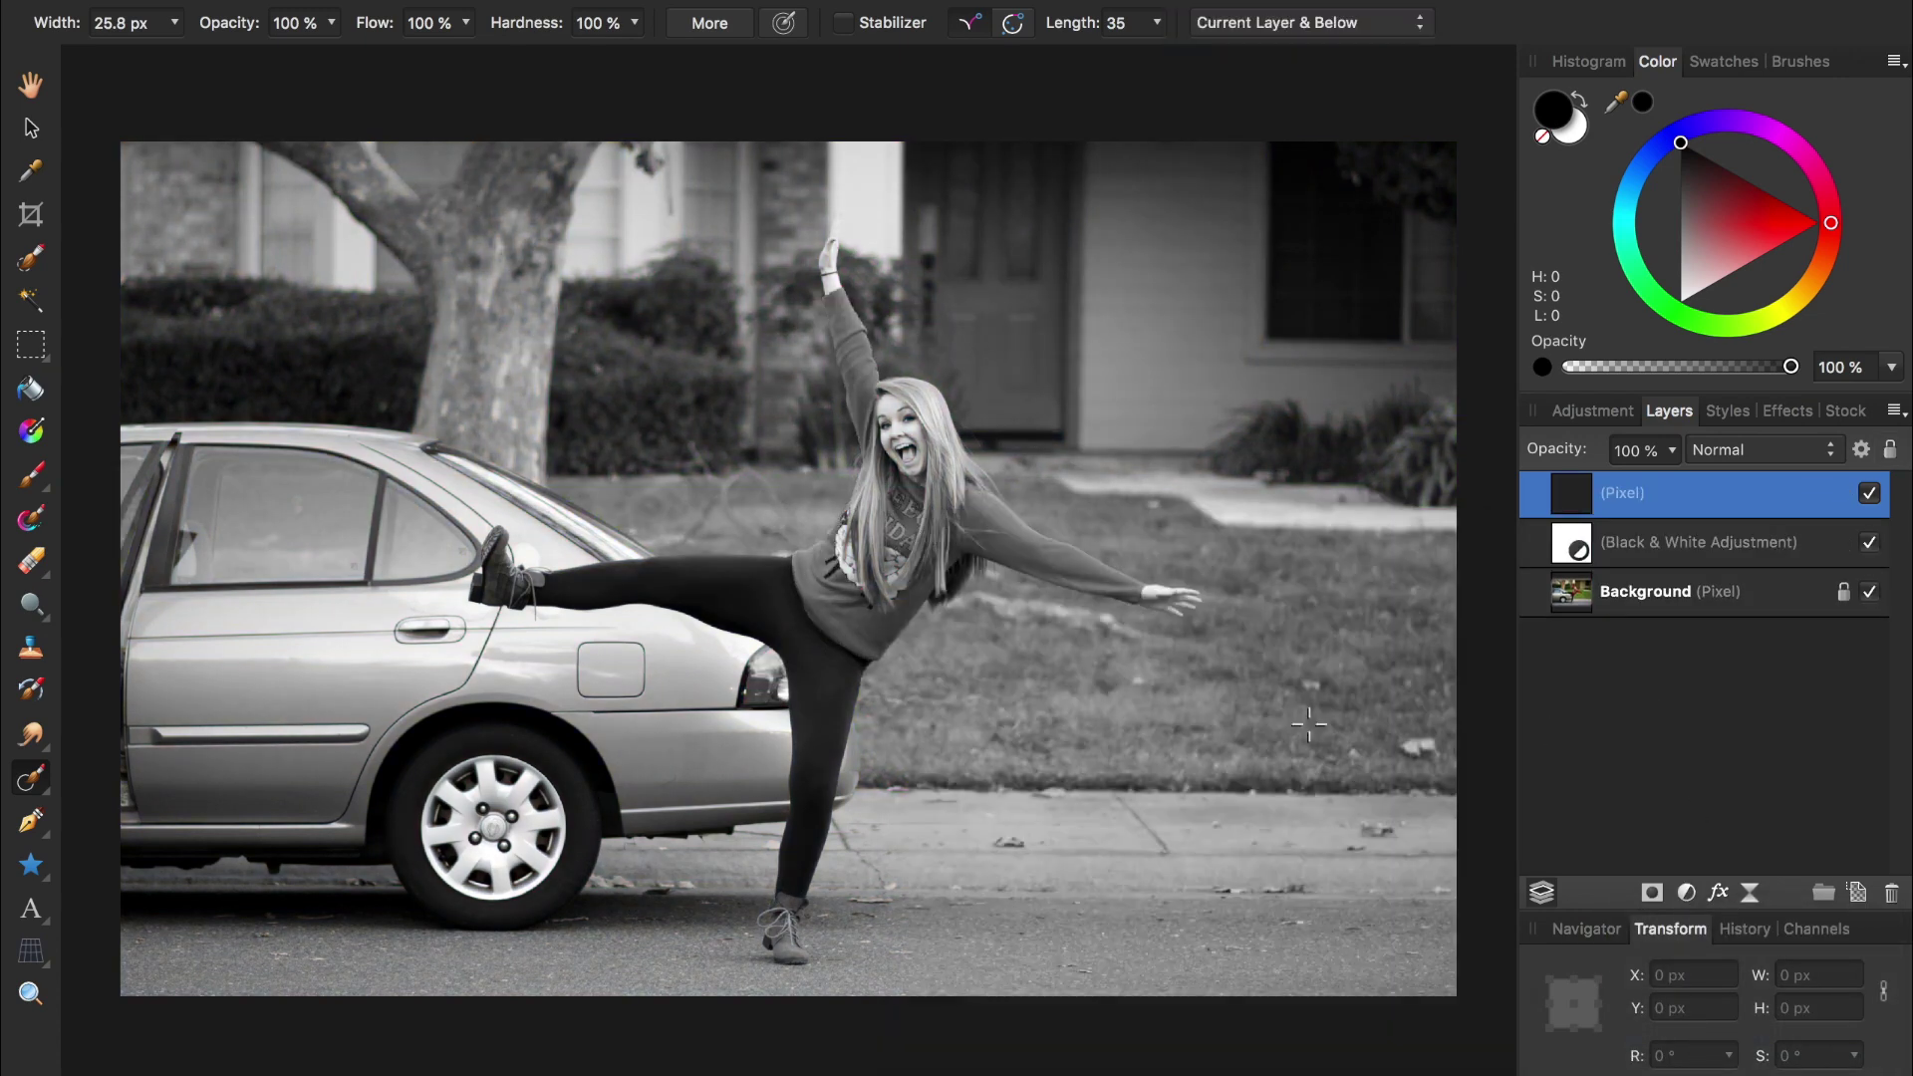
{"action": "scroll", "coordinate": [1425, 747], "scroll_direction": "up", "scroll_amount": 5}
{"action": "left_click_drag", "start_coordinate": [1286, 707], "coordinate": [1415, 748]}
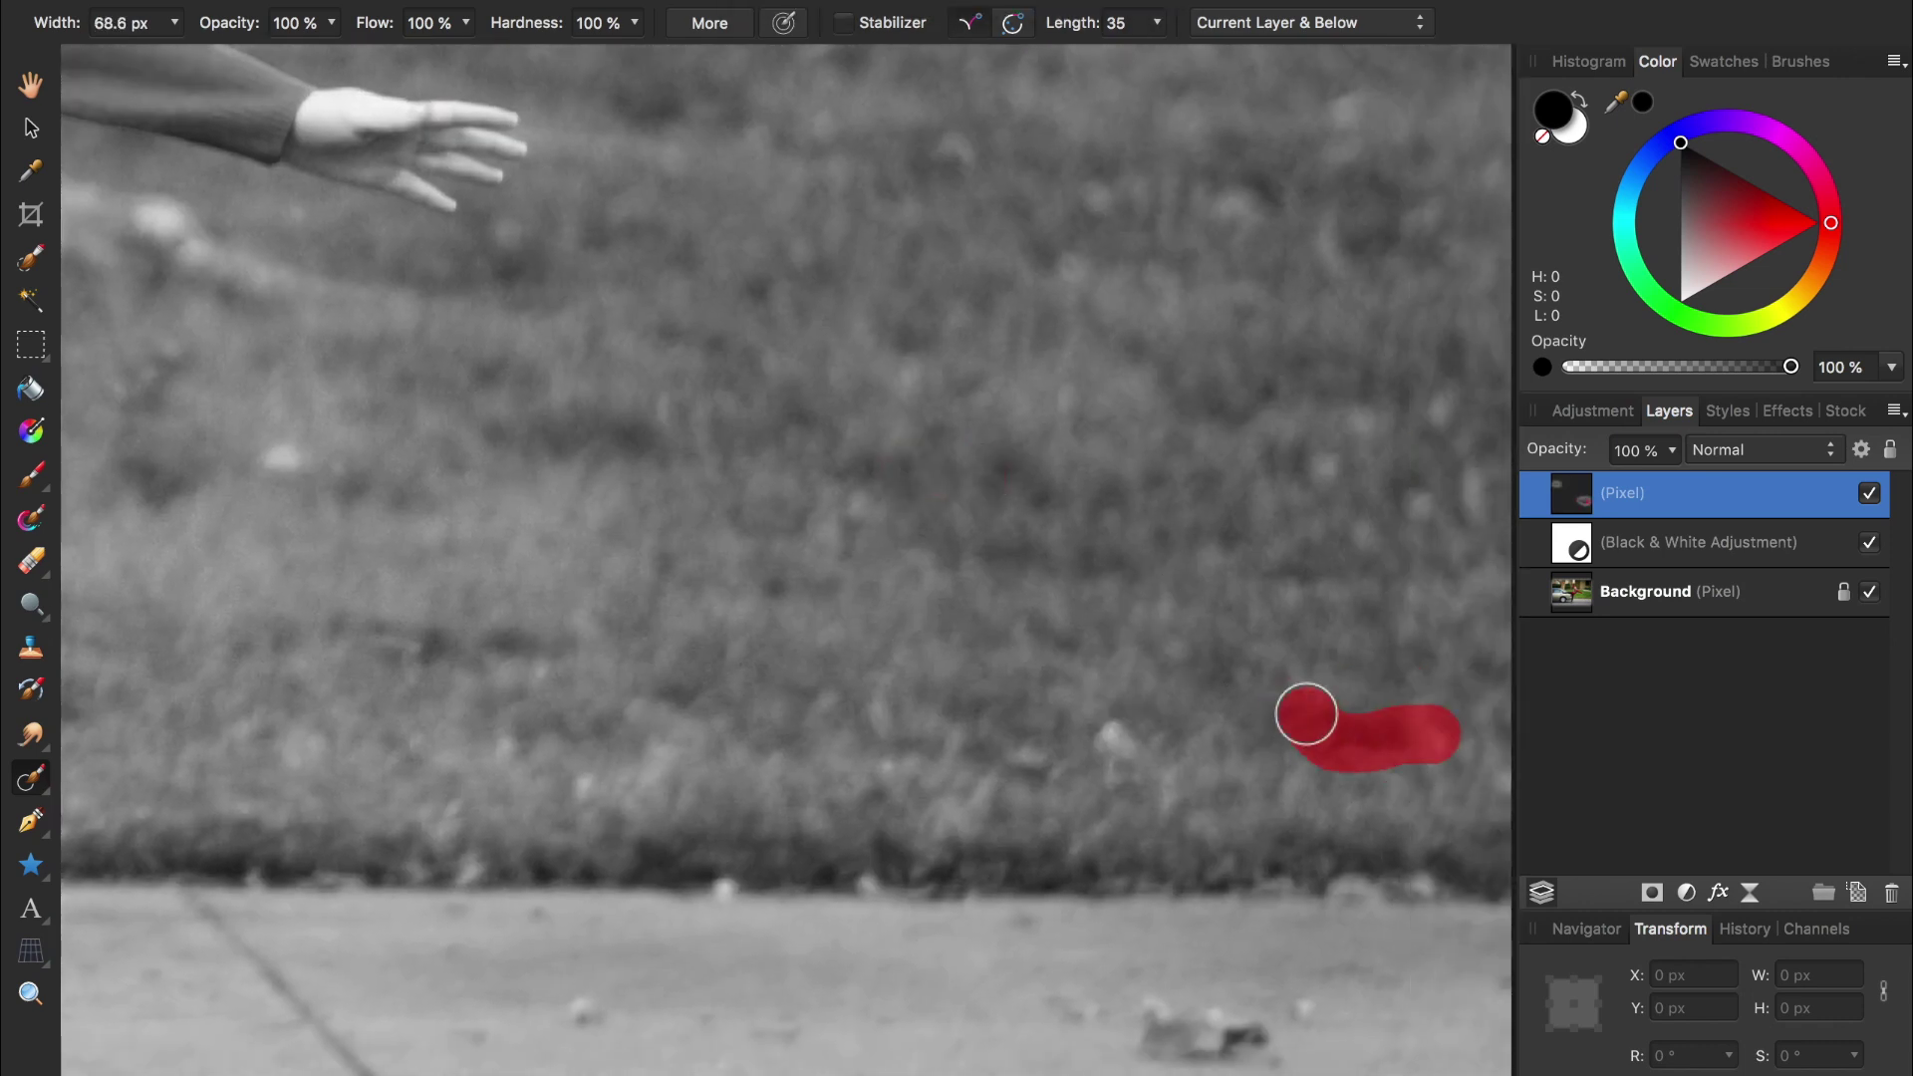
{"action": "left_click_drag", "start_coordinate": [1132, 1026], "coordinate": [1324, 1007]}
{"action": "left_click_drag", "start_coordinate": [1206, 1051], "coordinate": [1056, 1012]}
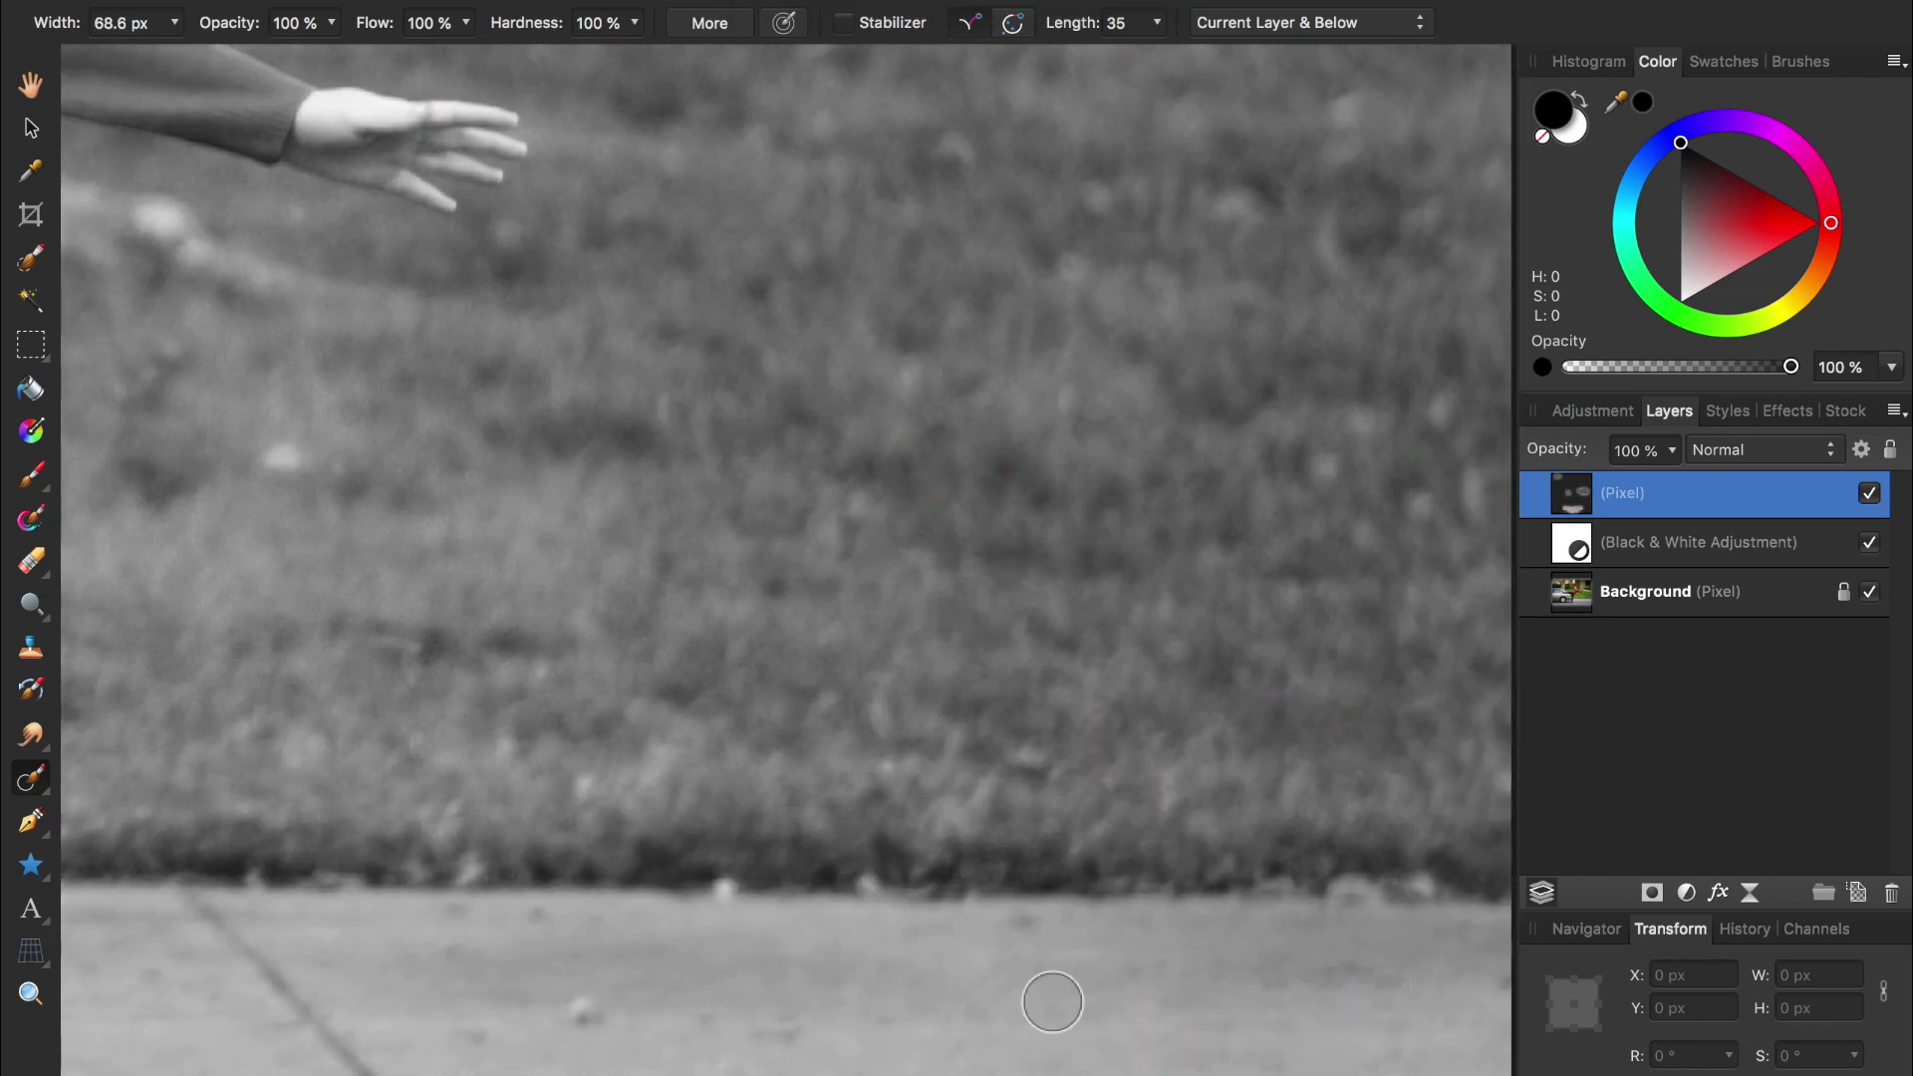
Step: Toggle the retouch layer on and off to compare, then hide the Black & White adjustment
{"action": "left_click", "coordinate": [1869, 495]}
{"action": "left_click", "coordinate": [1870, 496]}
{"action": "left_click", "coordinate": [1871, 495]}
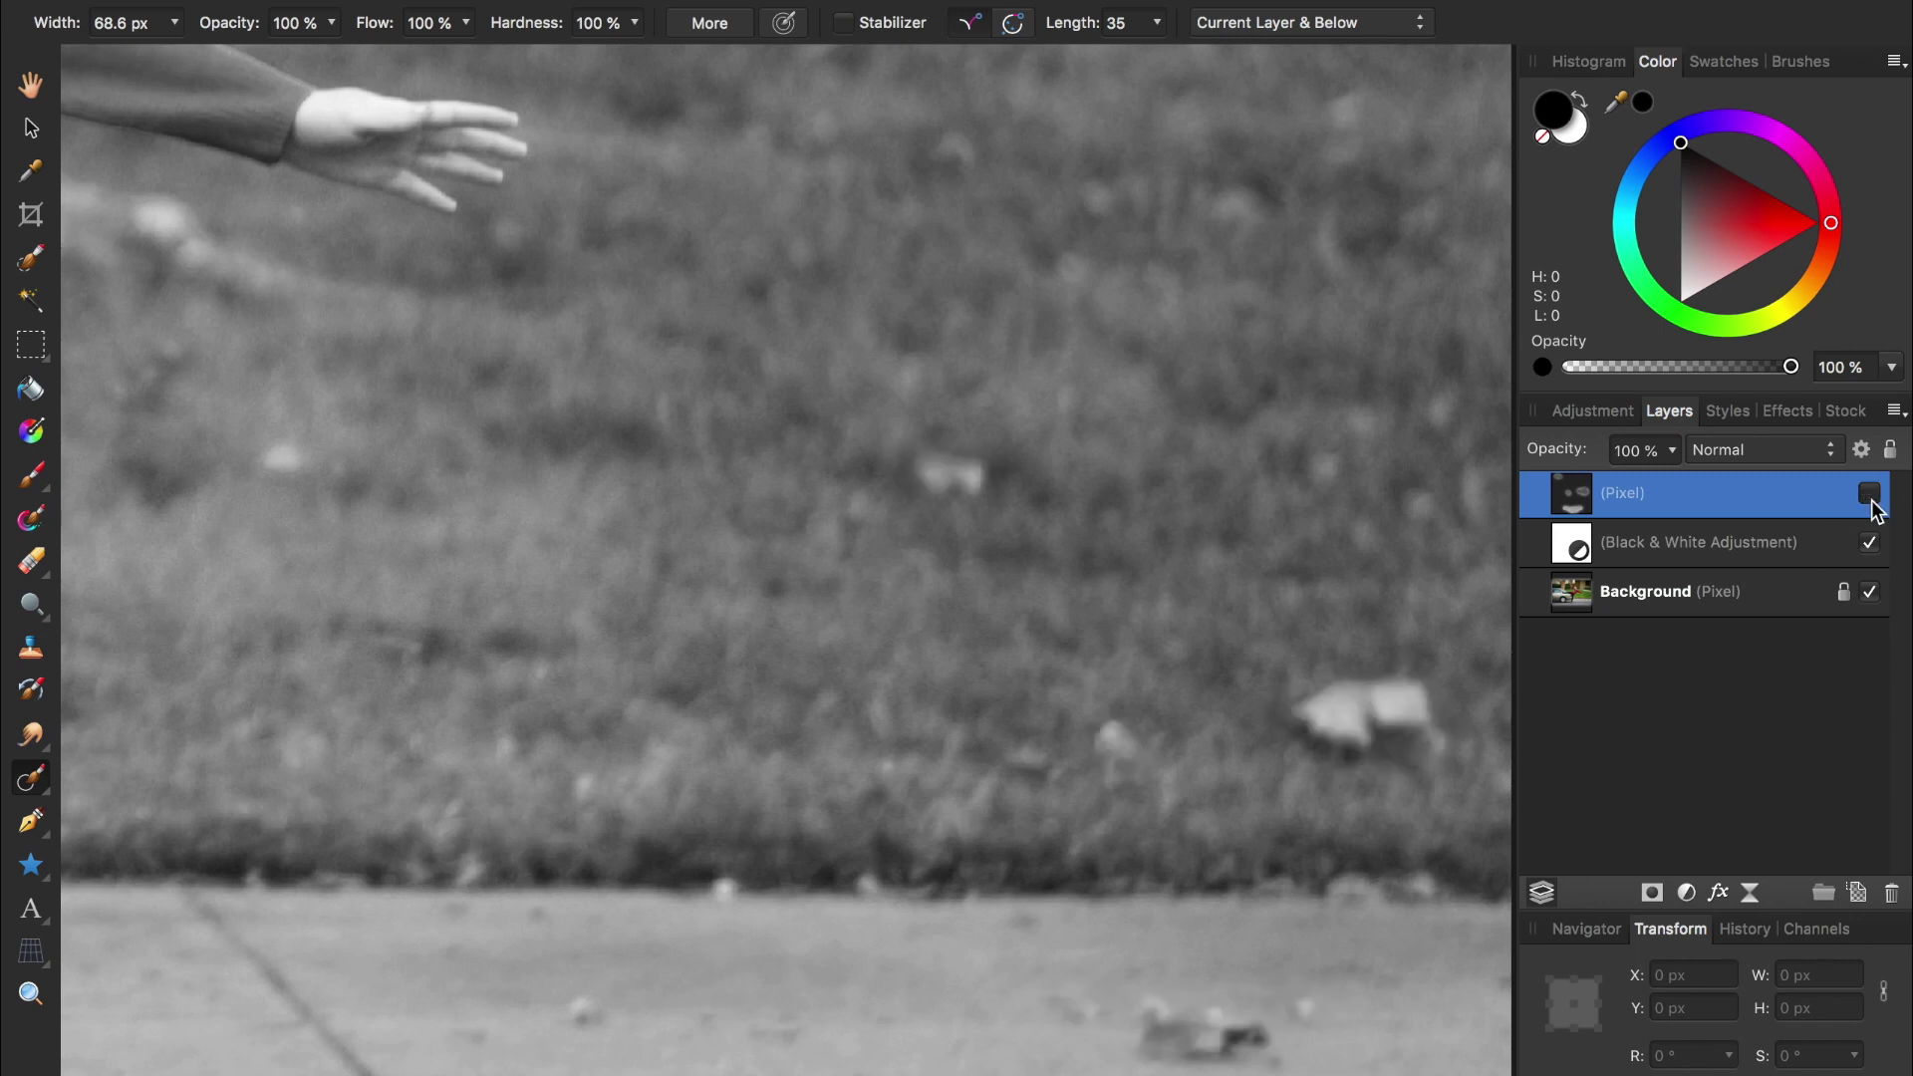
{"action": "left_click", "coordinate": [1871, 495]}
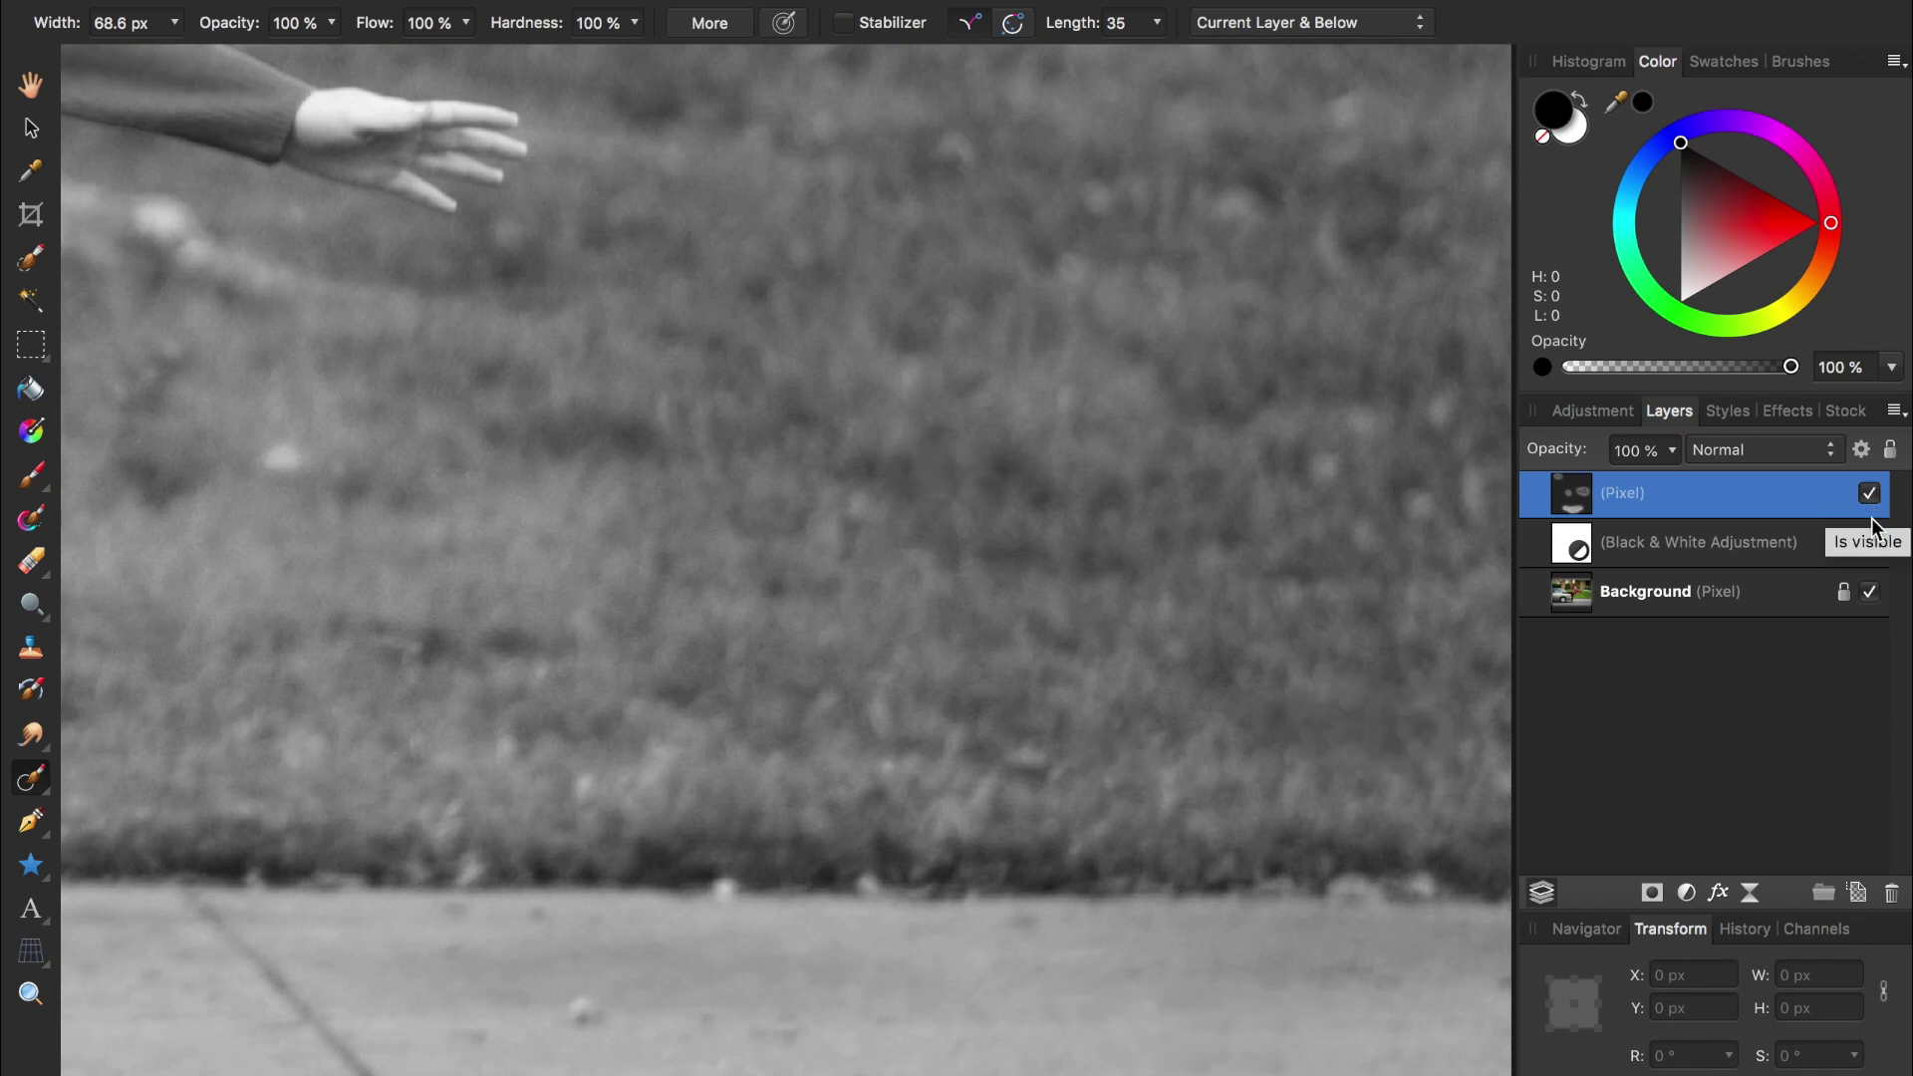
{"action": "left_click", "coordinate": [1870, 546]}
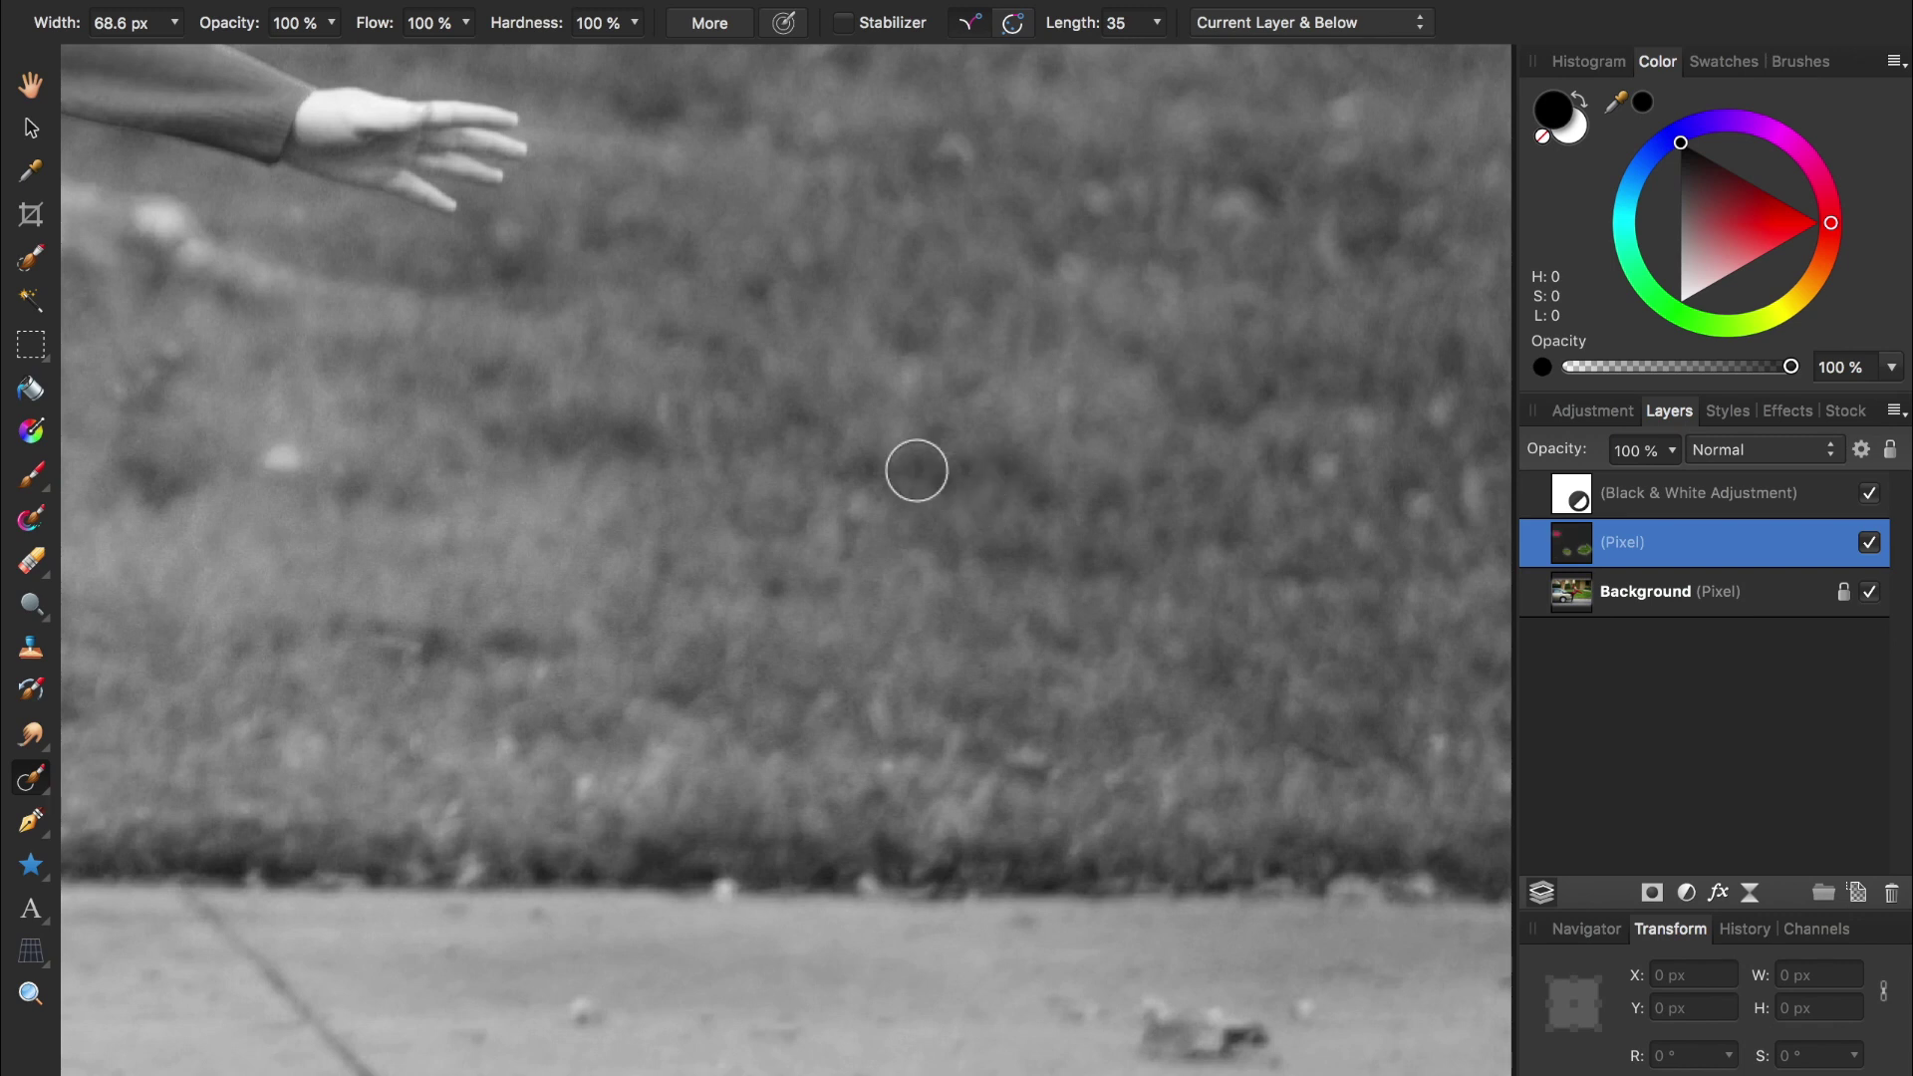
Step: Inpaint the last pavement blob, turn off Black & White, and toggle the retouch layer to compare
{"action": "mouse_move", "coordinate": [1285, 1031]}
{"action": "left_mouse_down"}
{"action": "mouse_move", "coordinate": [1211, 1044]}
{"action": "mouse_move", "coordinate": [1294, 1011]}
{"action": "mouse_move", "coordinate": [1109, 1027]}
{"action": "mouse_move", "coordinate": [1058, 1016]}
{"action": "left_mouse_up"}
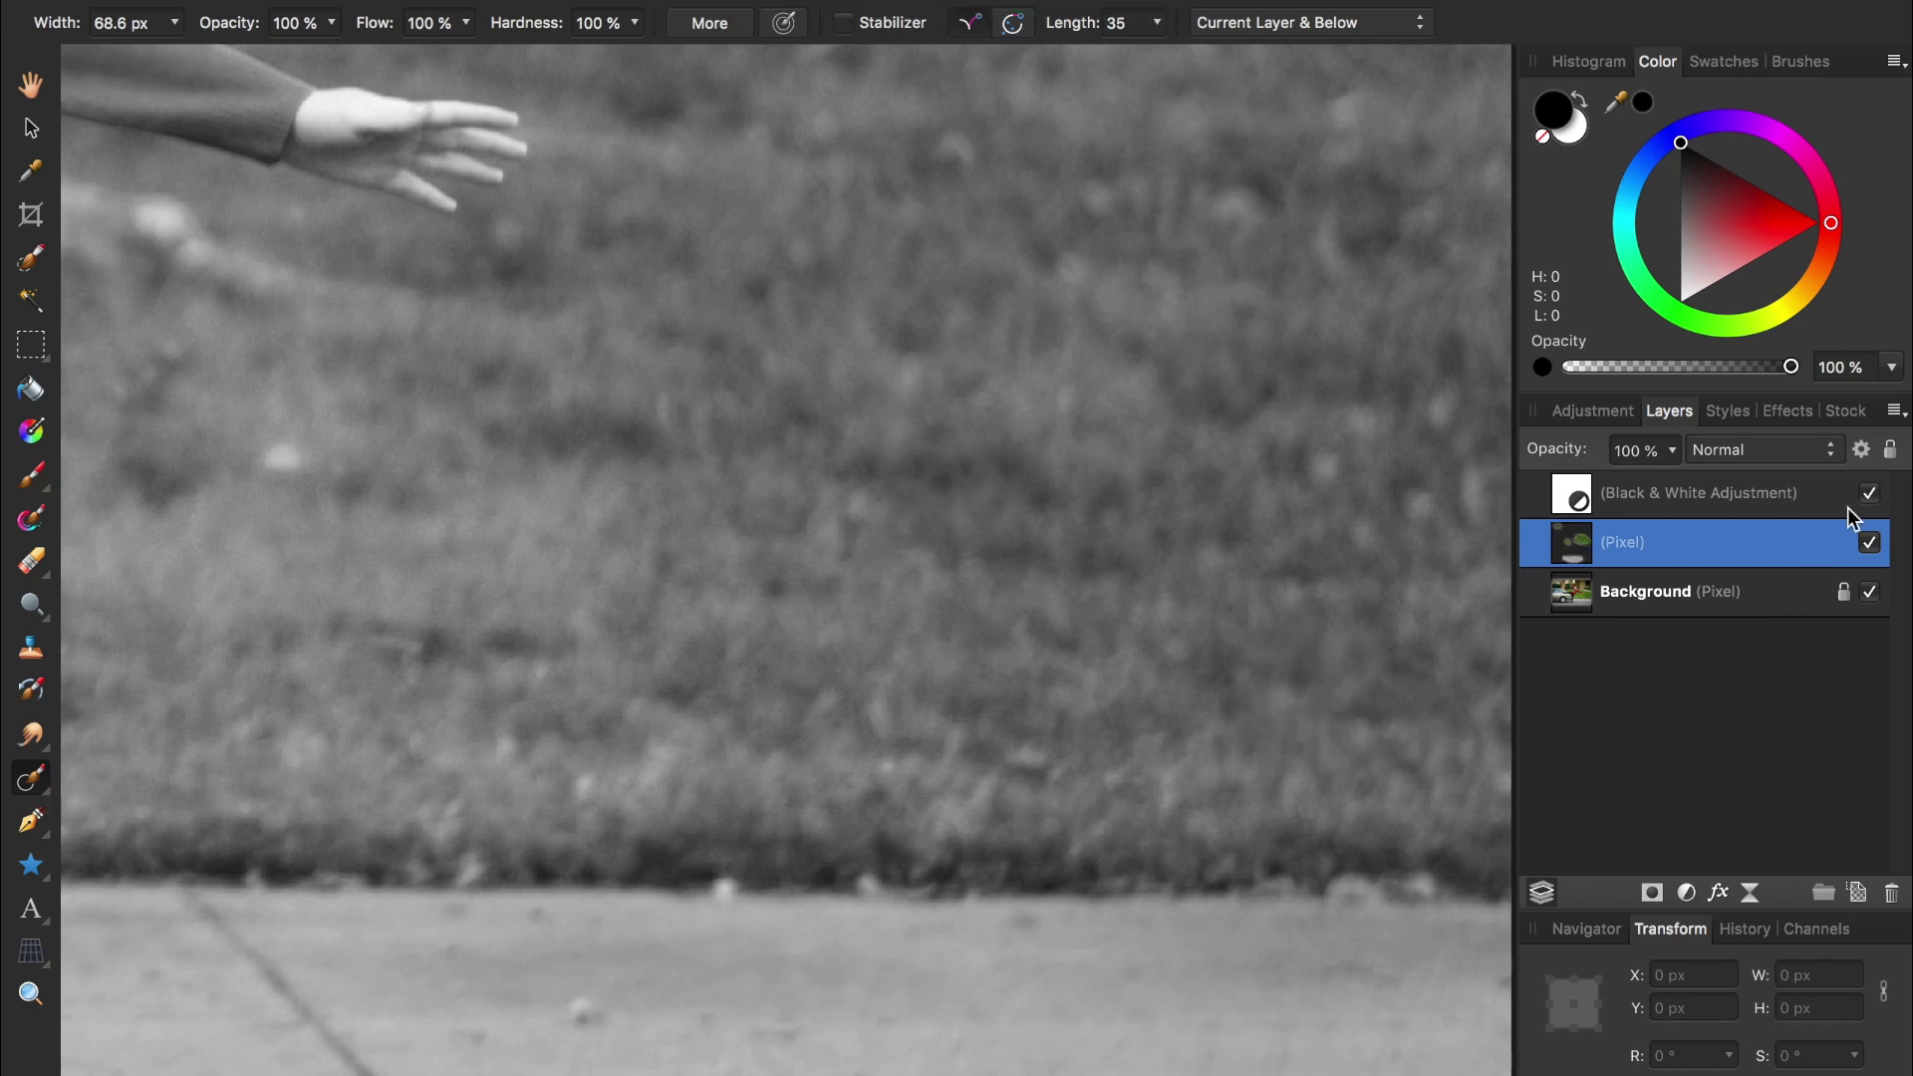
{"action": "left_click", "coordinate": [1870, 494]}
{"action": "left_click", "coordinate": [1871, 544]}
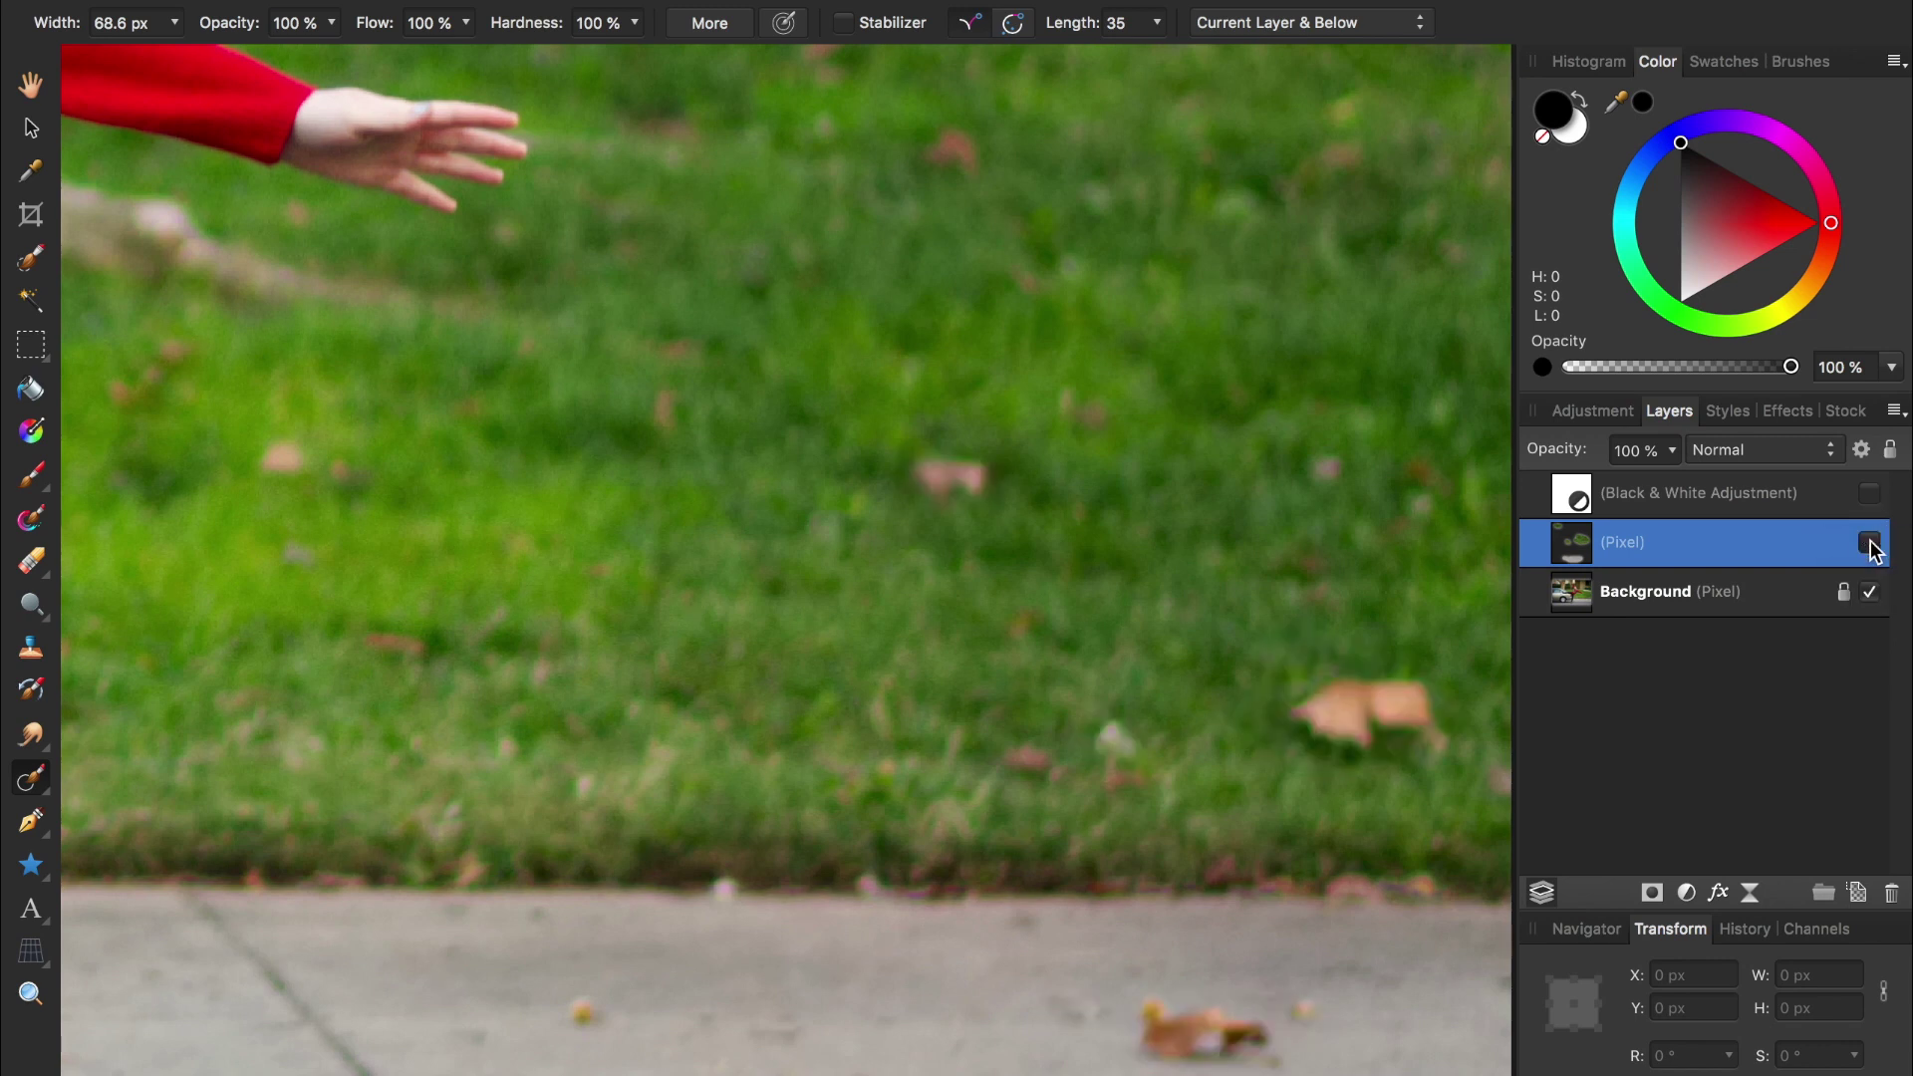
{"action": "left_click", "coordinate": [1871, 544]}
{"action": "left_click", "coordinate": [1870, 544]}
{"action": "left_click", "coordinate": [1870, 544]}
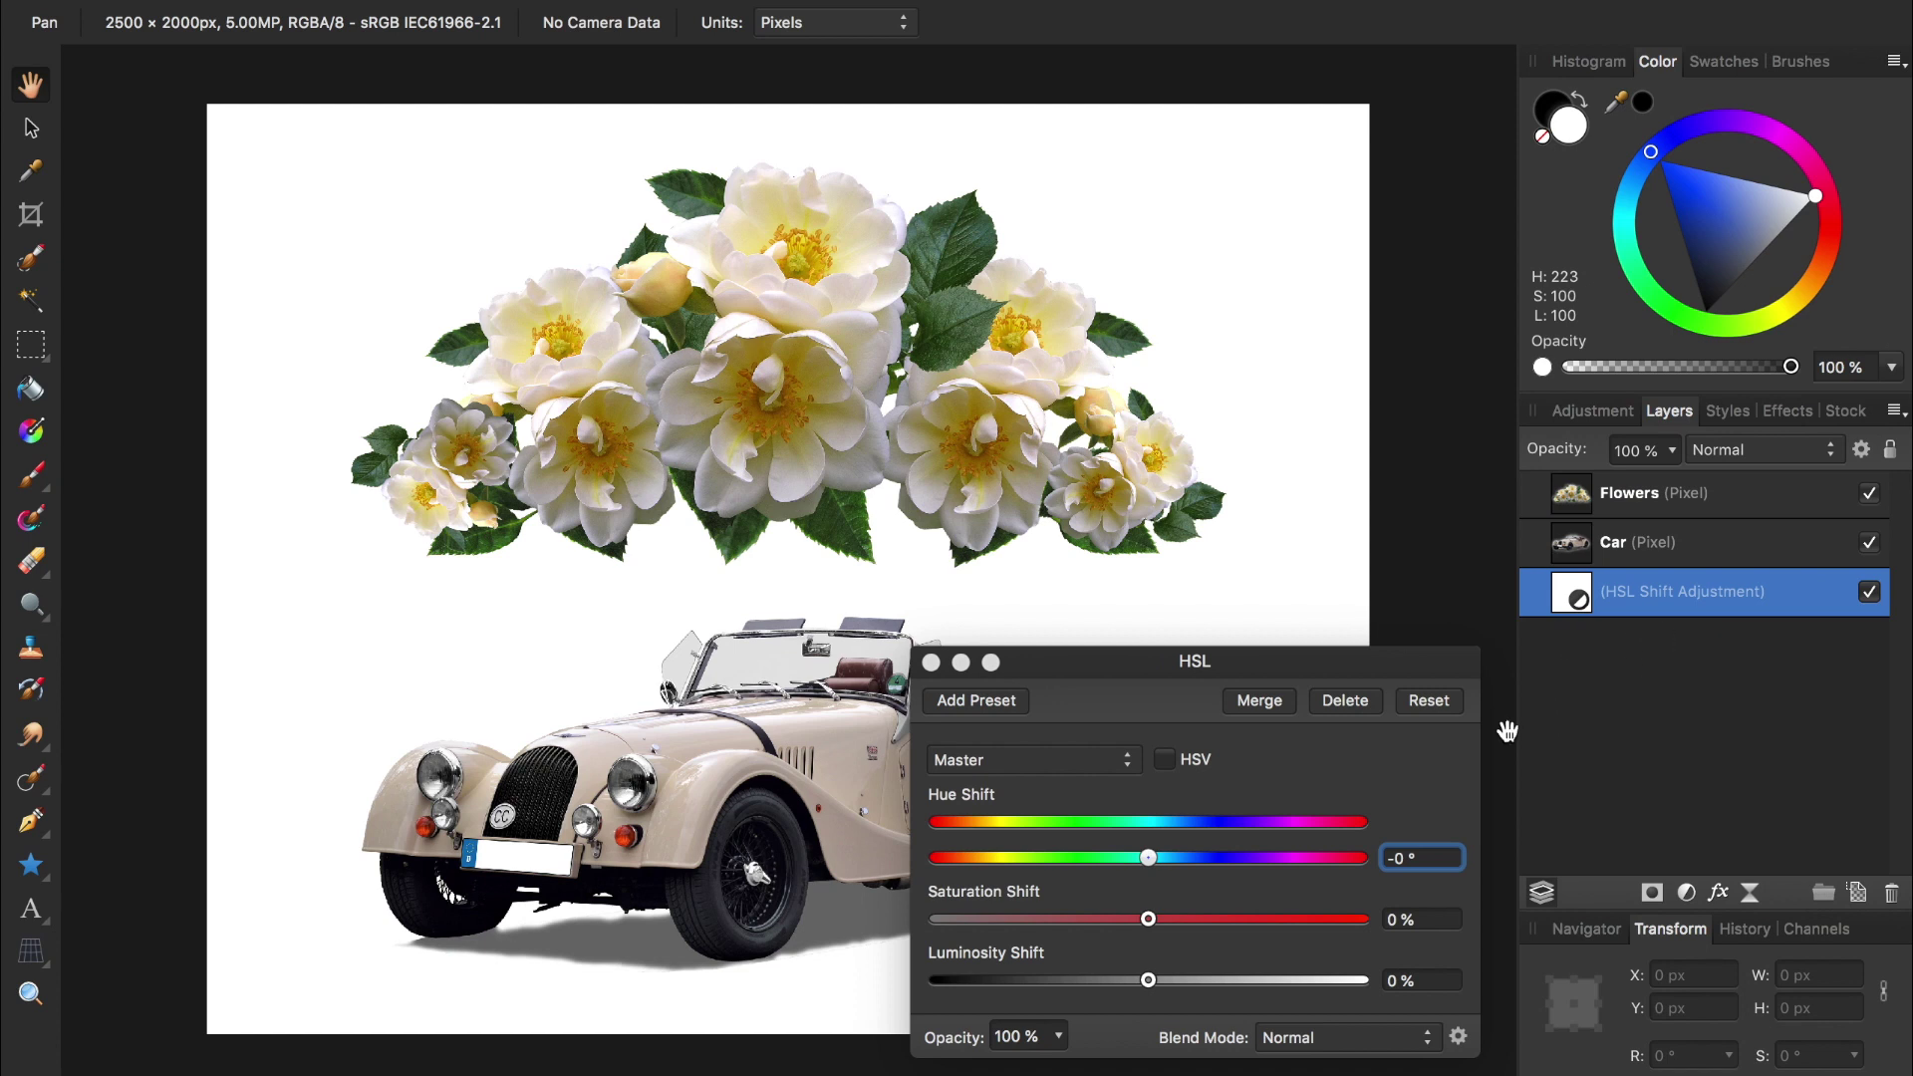
Step: Shift the hue by about 143.6° and move the HSL Shift adjustment above Flowers
{"action": "left_click_drag", "start_coordinate": [1149, 859], "coordinate": [1322, 865]}
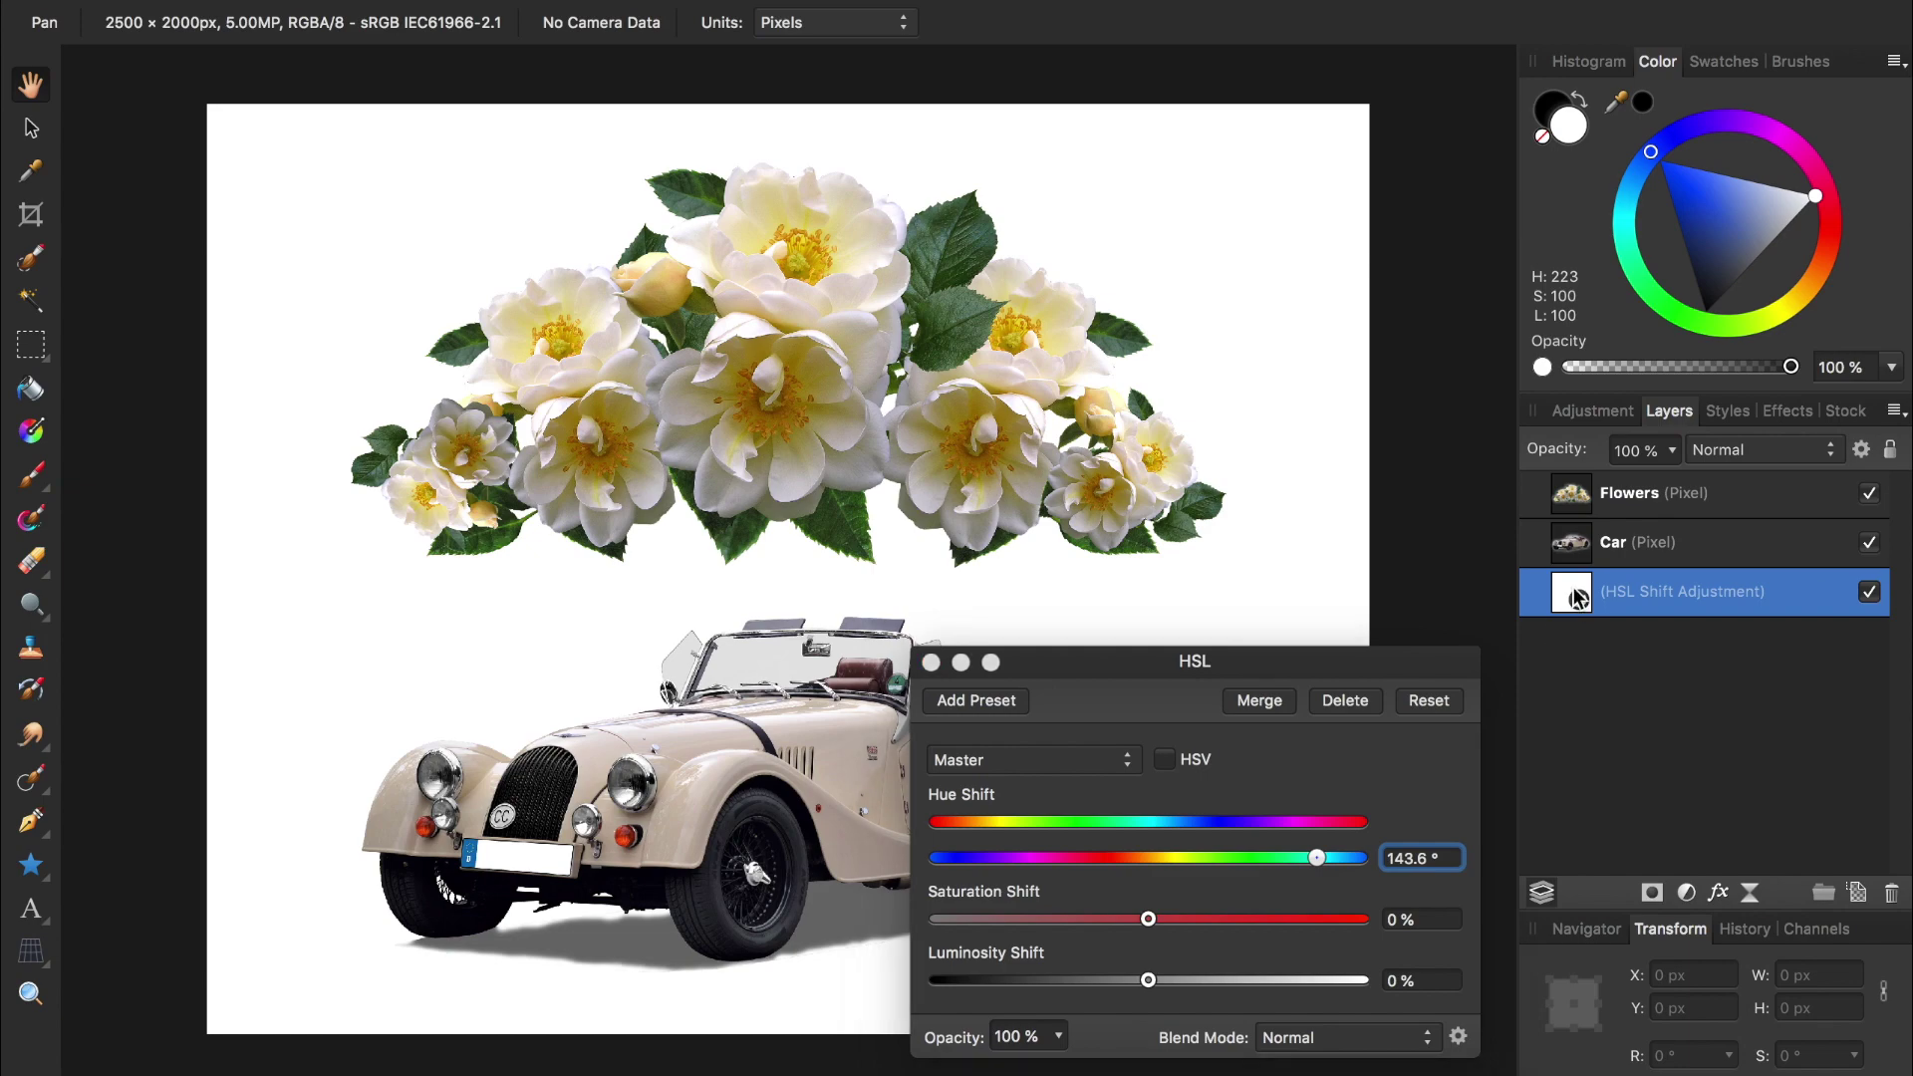
{"action": "left_click_drag", "start_coordinate": [1580, 600], "coordinate": [1563, 491]}
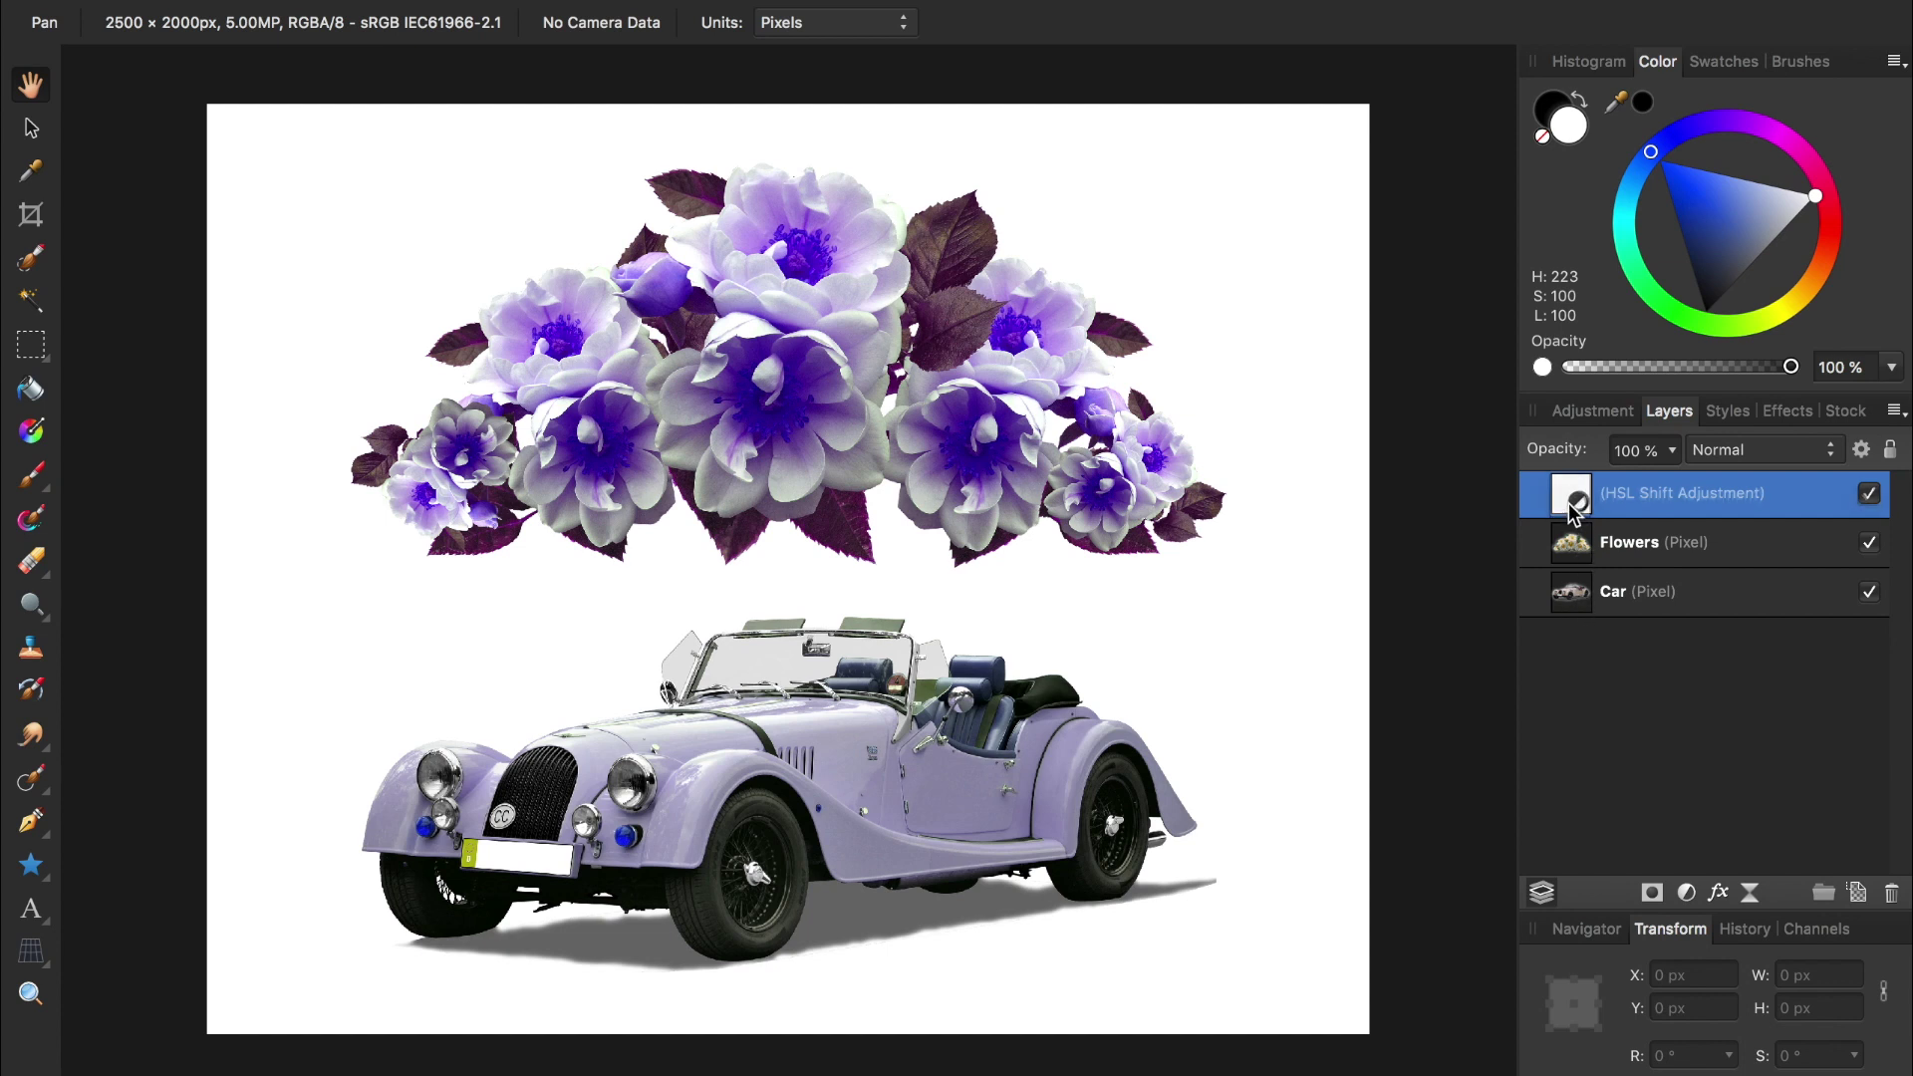
Step: Nest the HSL Shift adjustment into Flowers, toggling its visibility to compare the recoloured flowers
{"action": "left_click_drag", "start_coordinate": [1573, 511], "coordinate": [1625, 566]}
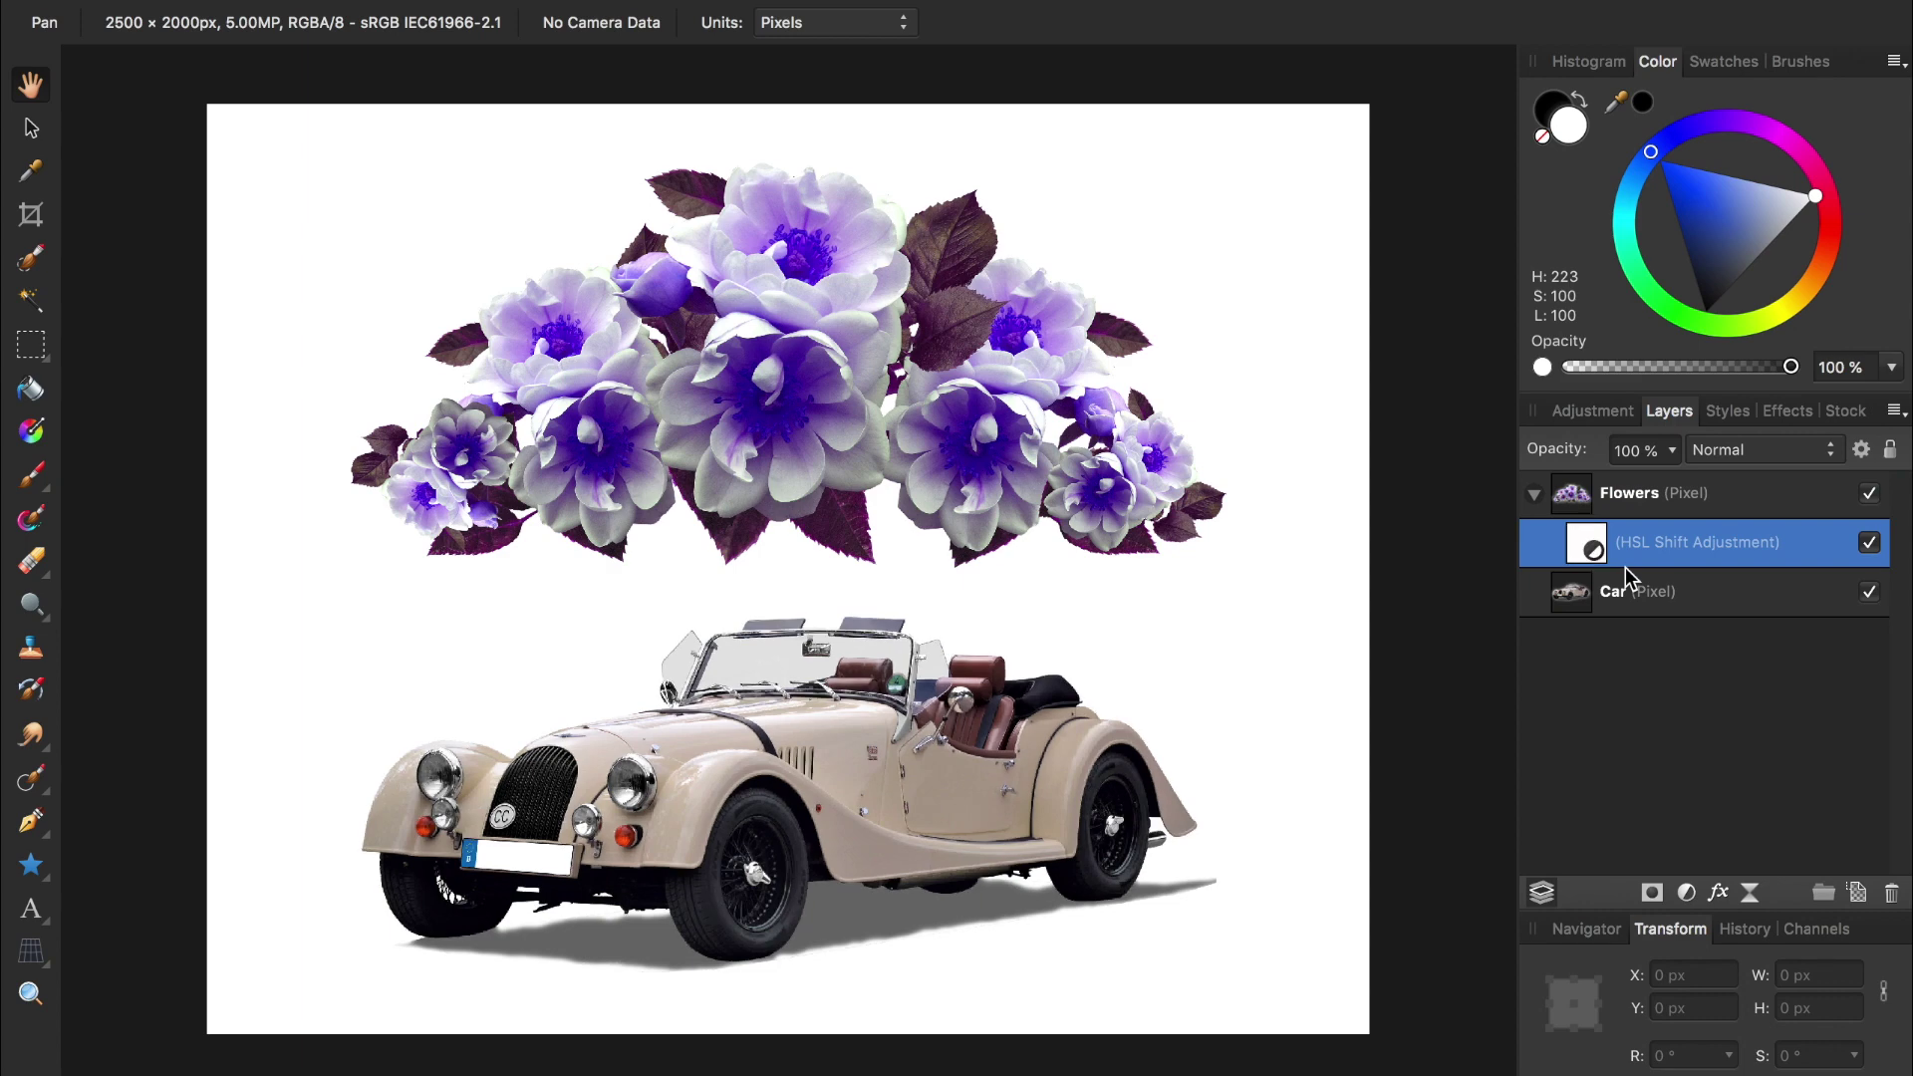
{"action": "left_click", "coordinate": [1870, 544]}
{"action": "left_click", "coordinate": [1869, 543]}
{"action": "left_click", "coordinate": [1870, 543]}
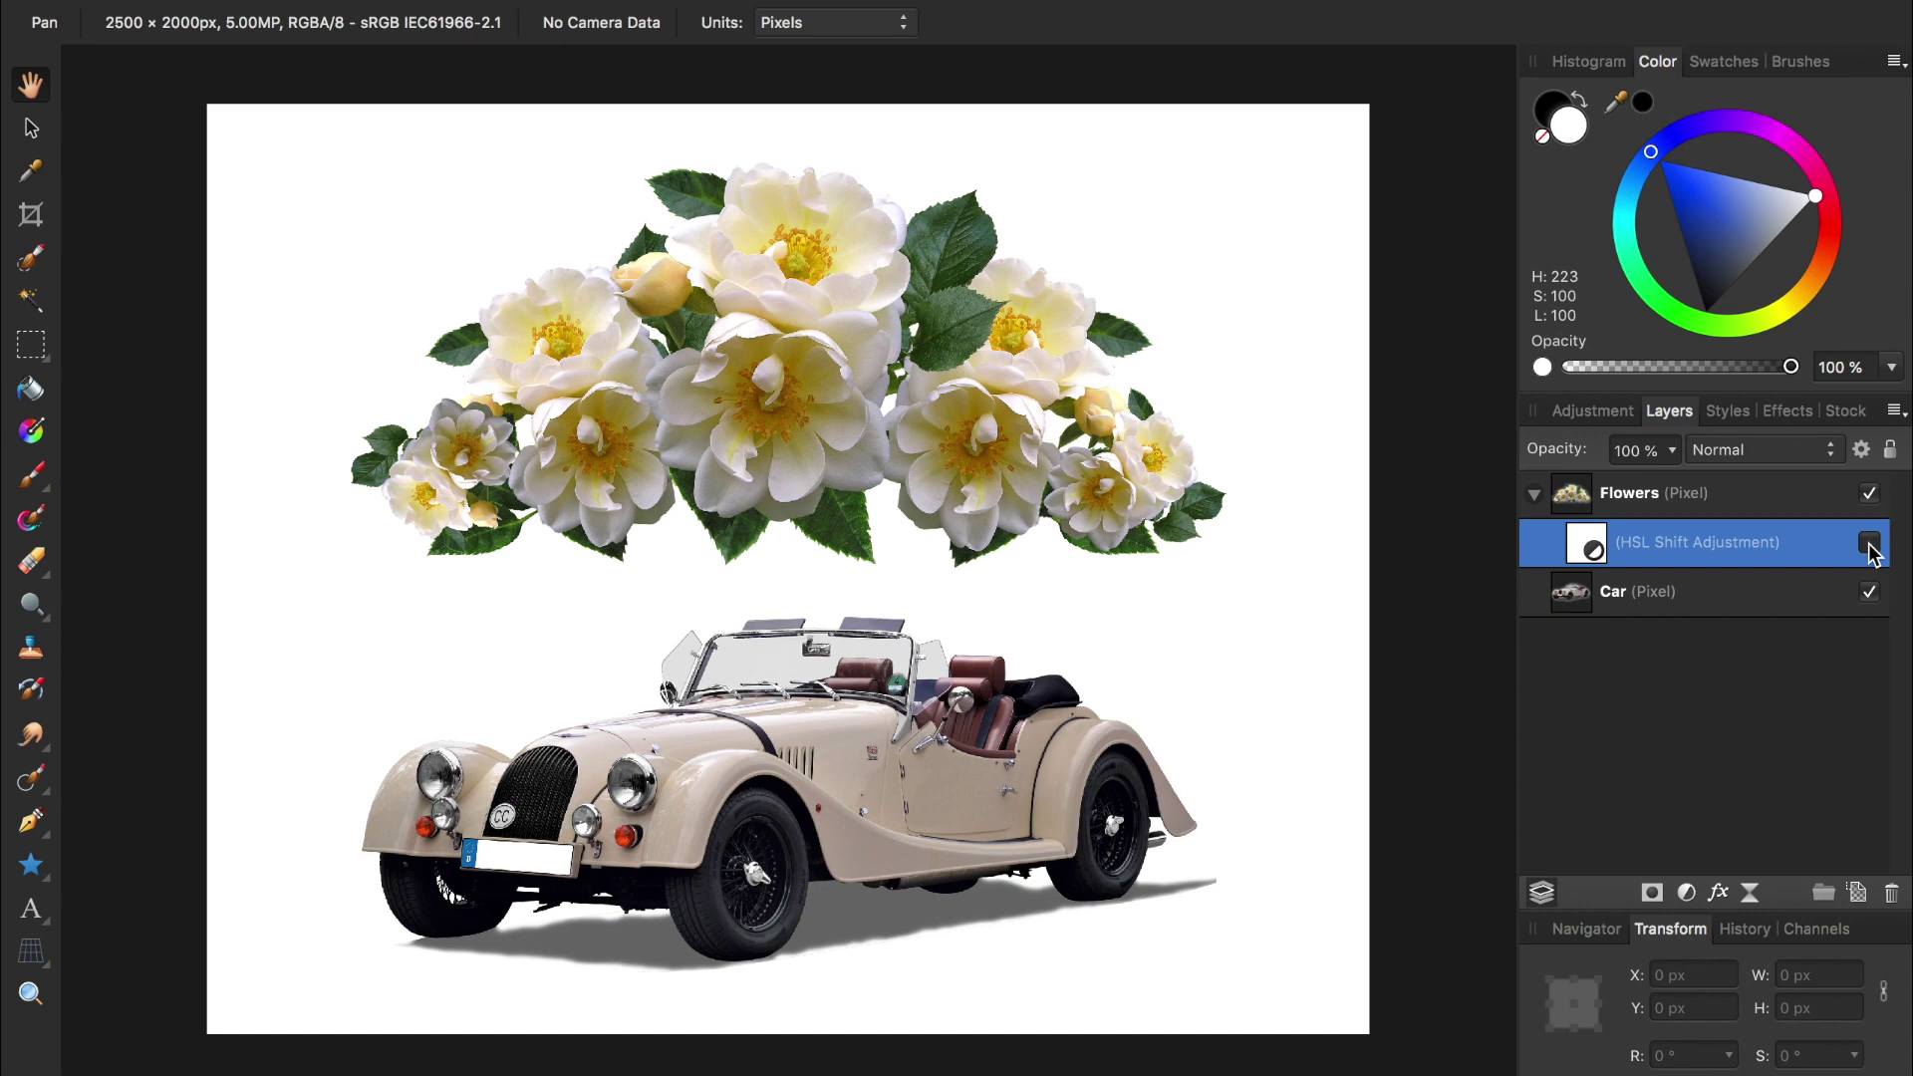
{"action": "left_click", "coordinate": [1870, 543]}
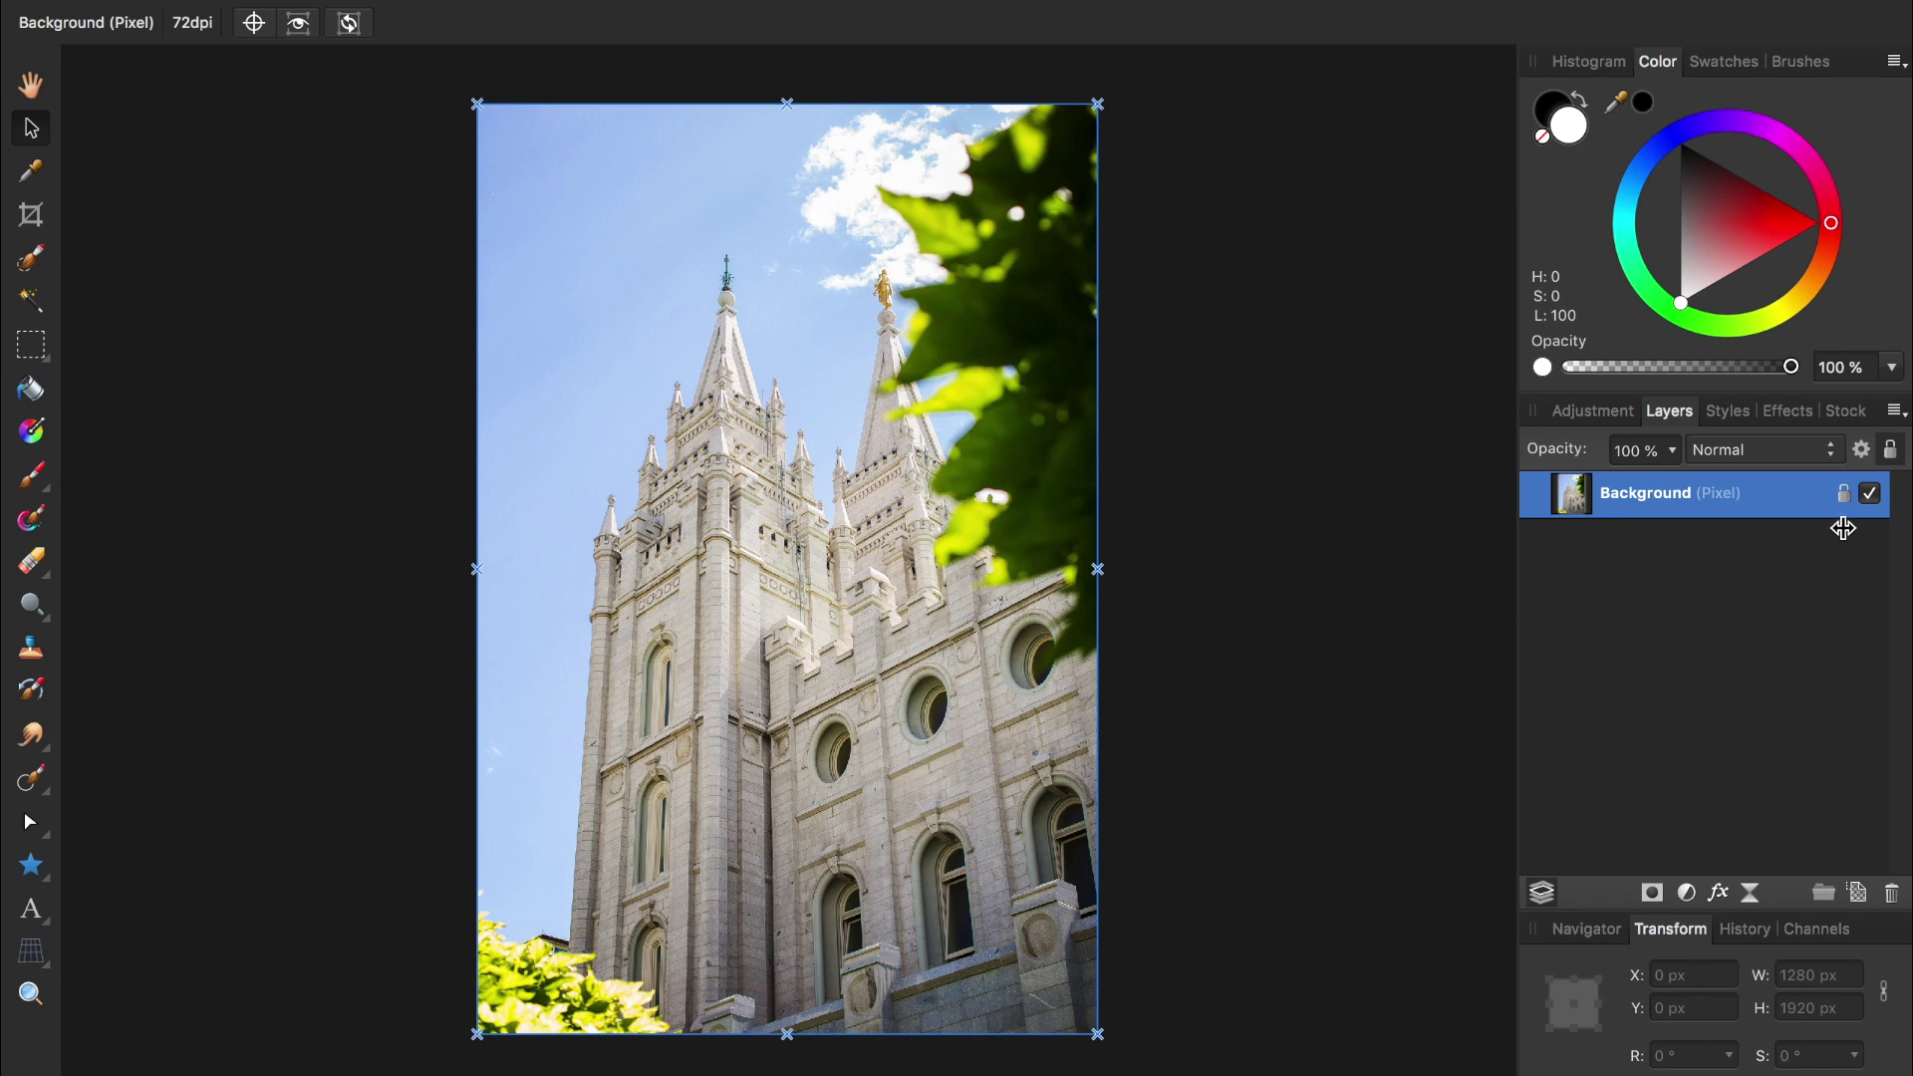
Step: Unlock the temple Background layer, then move it up-left, scale it up and nudge it right
{"action": "left_click", "coordinate": [1844, 494]}
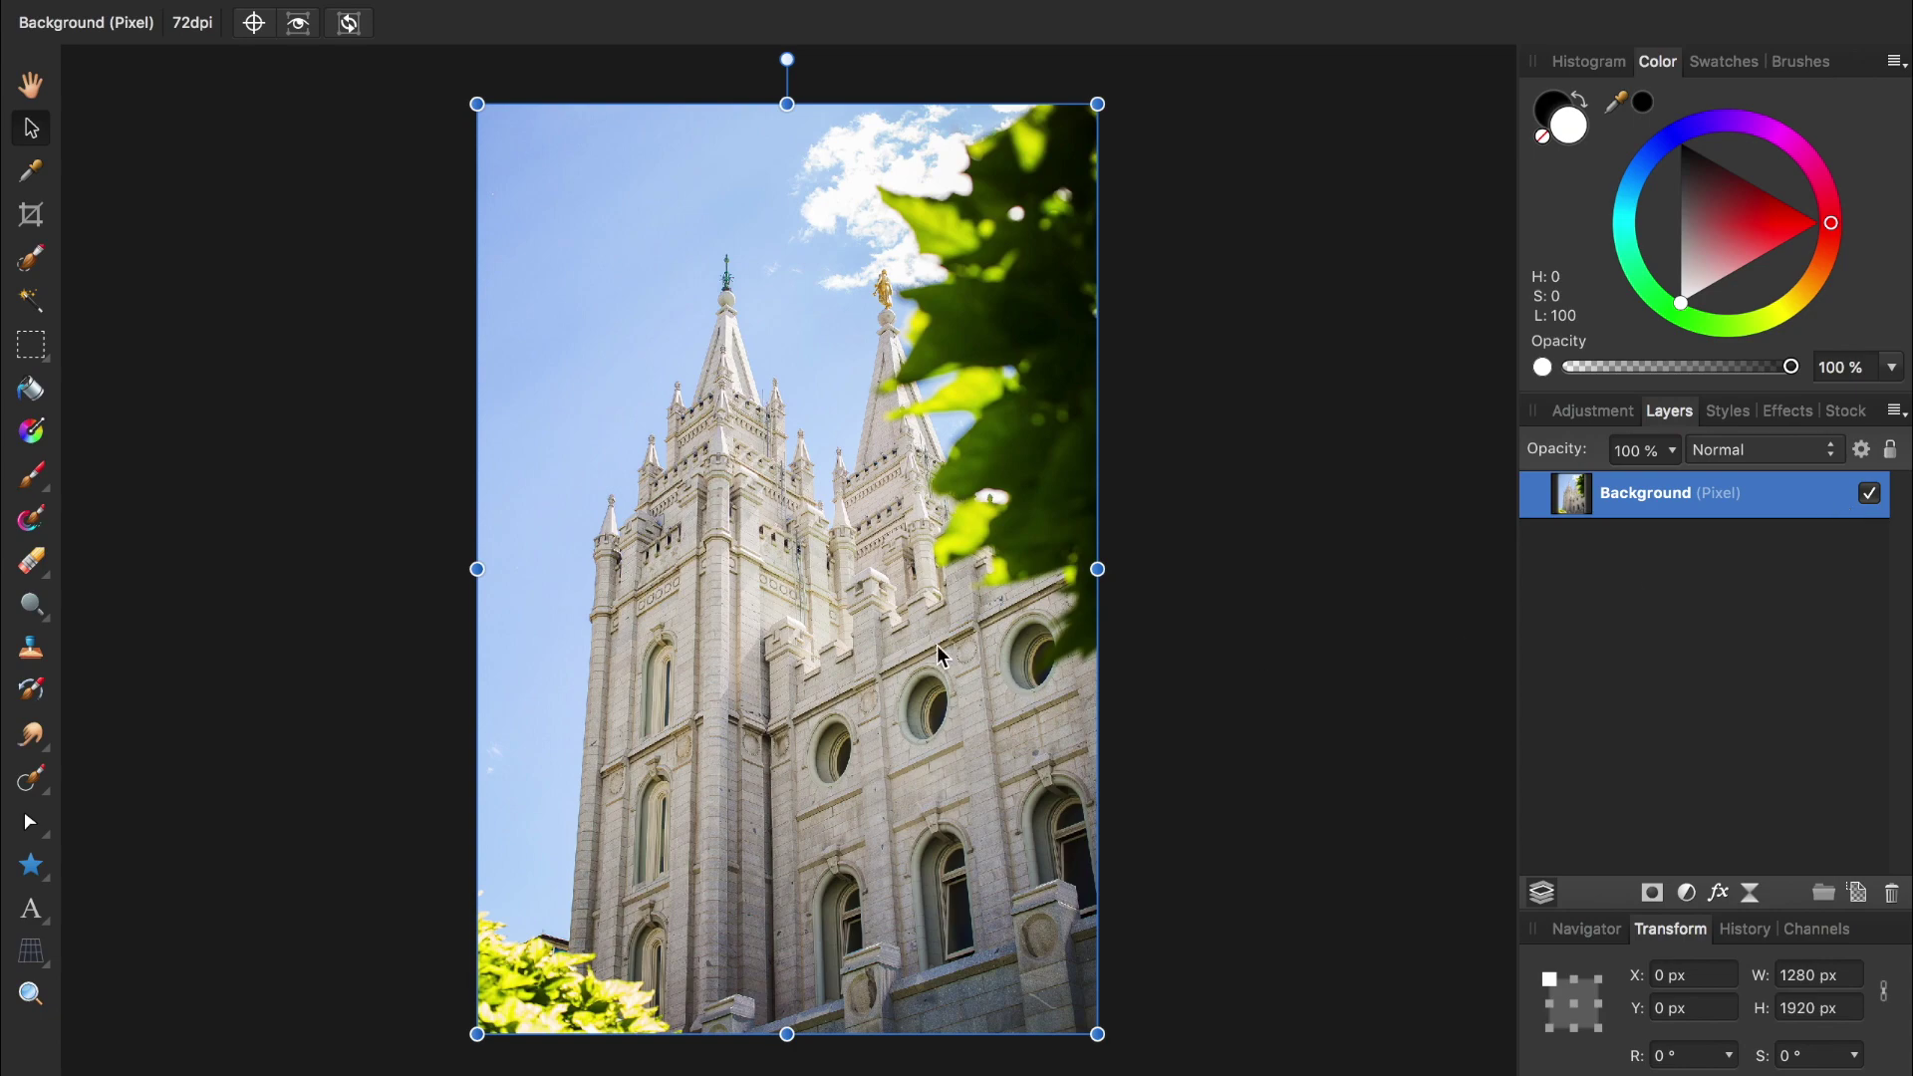
{"action": "left_click_drag", "start_coordinate": [997, 996], "coordinate": [703, 859]}
{"action": "left_click_drag", "start_coordinate": [812, 897], "coordinate": [1042, 942]}
{"action": "key", "text": "ctrl+z"}
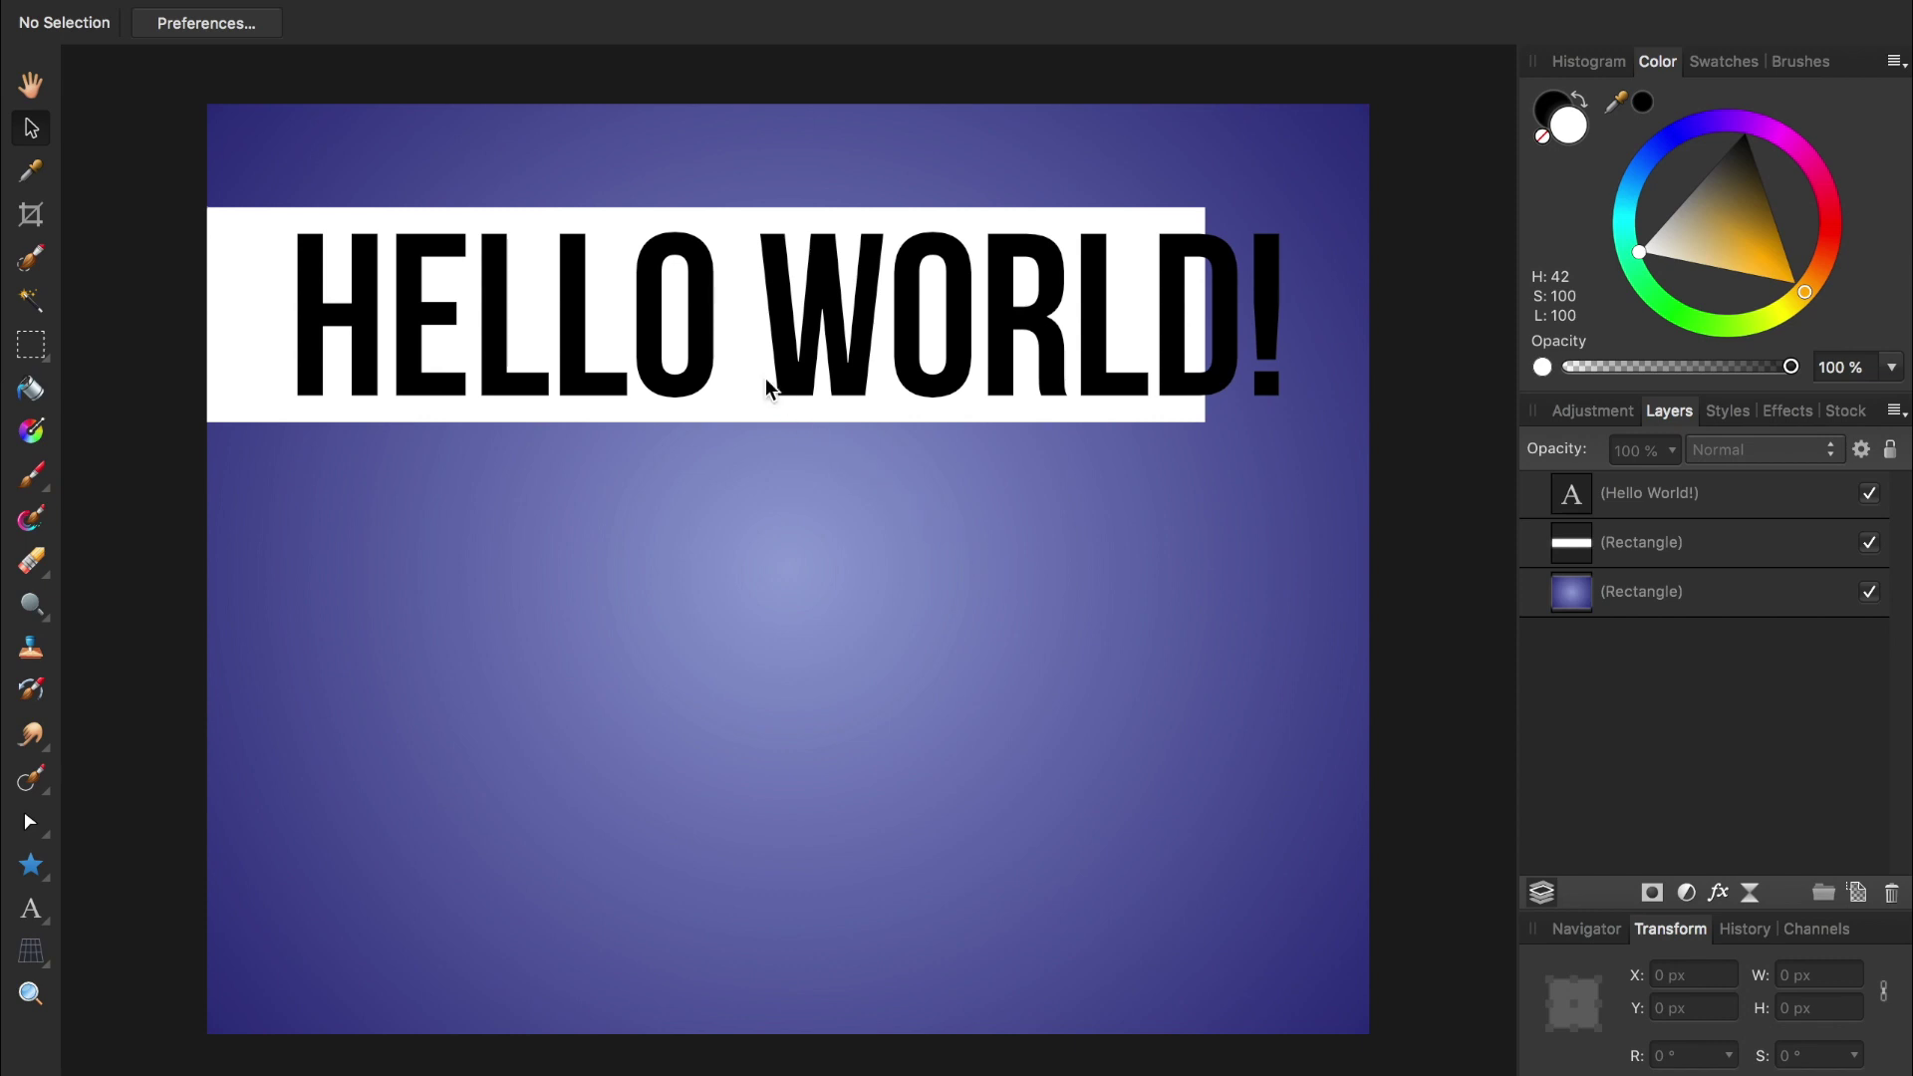
Step: Undo the accidental text move, lock the HELLO WORLD! layer, and slide the white rectangle right
{"action": "left_click_drag", "start_coordinate": [749, 371], "coordinate": [875, 360]}
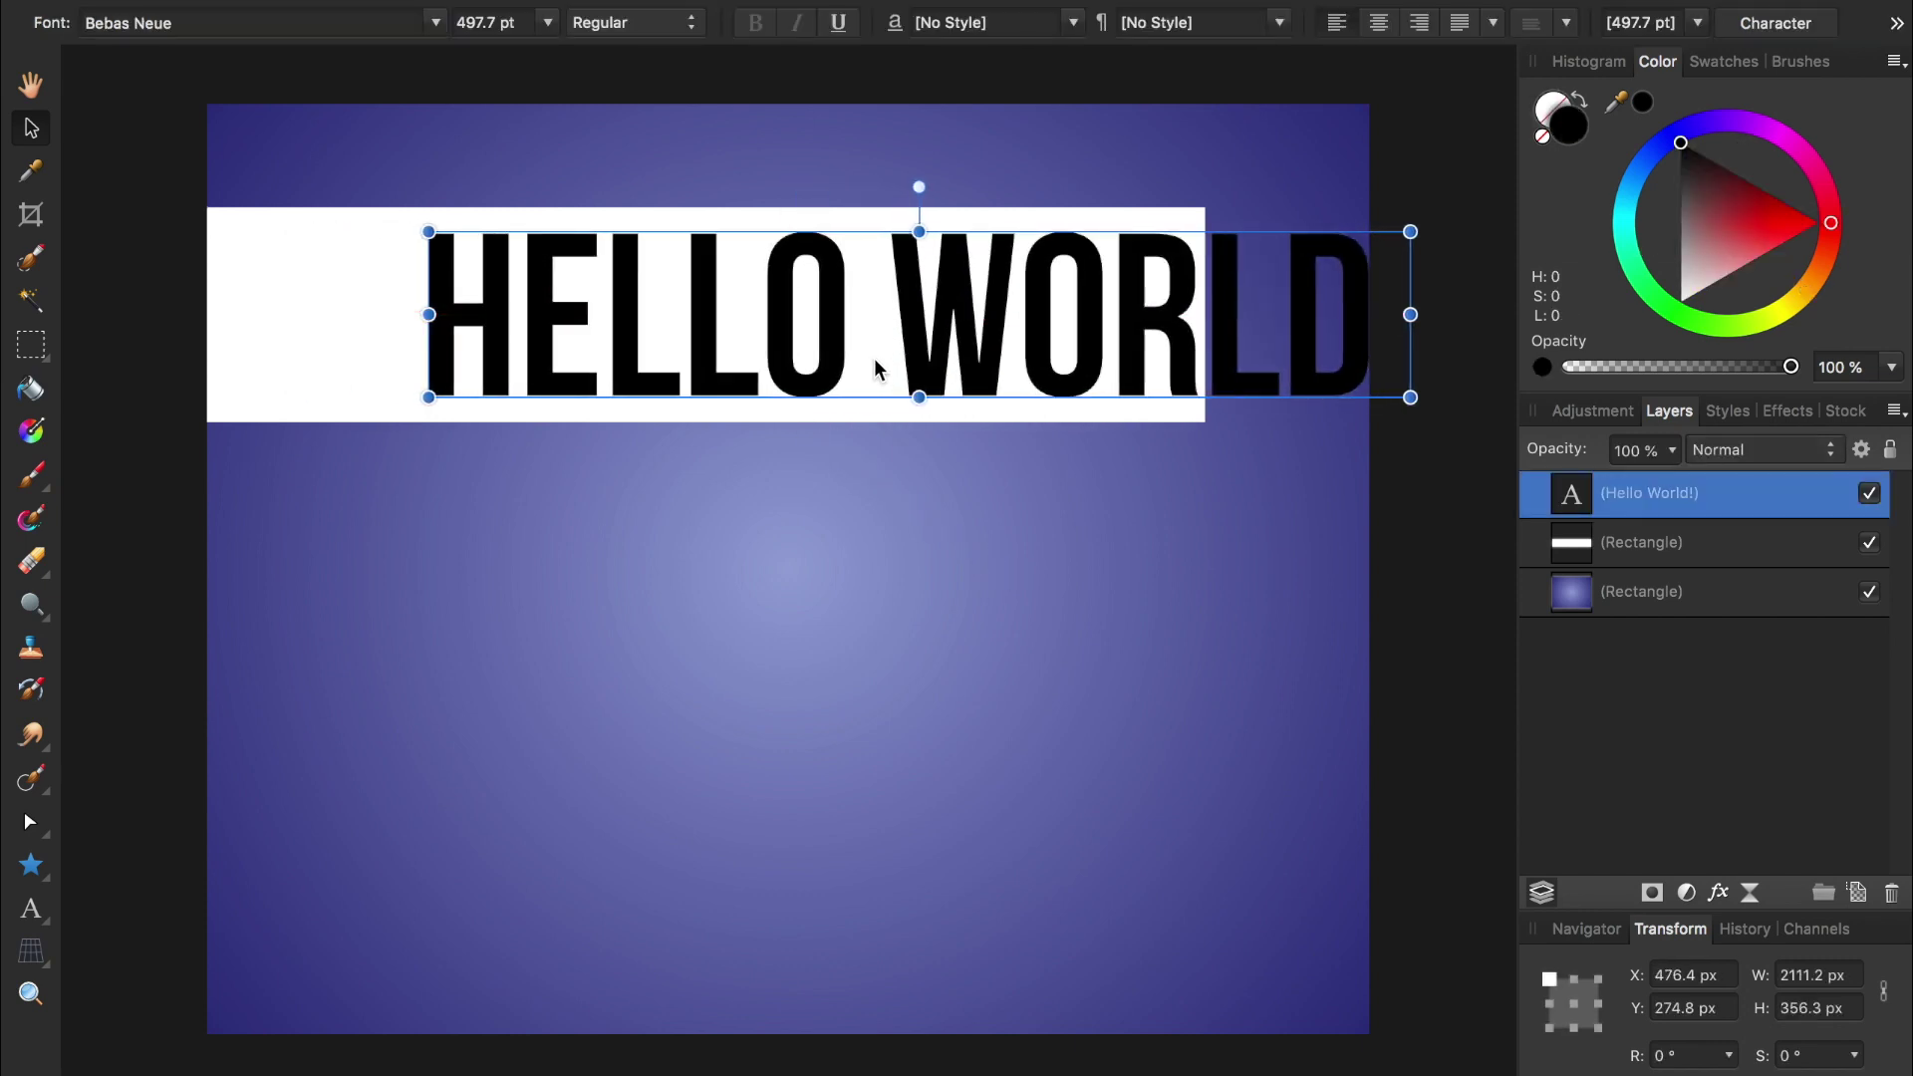
{"action": "key", "text": "super+z"}
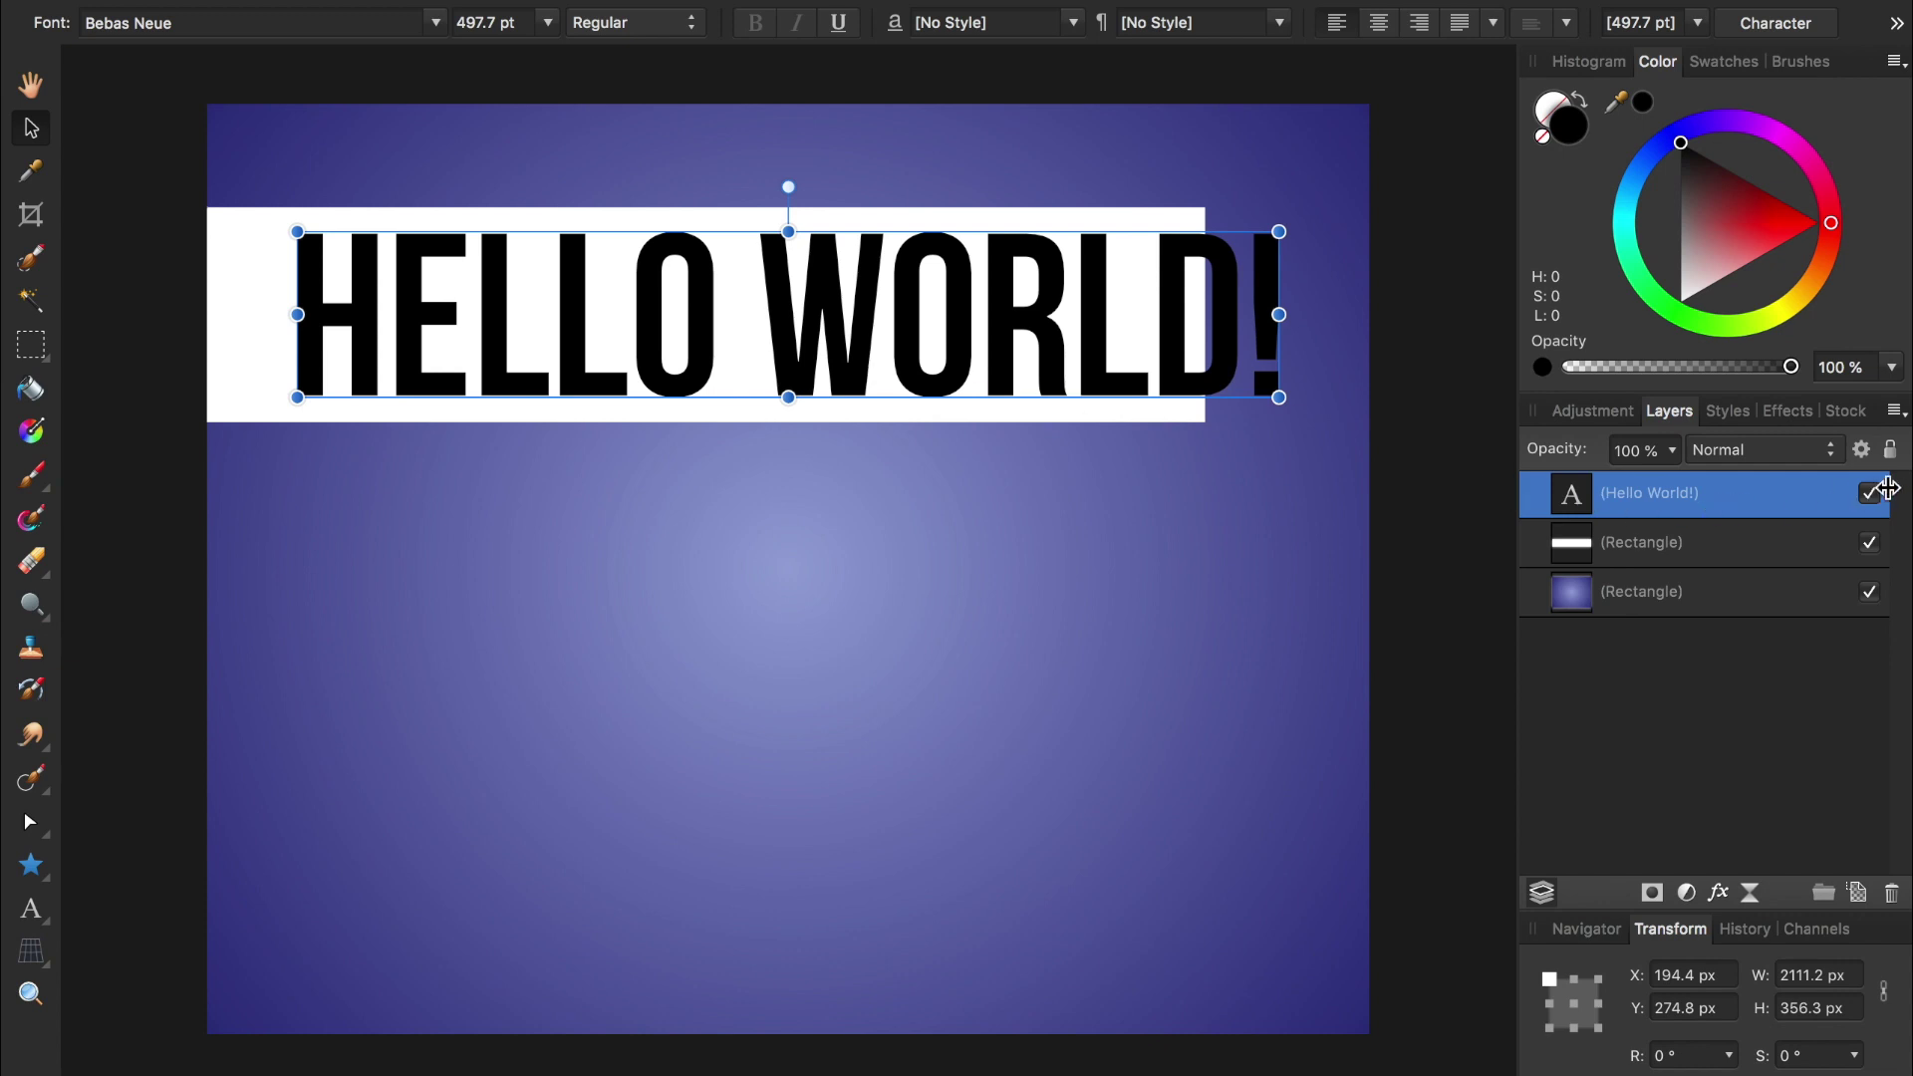
{"action": "left_click", "coordinate": [1890, 450]}
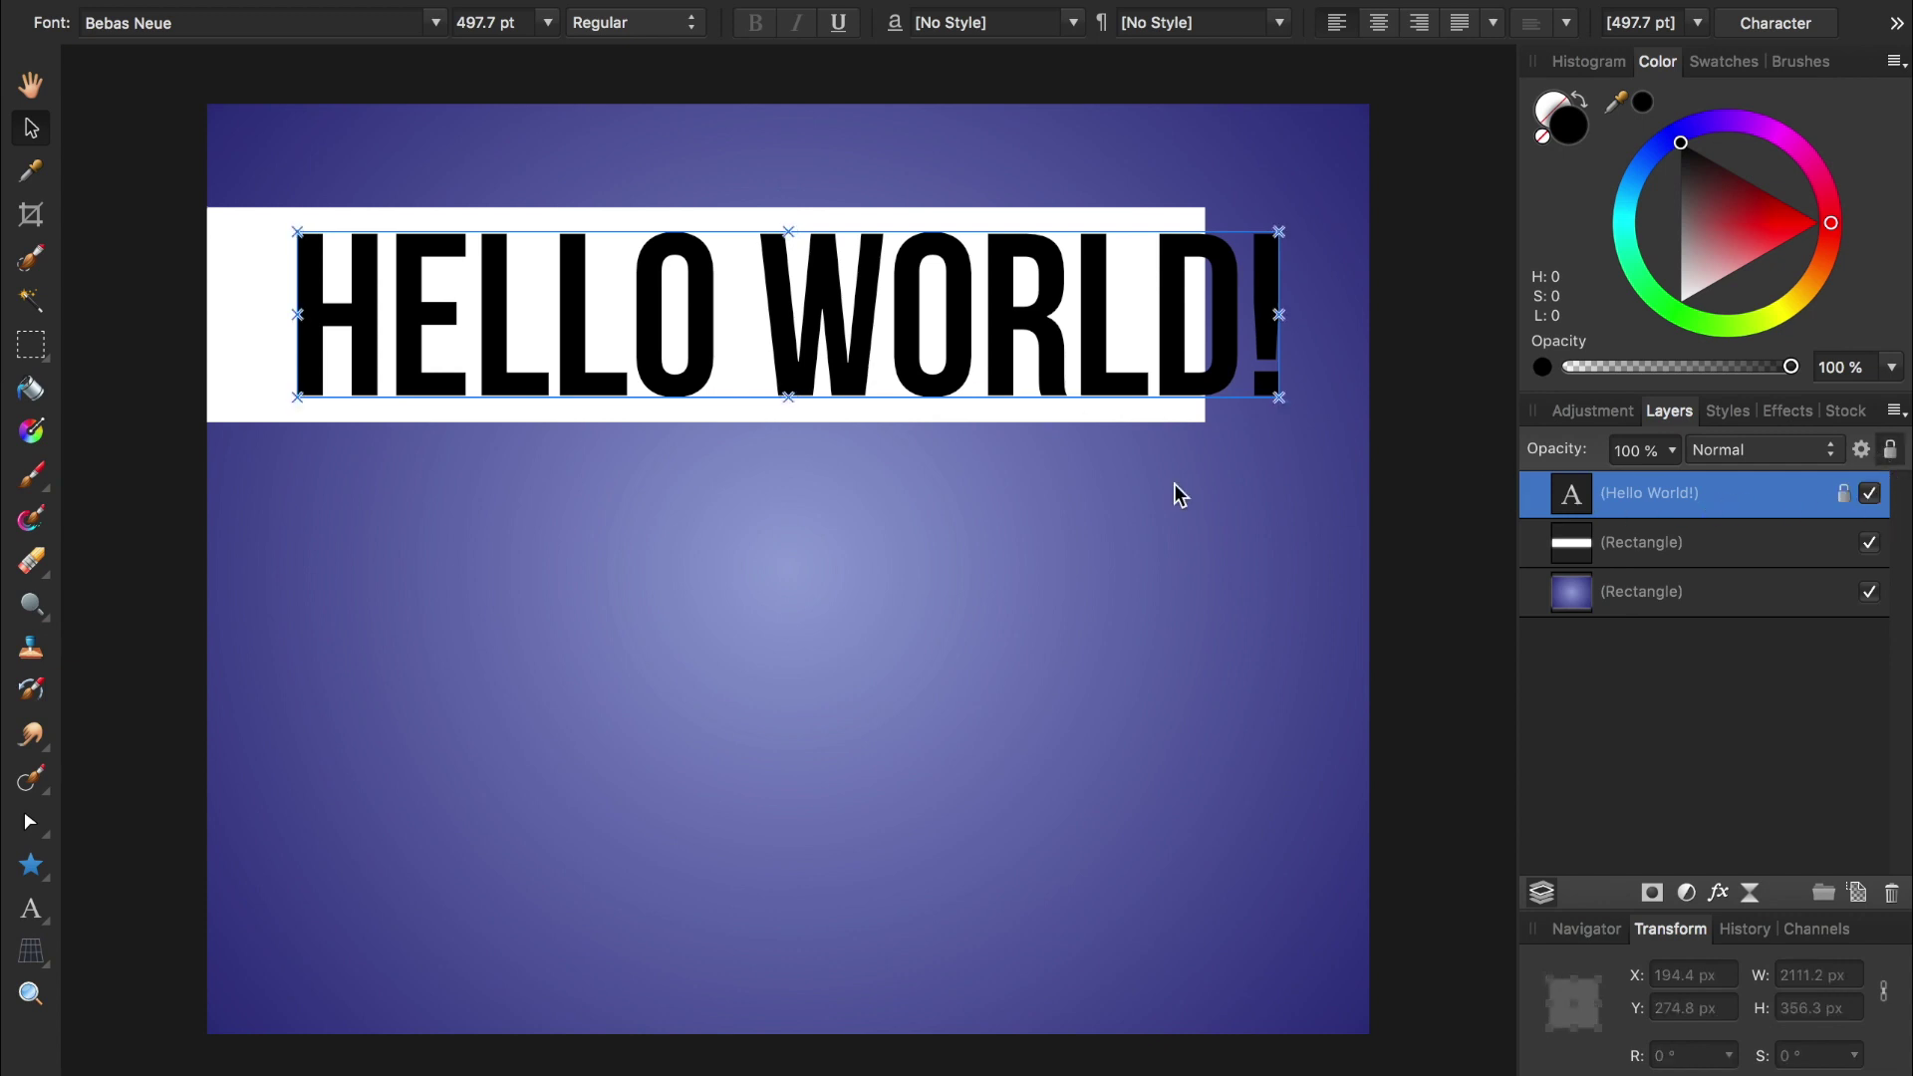
{"action": "left_click_drag", "start_coordinate": [750, 417], "coordinate": [876, 412]}
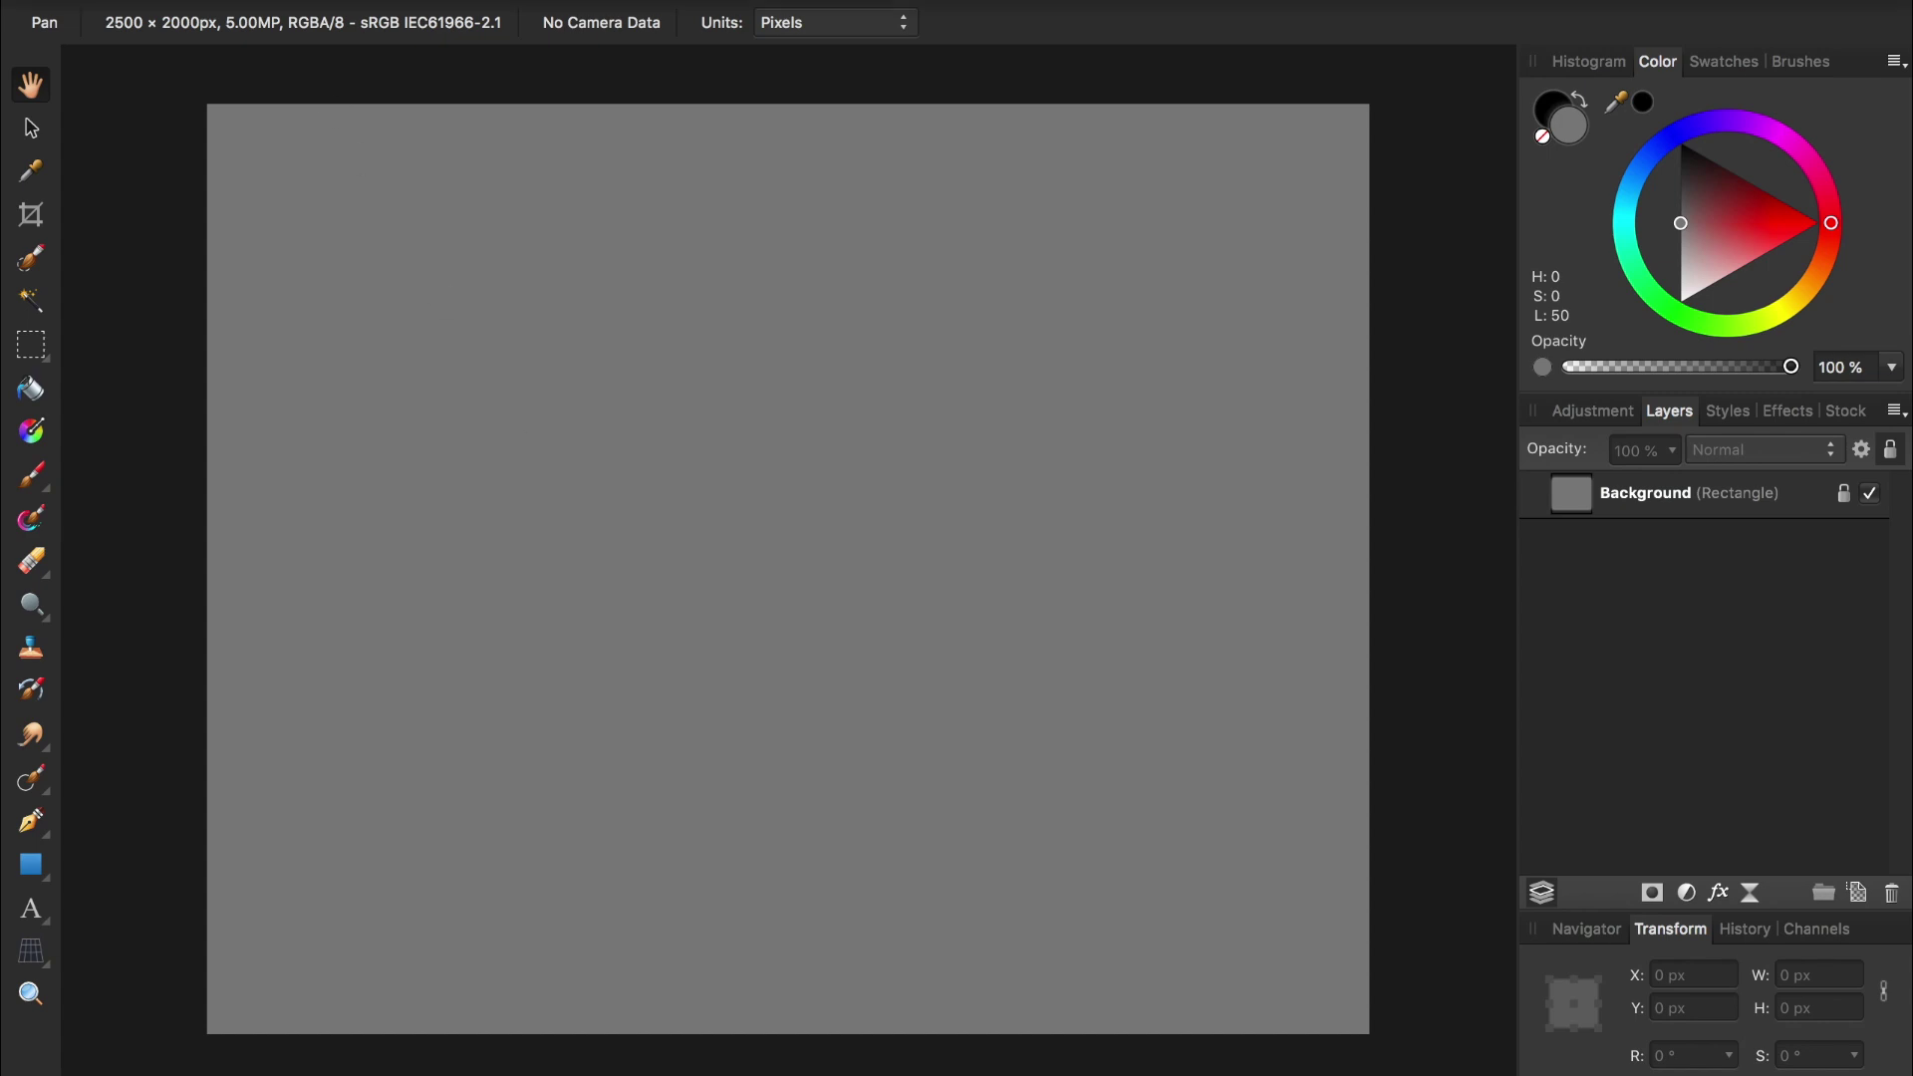
Step: Place News.png on the grey canvas, then add a second, larger News image below it
{"action": "left_click", "coordinate": [249, 2]}
{"action": "left_click", "coordinate": [311, 563]}
{"action": "left_click", "coordinate": [785, 58]}
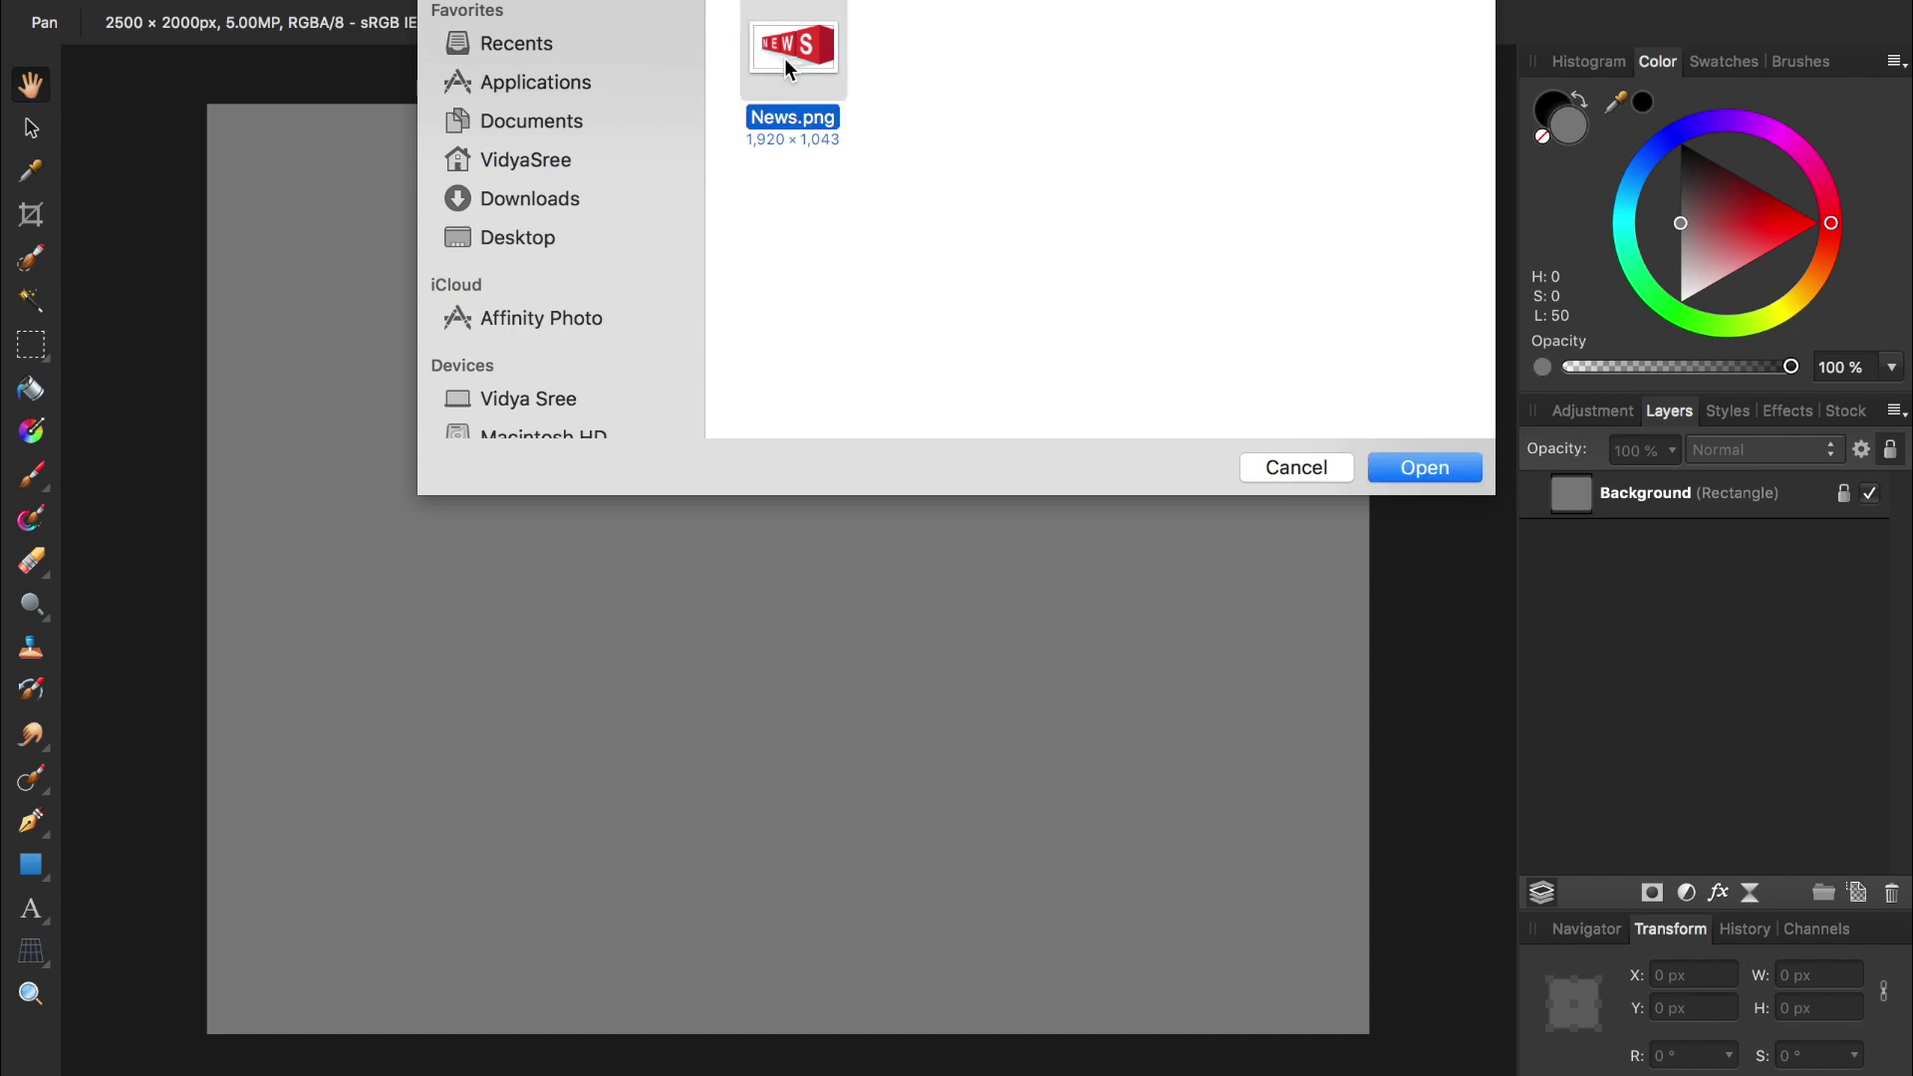
{"action": "left_click", "coordinate": [1398, 459]}
{"action": "left_click_drag", "start_coordinate": [390, 247], "coordinate": [1004, 641]}
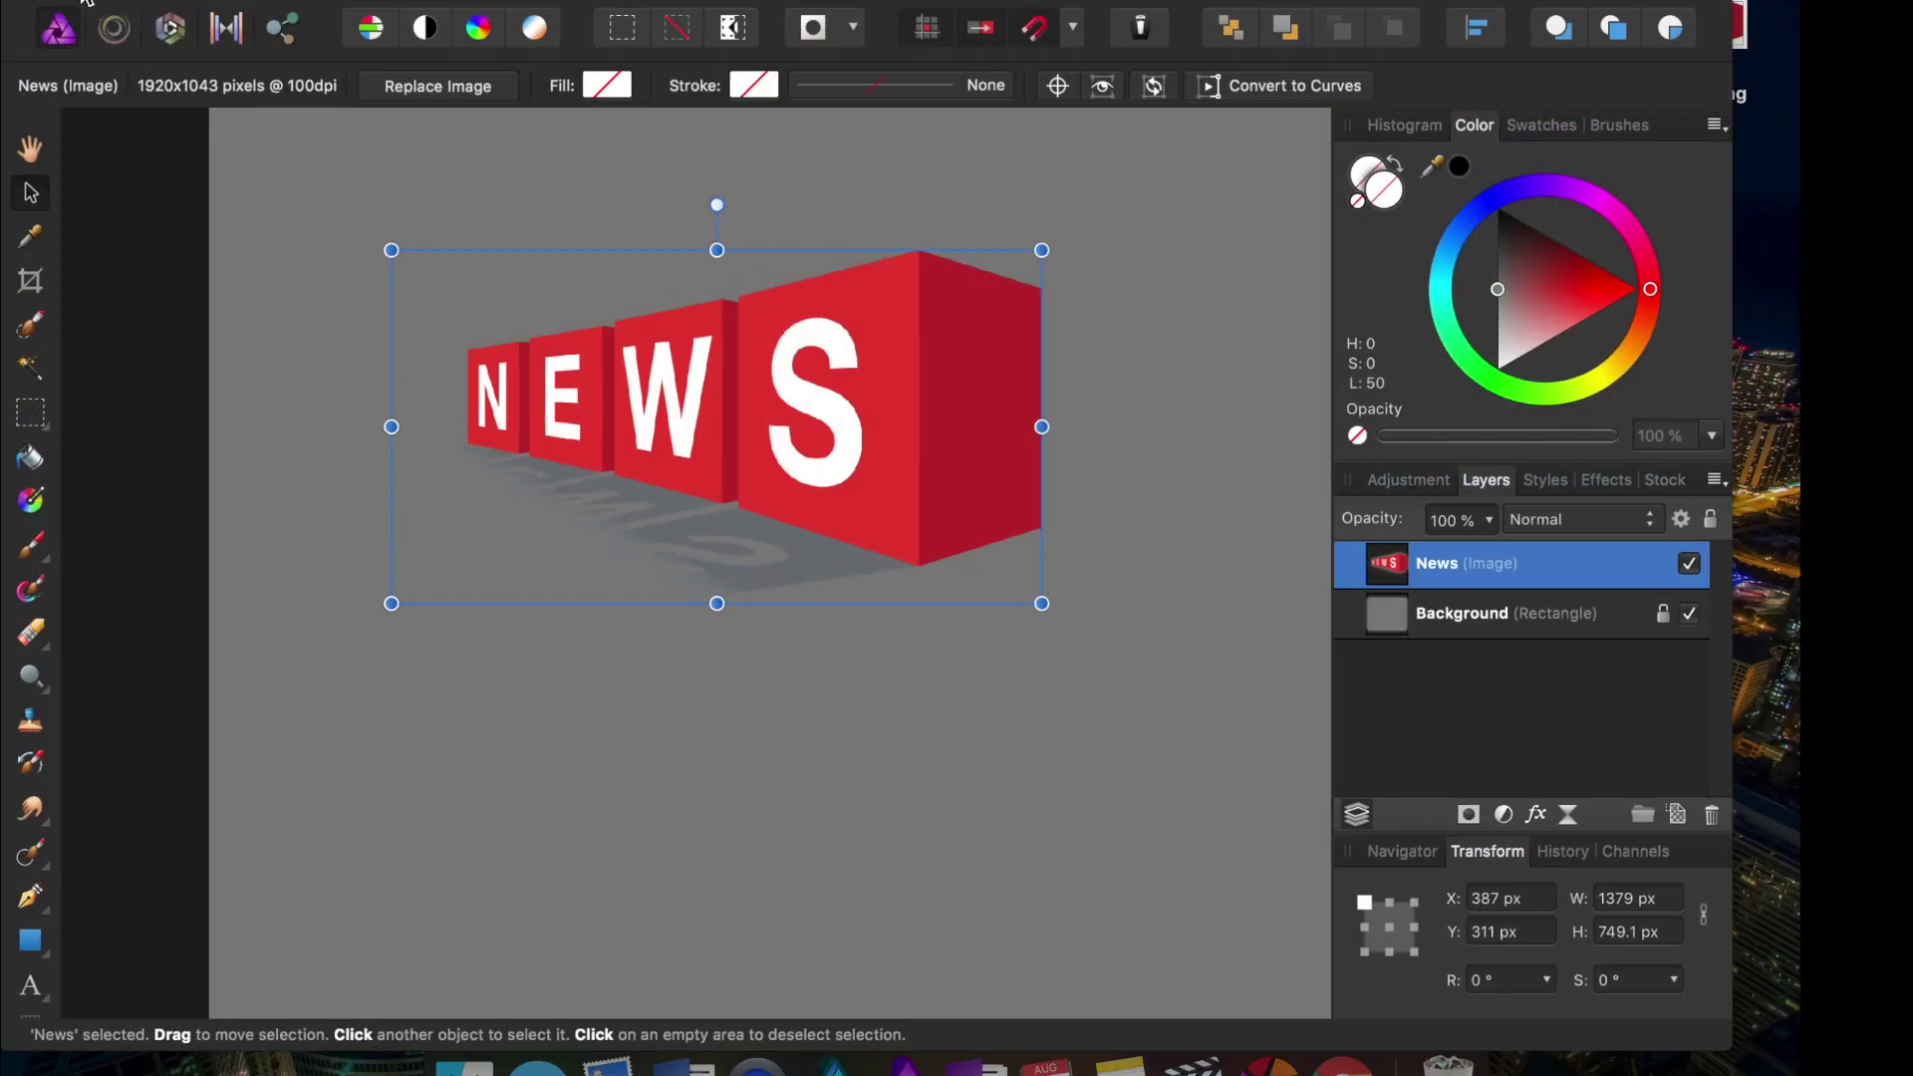
{"action": "left_click_drag", "start_coordinate": [1794, 60], "coordinate": [723, 768]}
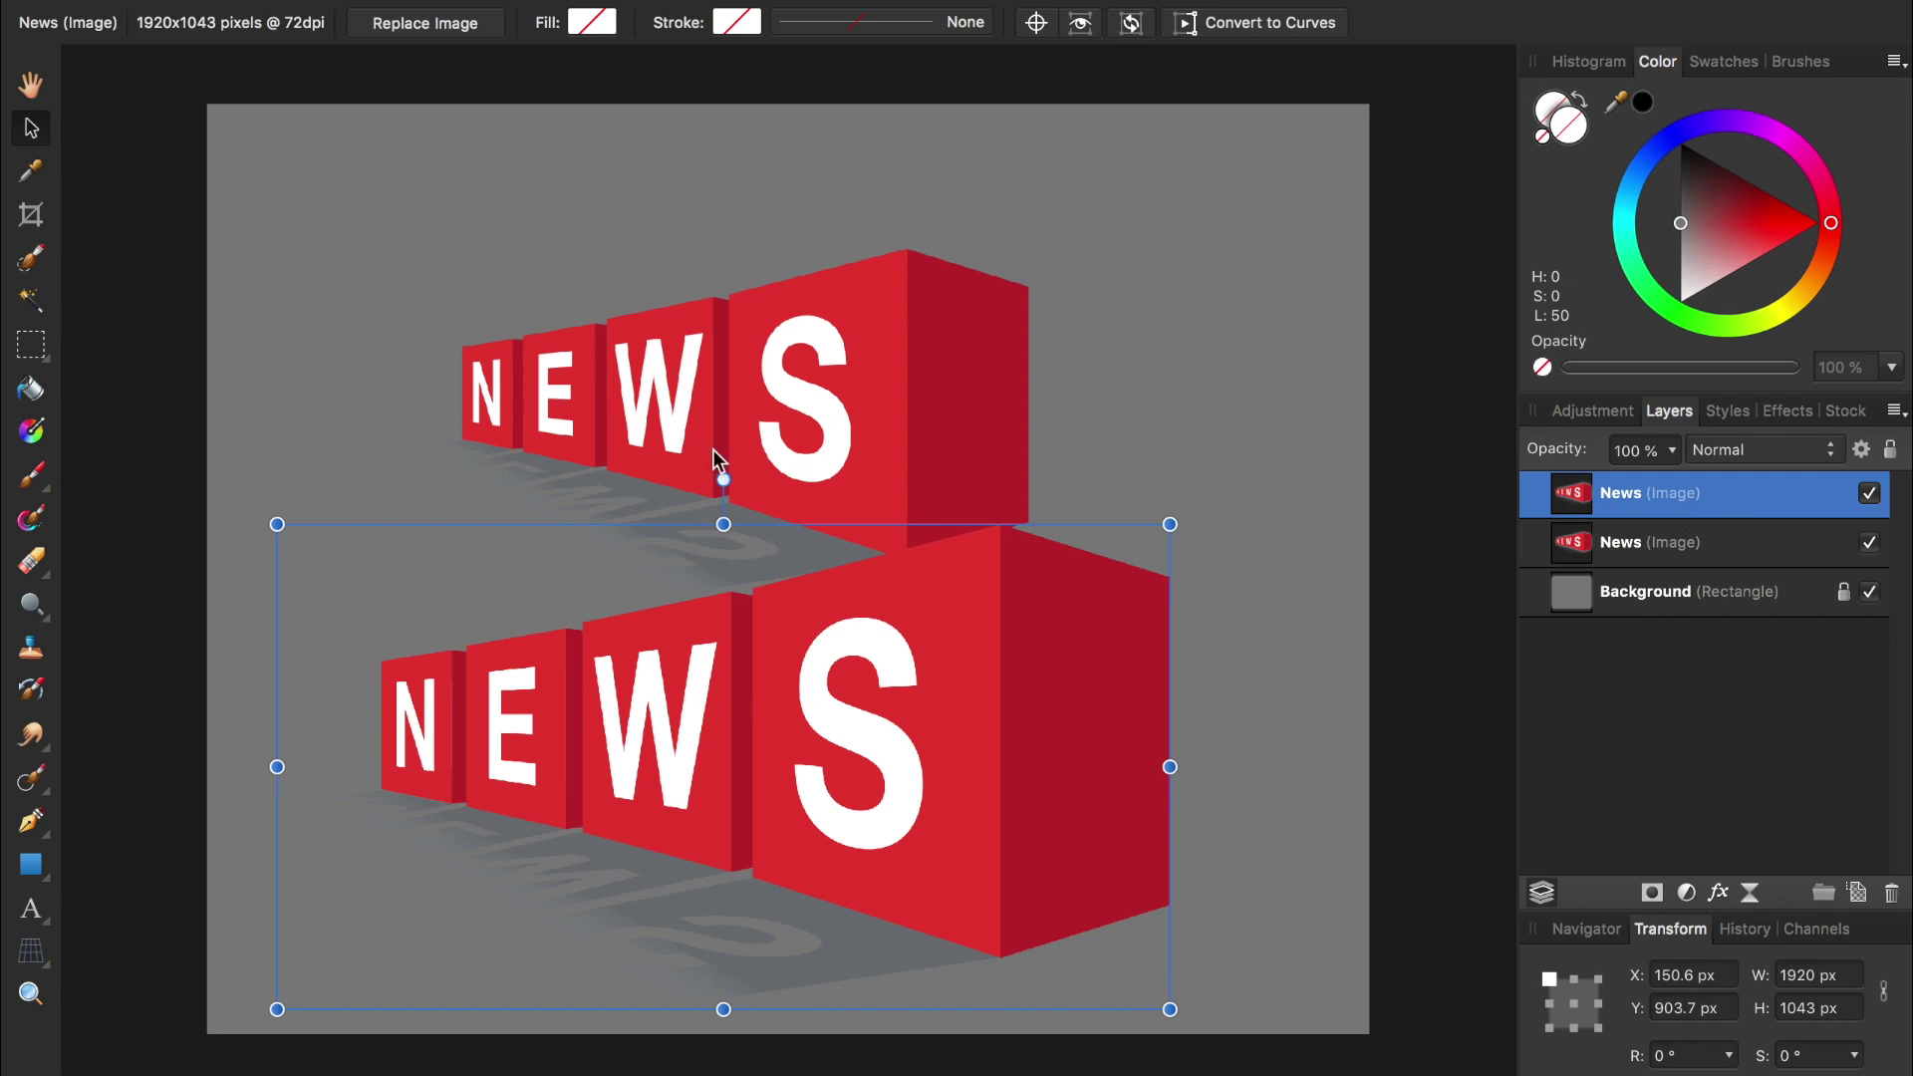
{"action": "left_click", "coordinate": [34, 303]}
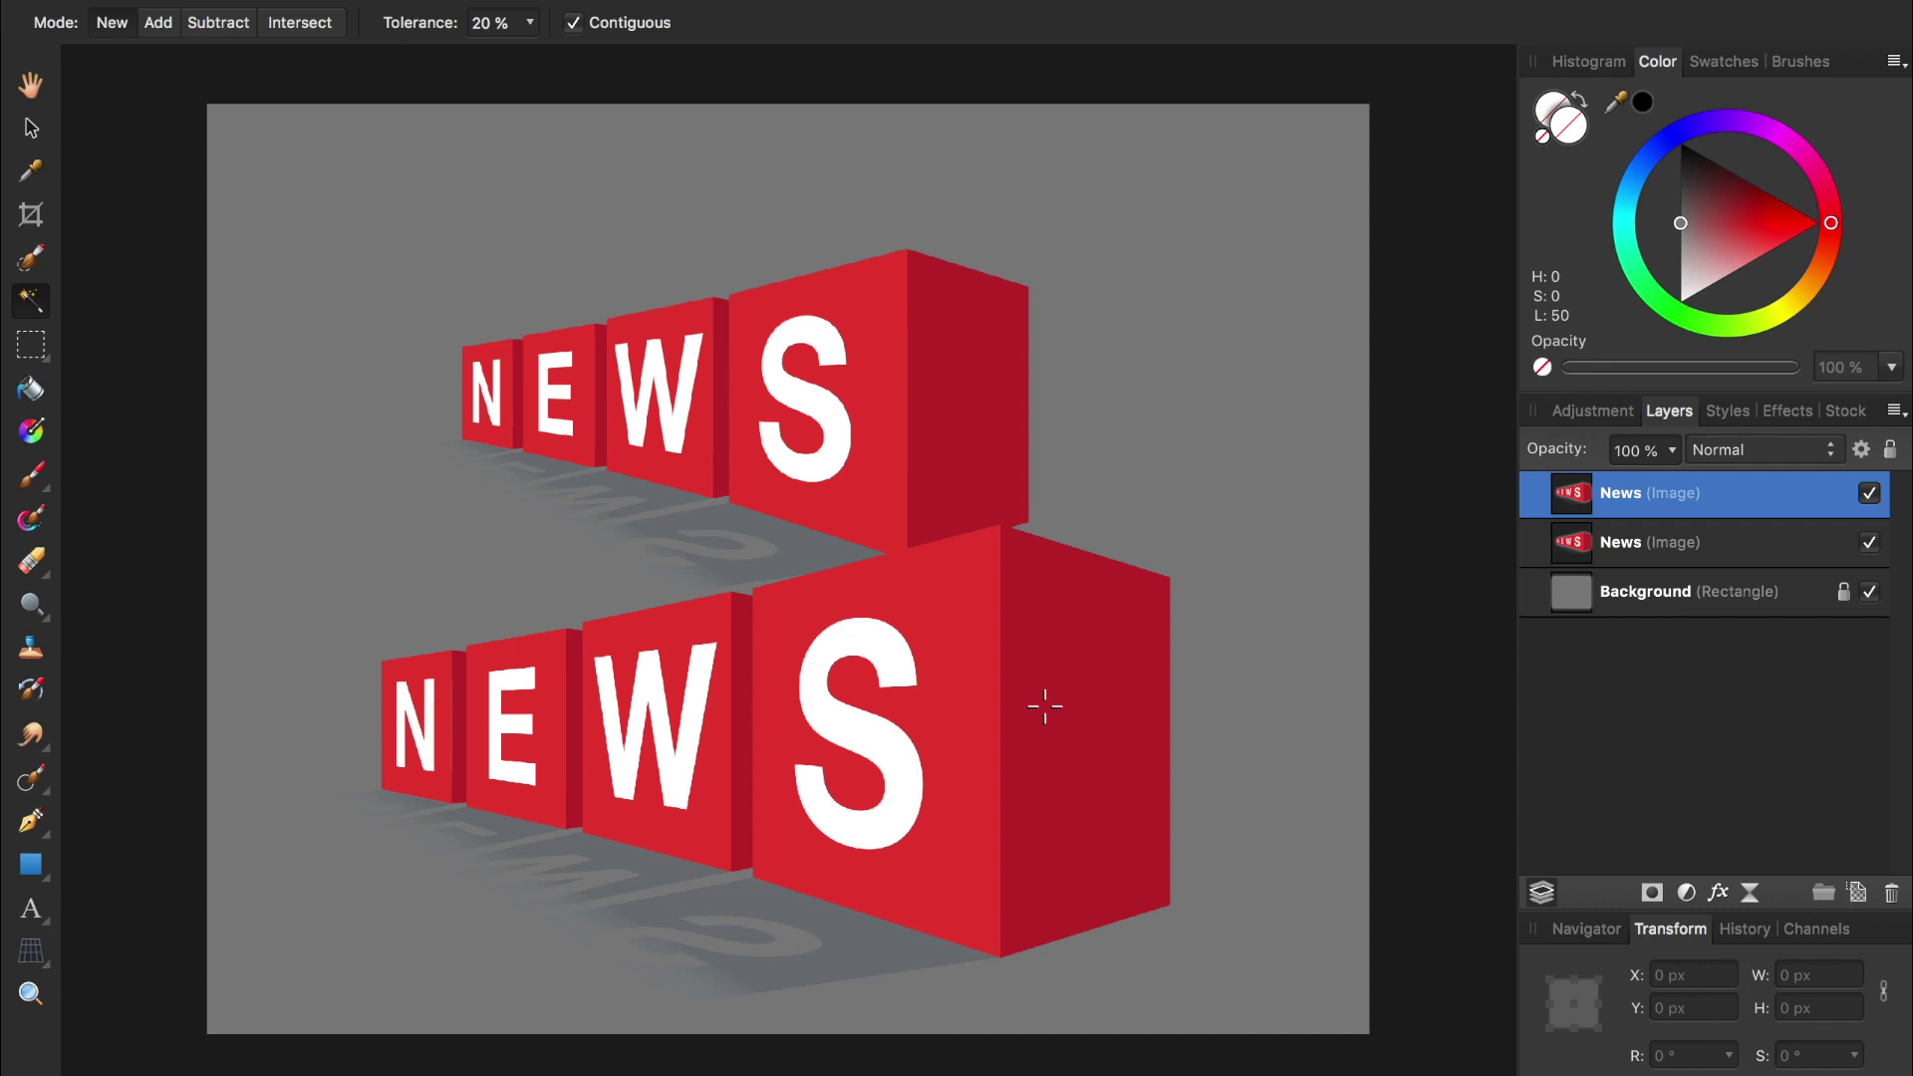
Step: Rasterize the top News layer to pixels and flood-select the lower NEWS cubes
{"action": "right_click", "coordinate": [1624, 495]}
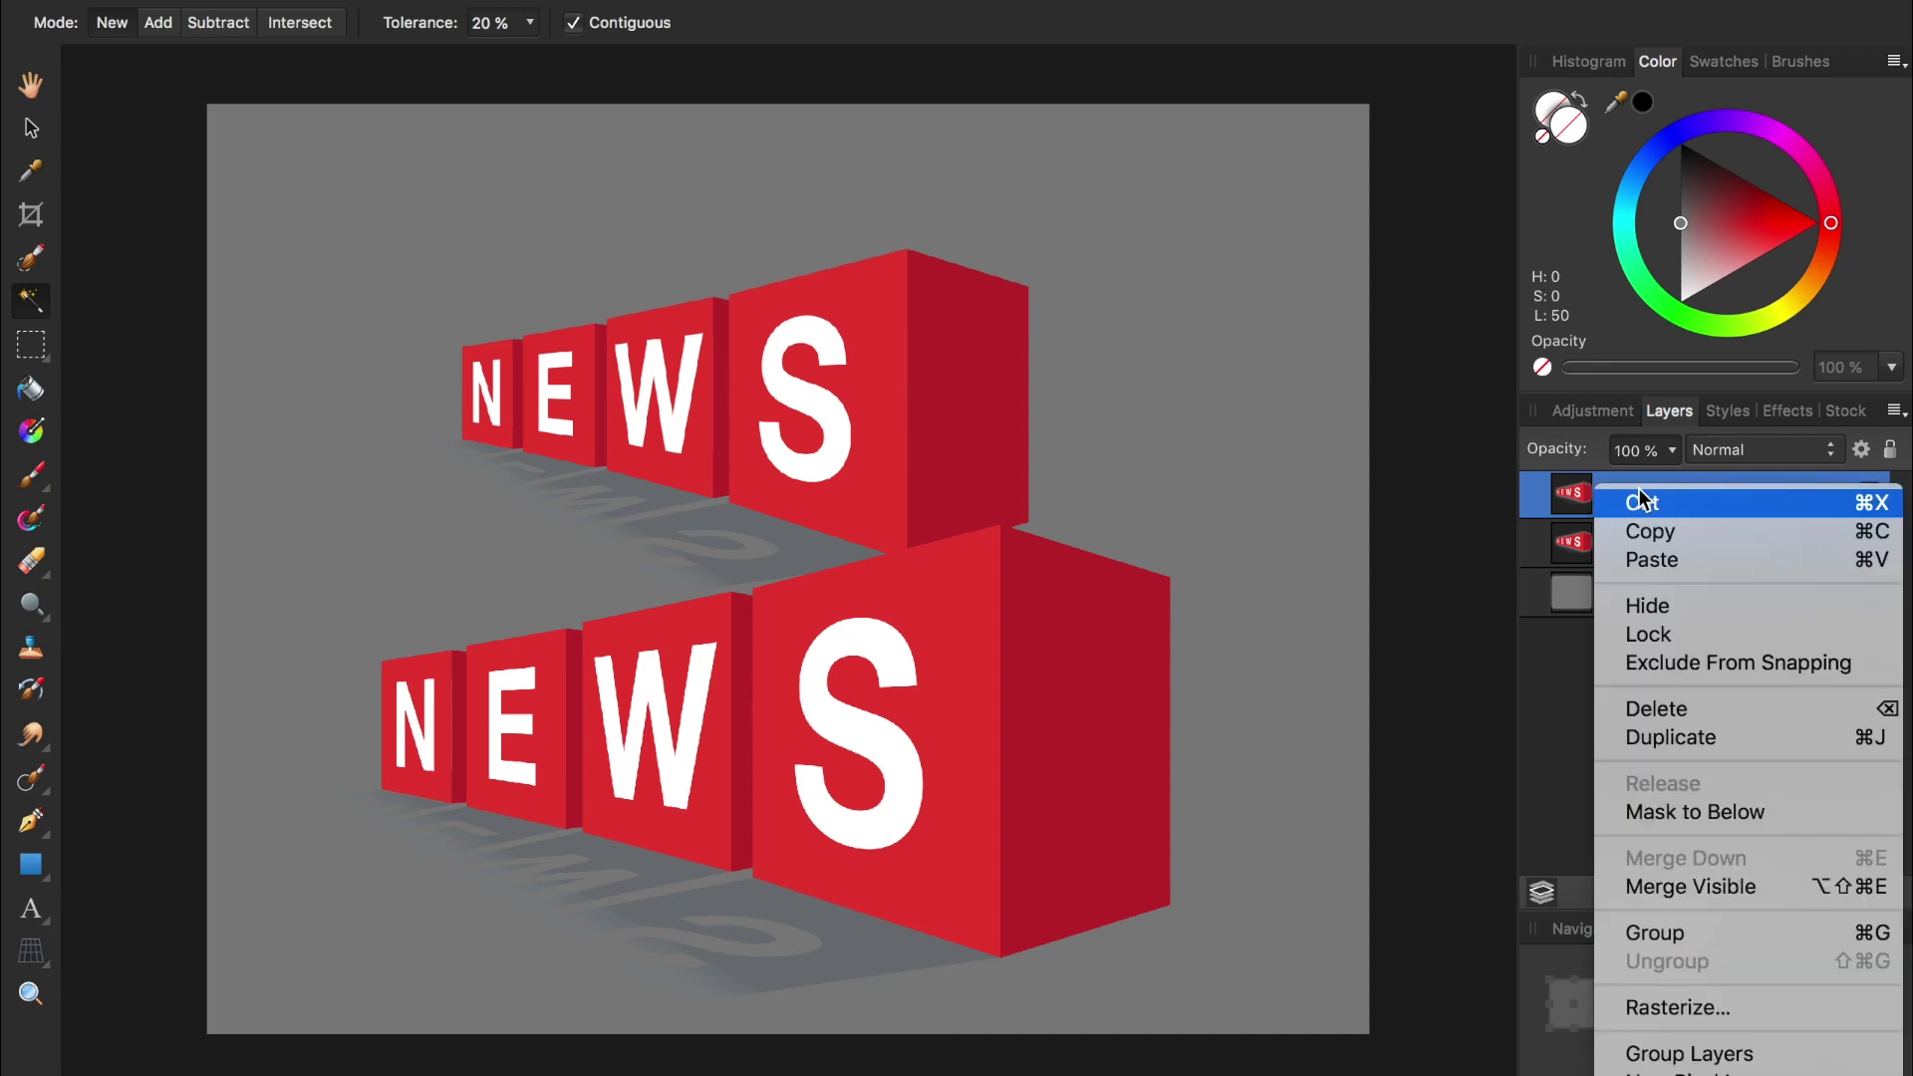
{"action": "left_click", "coordinate": [1686, 1003]}
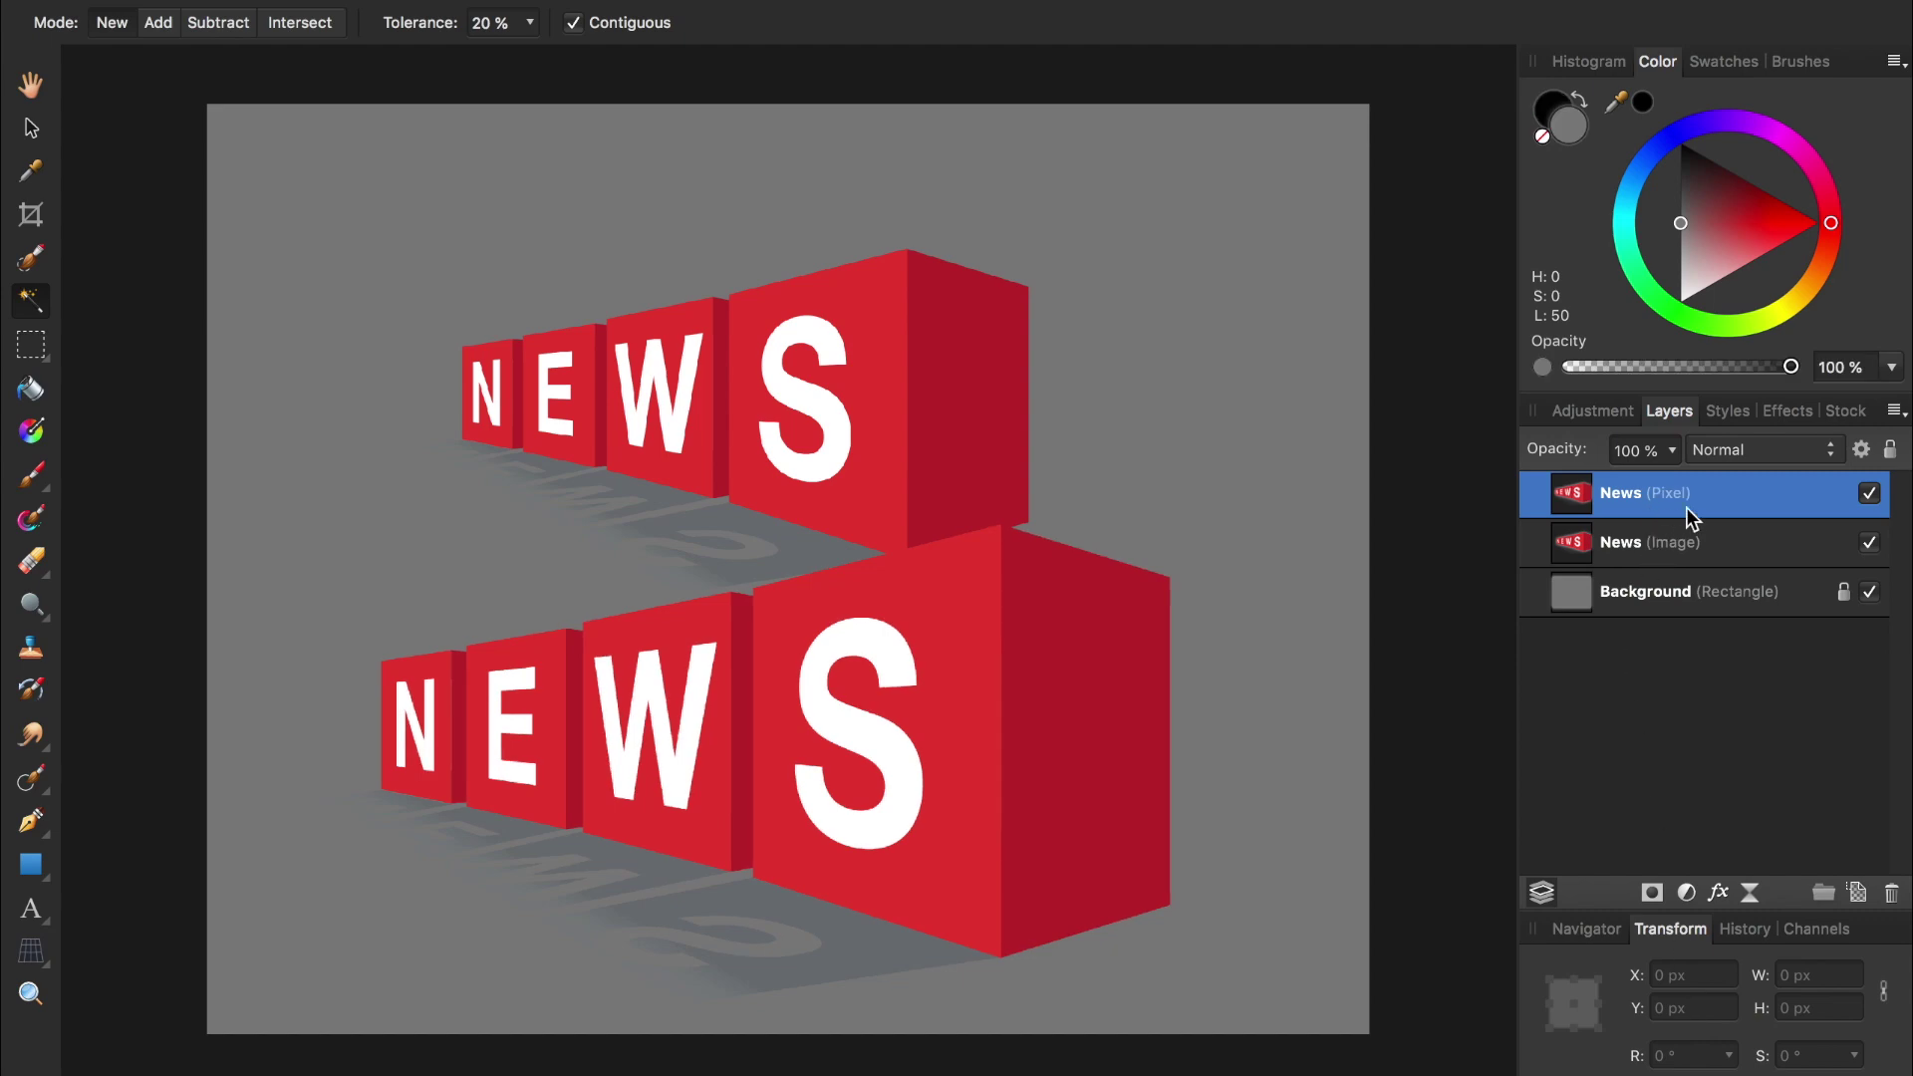
{"action": "left_click", "coordinate": [972, 702]}
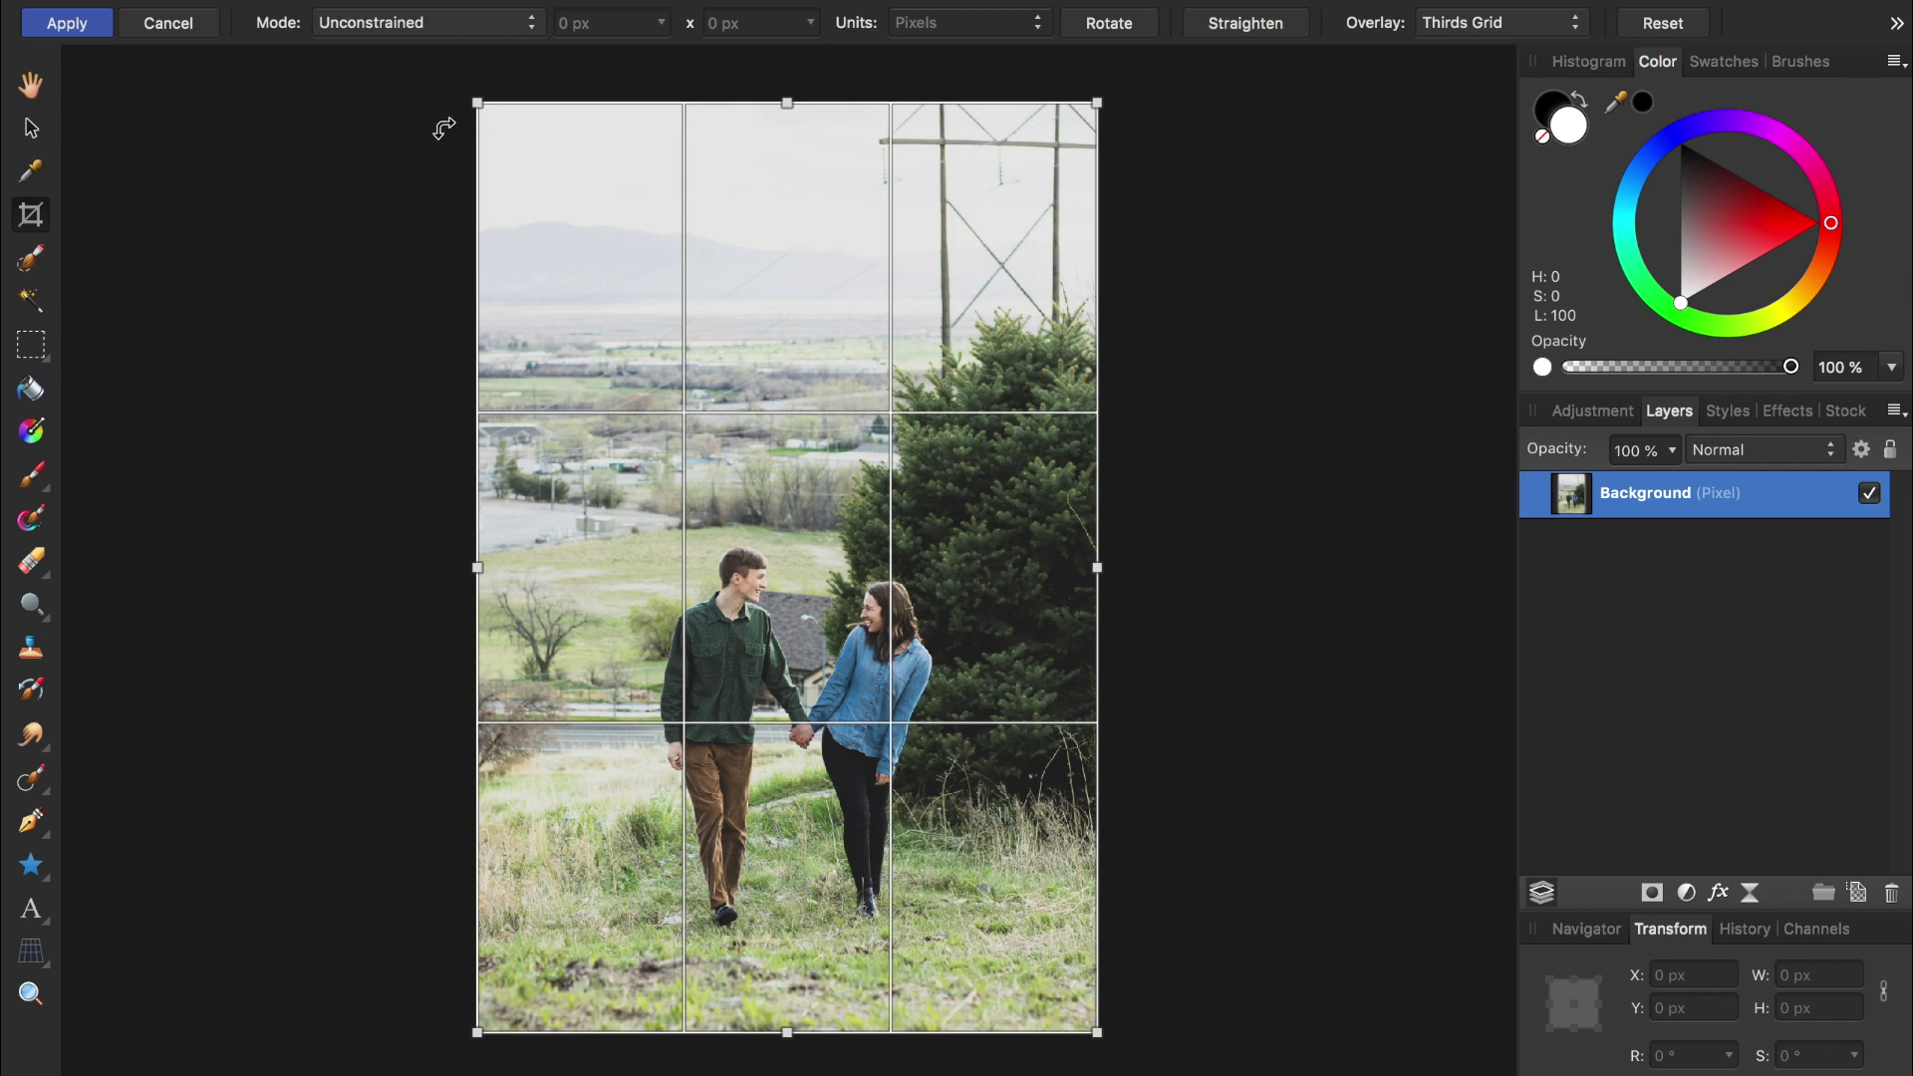
Step: Crop the photo around the couple, then drag the oversized Background layer to reveal its bounds
{"action": "left_click_drag", "start_coordinate": [478, 103], "coordinate": [680, 451]}
{"action": "left_click_drag", "start_coordinate": [932, 754], "coordinate": [852, 708]}
{"action": "key", "text": "h"}
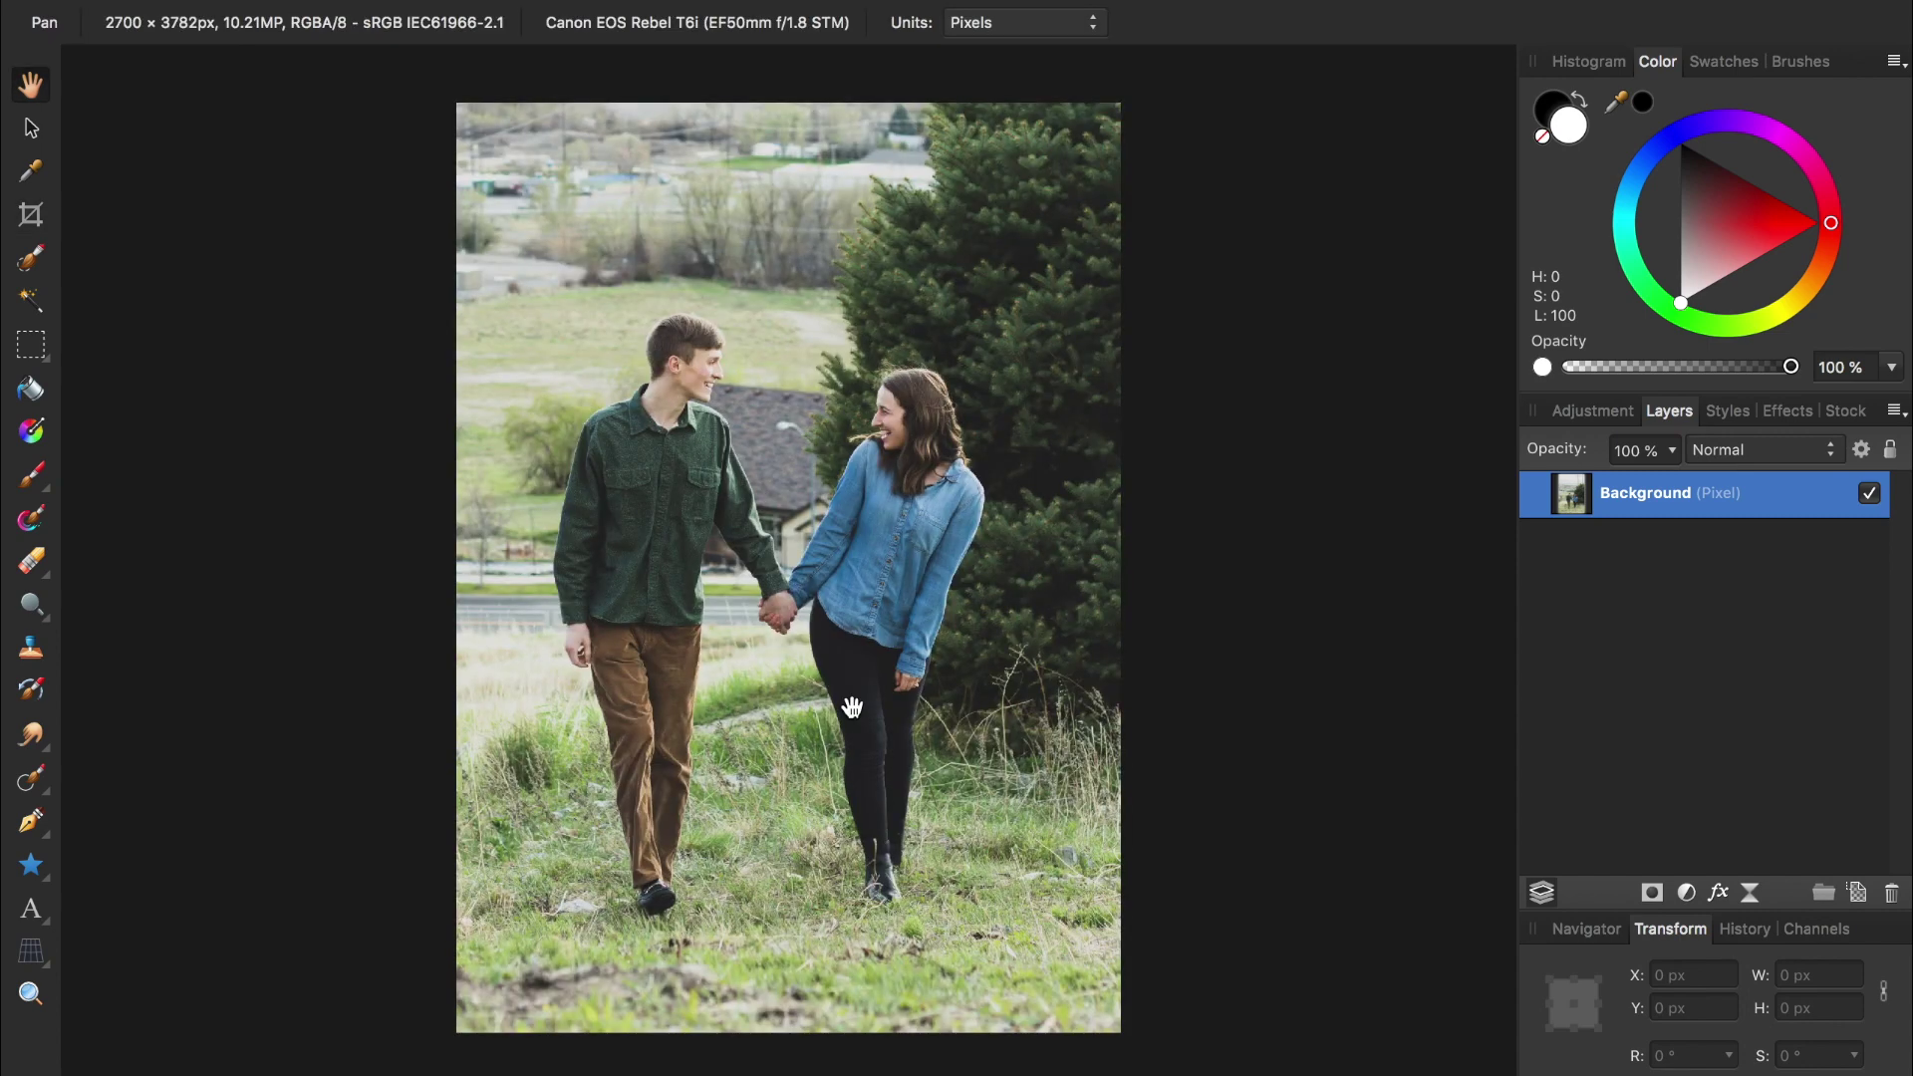
{"action": "key", "text": "v"}
{"action": "scroll", "coordinate": [847, 711], "scroll_direction": "down", "scroll_amount": 3}
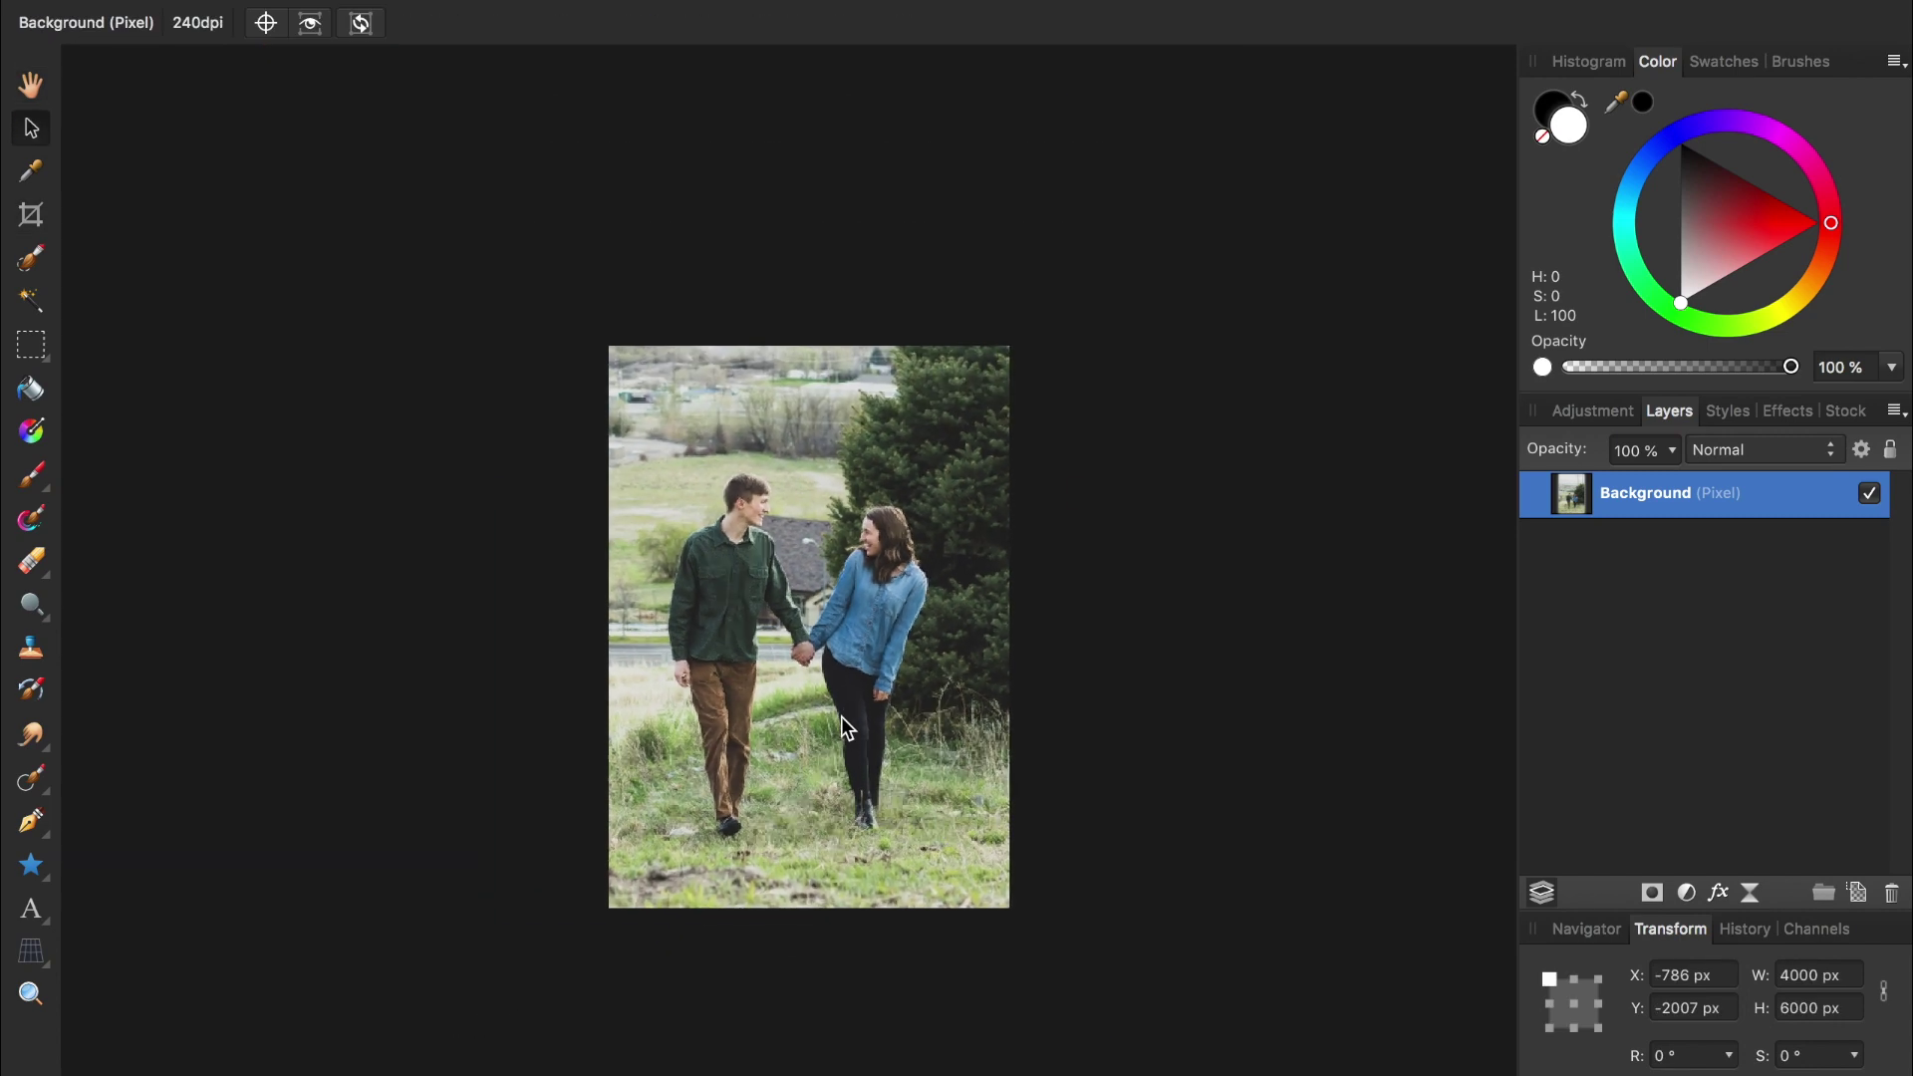
{"action": "left_click_drag", "start_coordinate": [890, 790], "coordinate": [840, 716]}
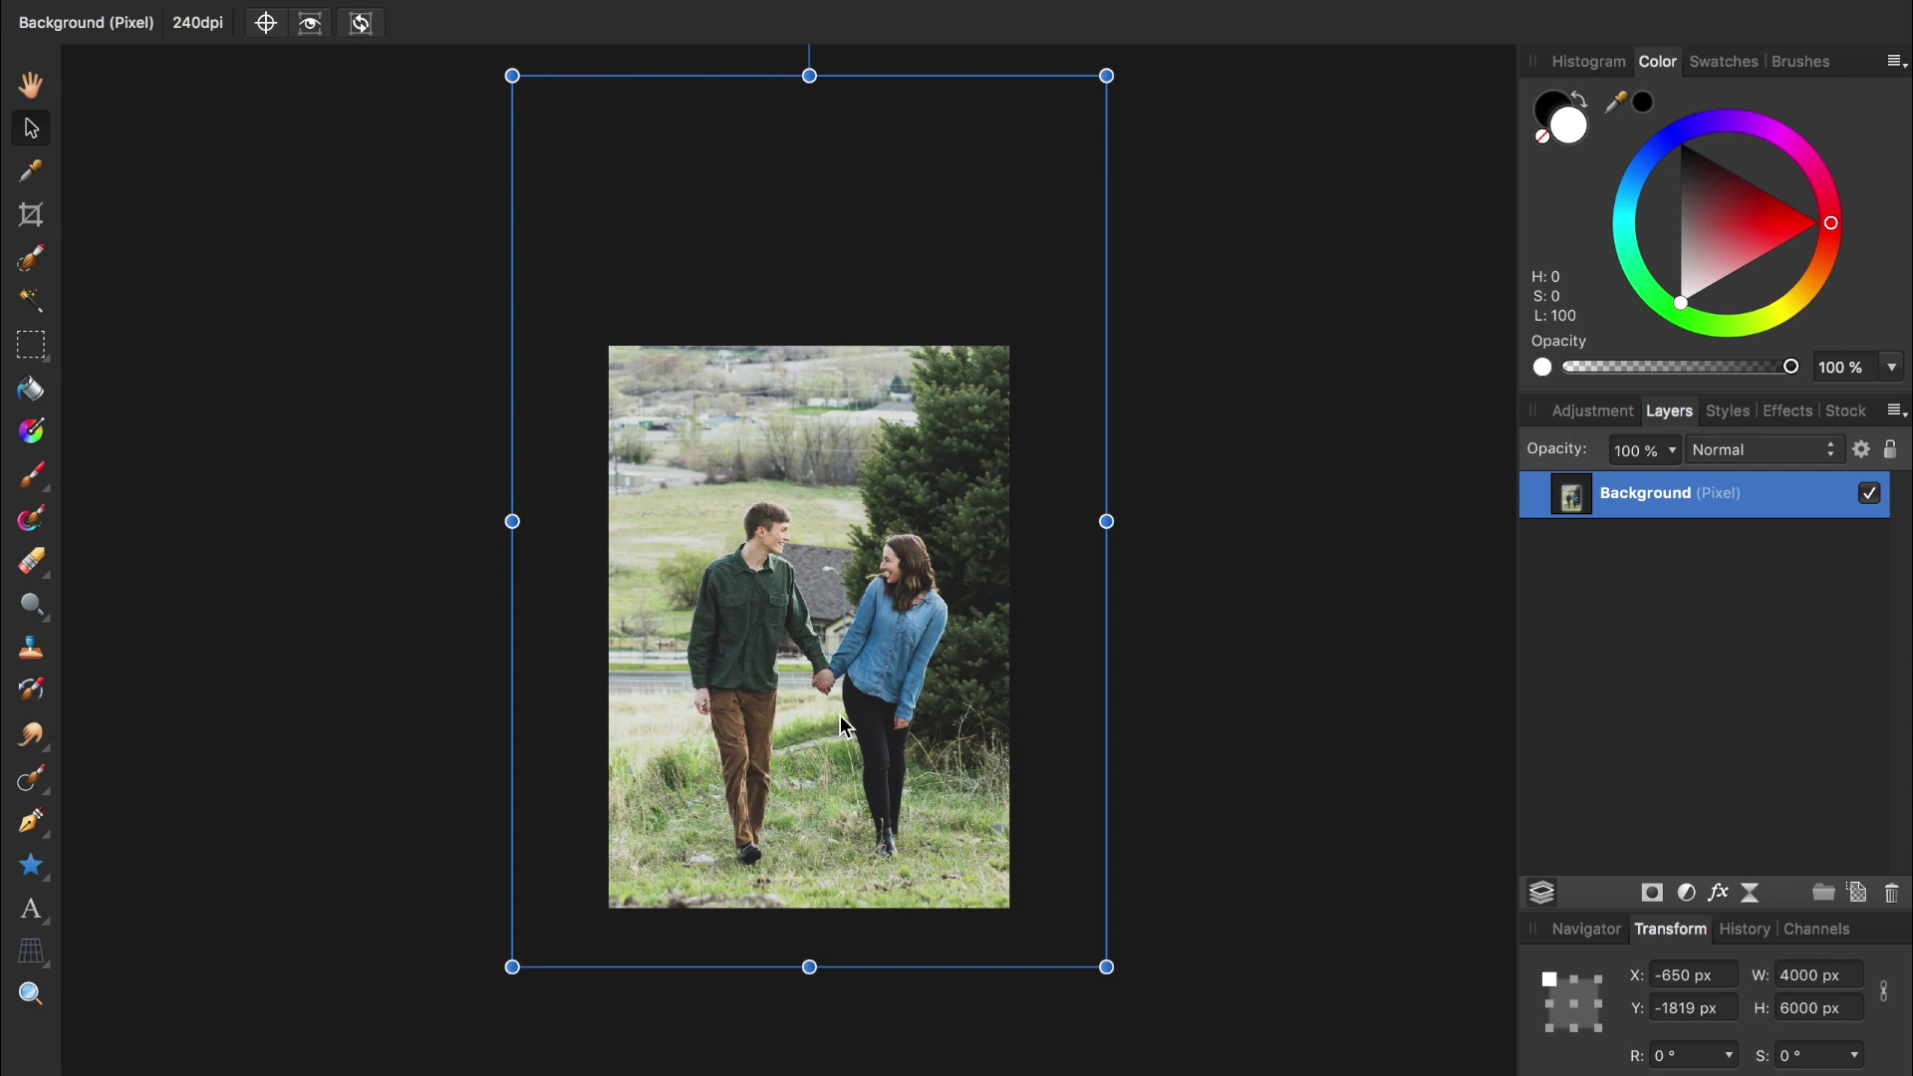
Step: Rasterize the Background layer to the 2700 × 3782 px crop and shift it down
{"action": "right_click", "coordinate": [1646, 510]}
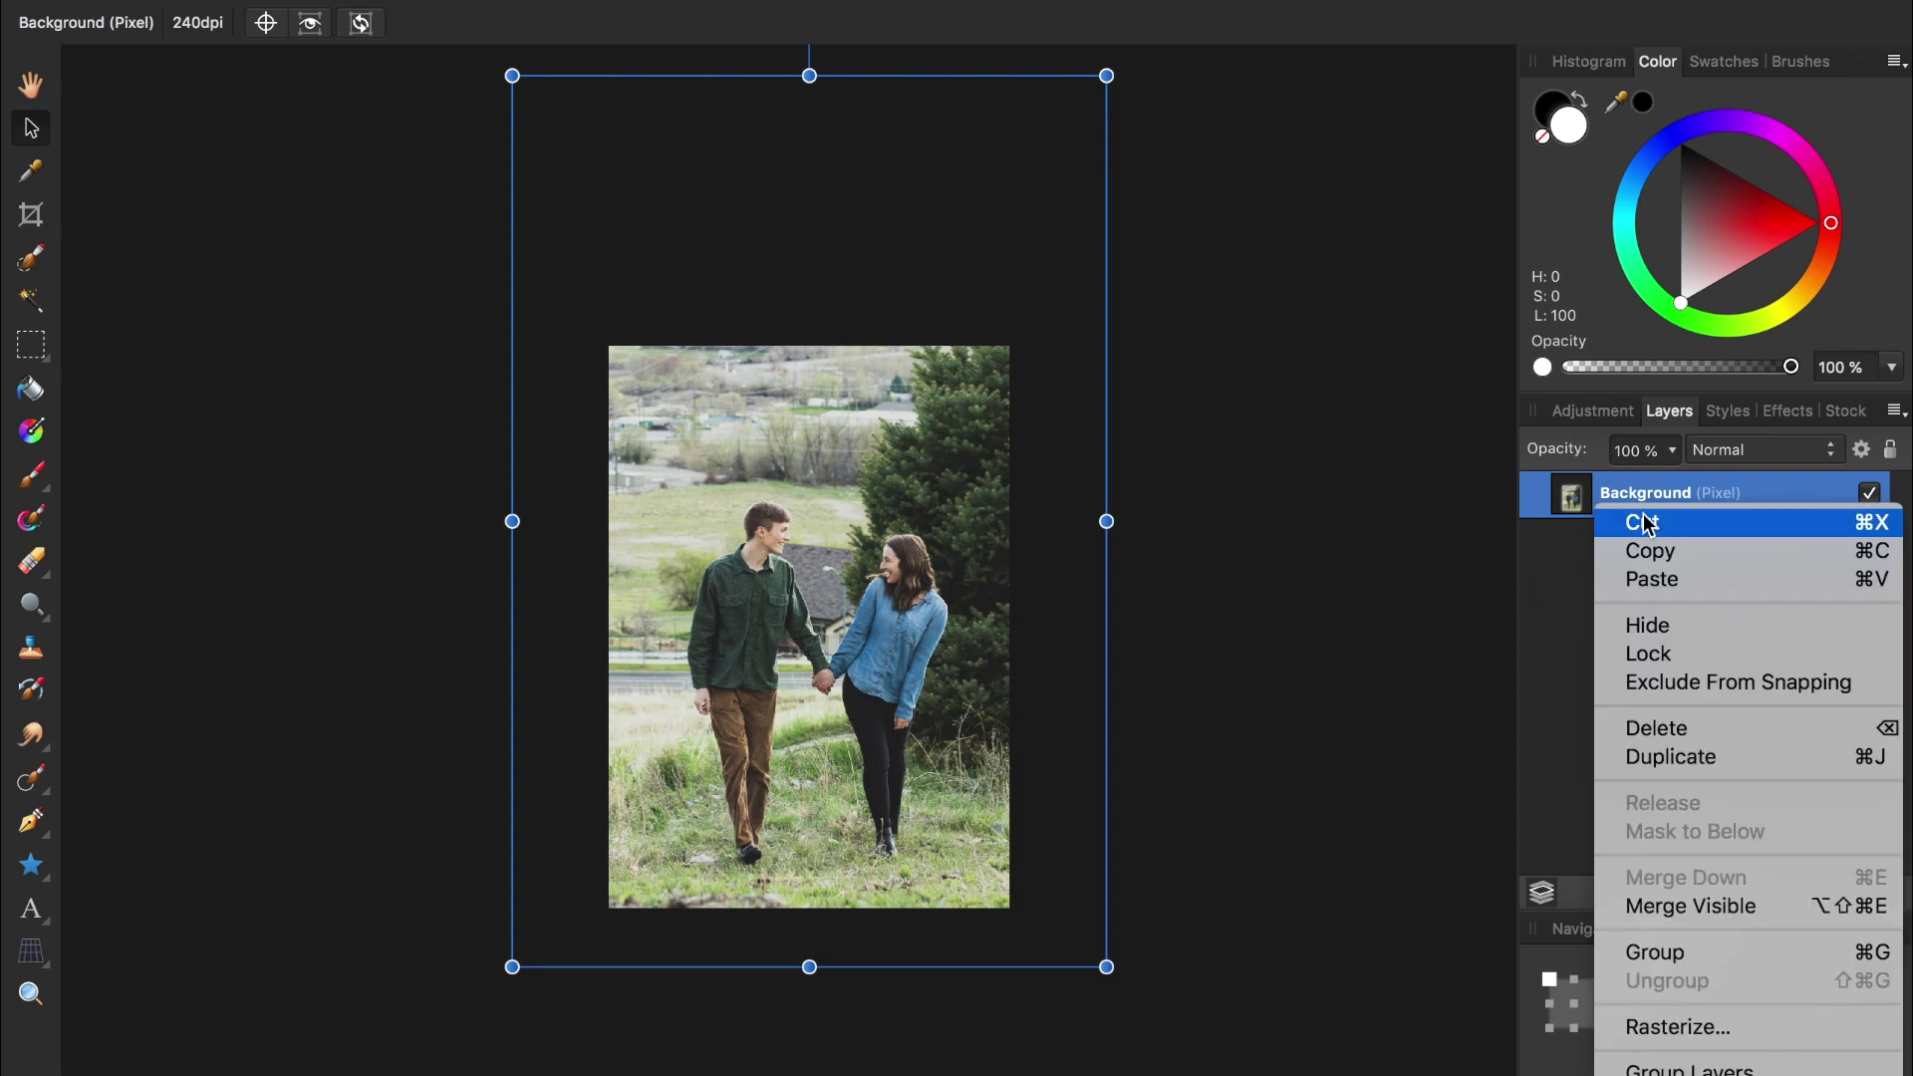
{"action": "left_click", "coordinate": [1682, 1027]}
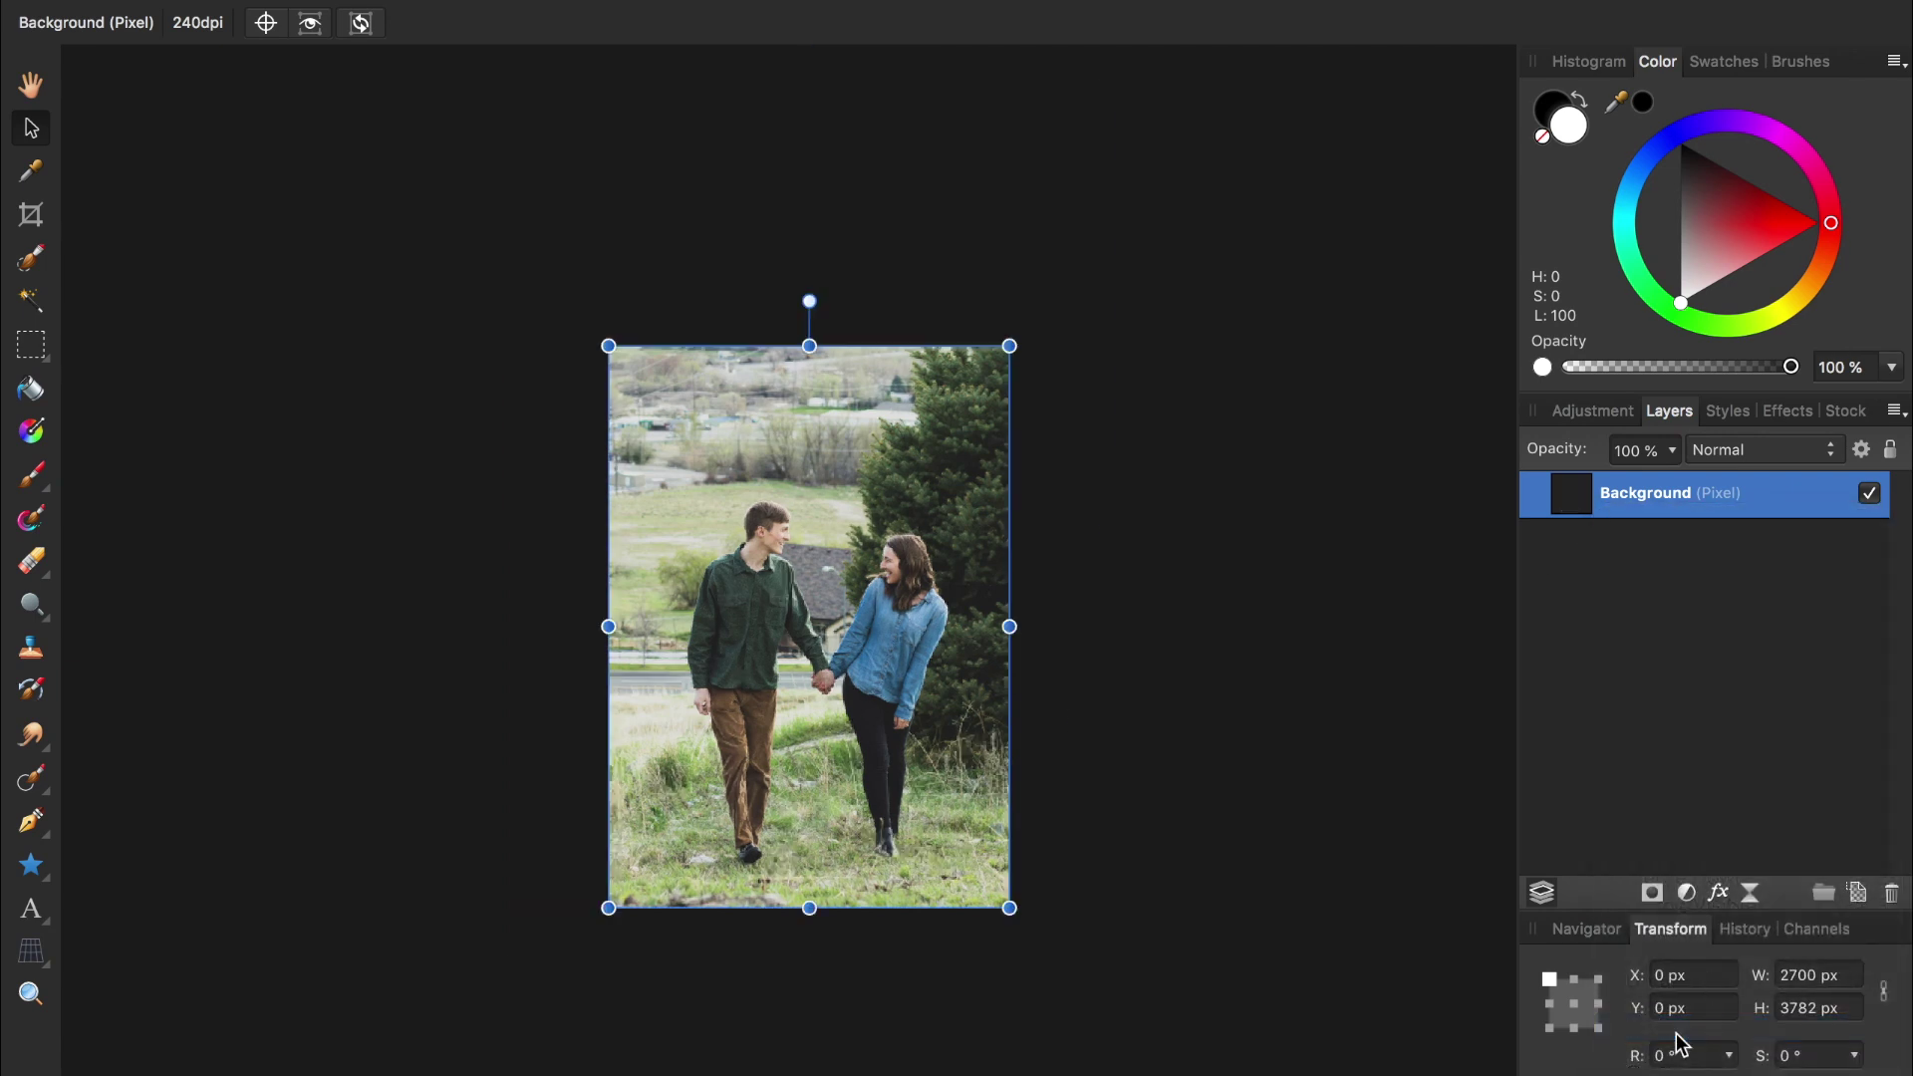
{"action": "left_click_drag", "start_coordinate": [817, 721], "coordinate": [819, 851]}
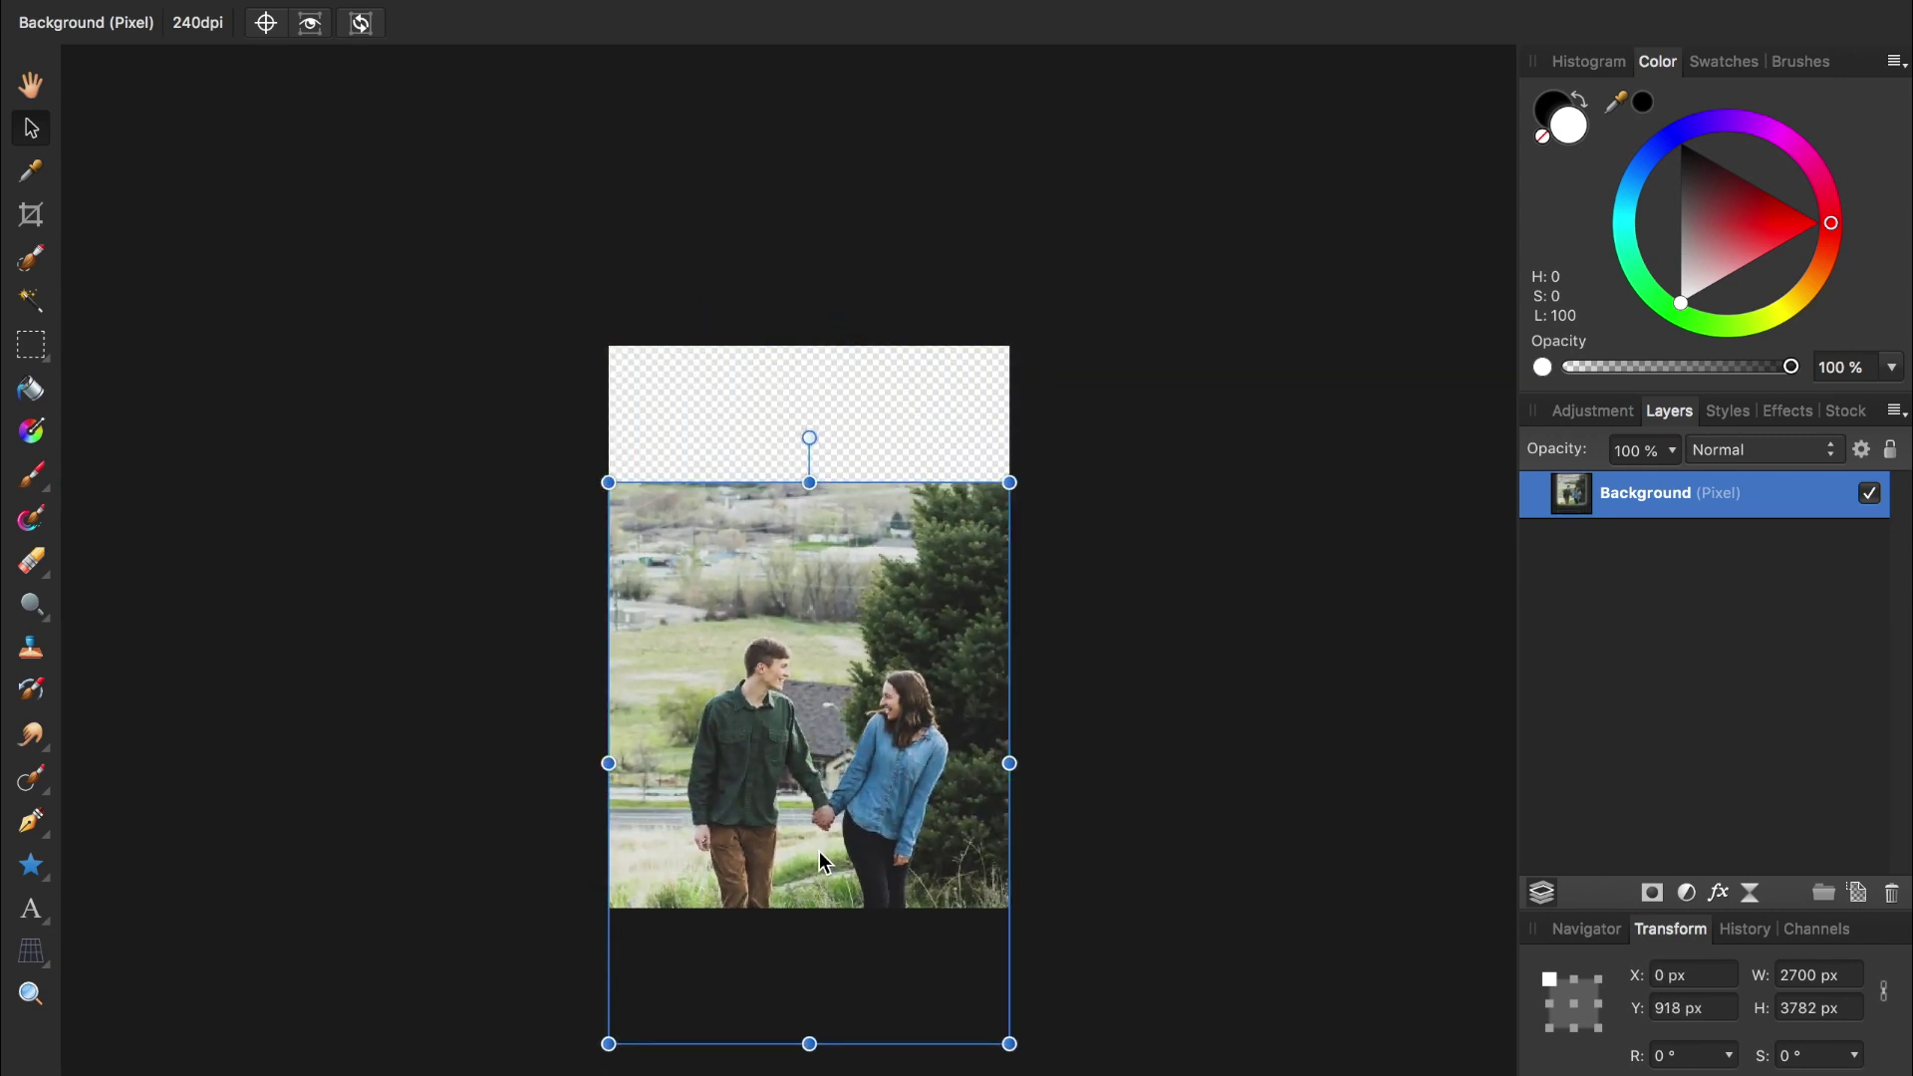